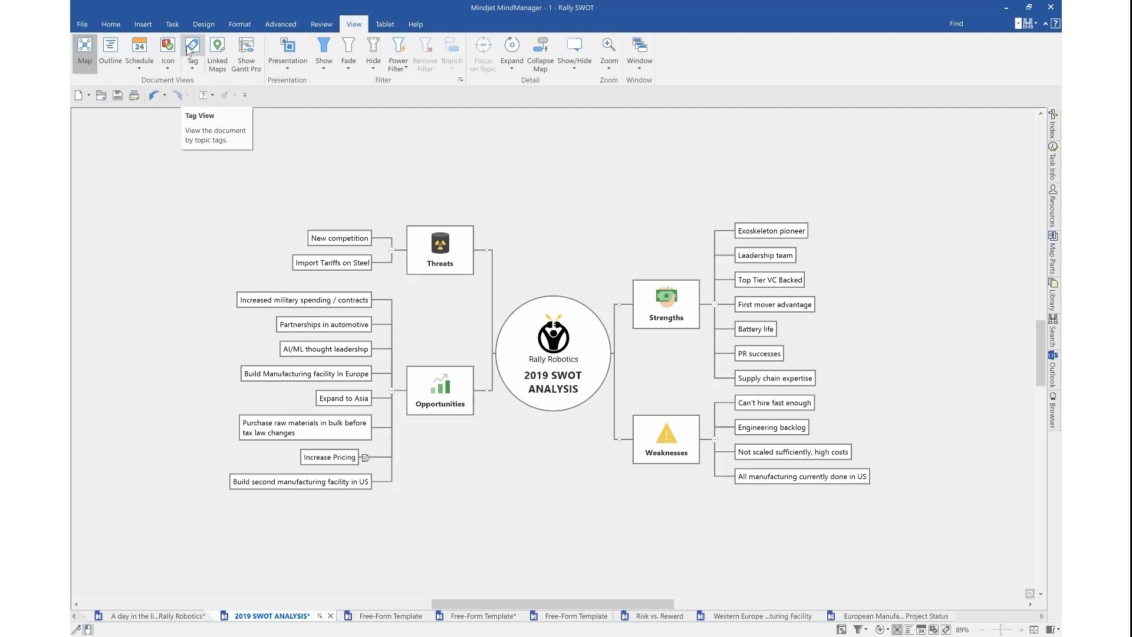
Show the map by tags and tag the first four strengths Low, the other three Medium, and all four weaknesses High
click(193, 50)
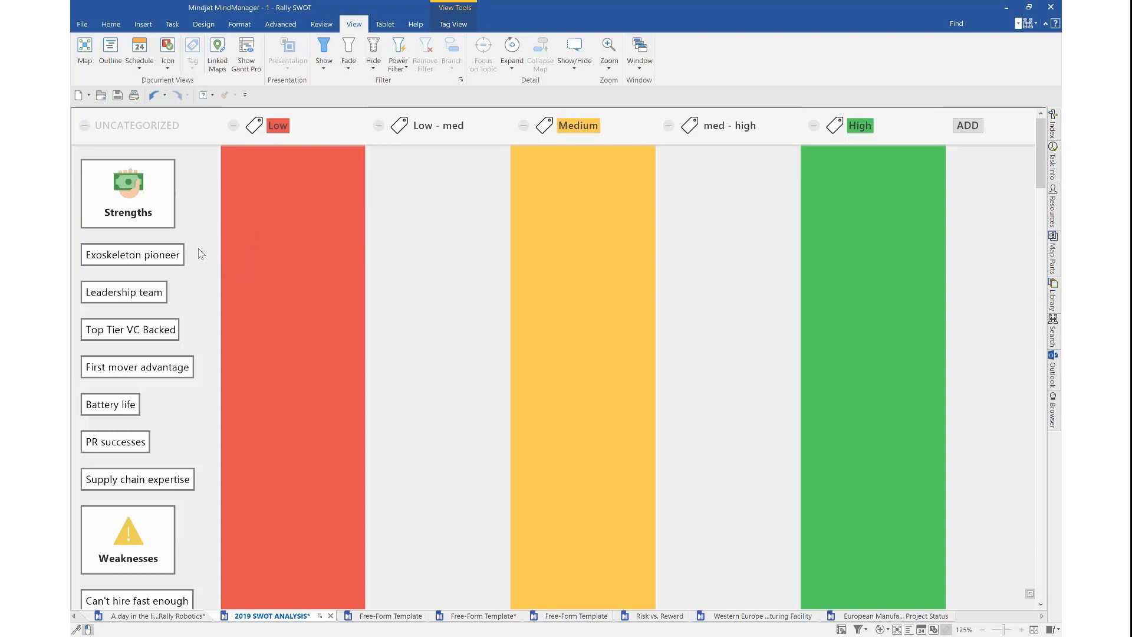
drag(204, 247, 110, 364)
drag(149, 261, 265, 236)
drag(184, 246, 582, 273)
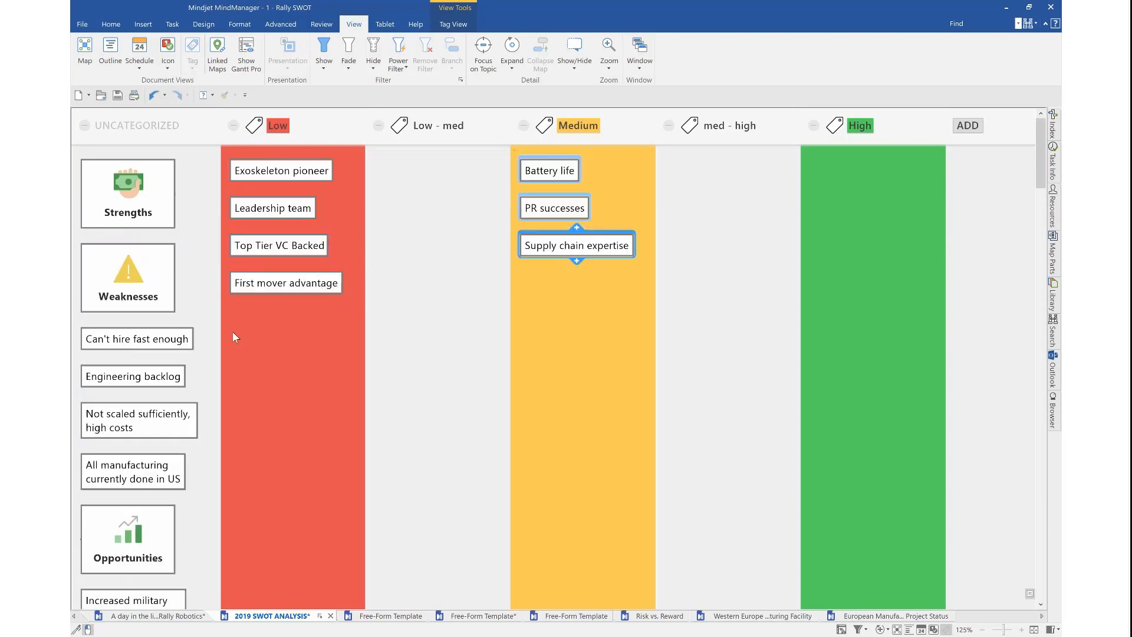
drag(206, 333, 152, 470)
drag(140, 466, 909, 317)
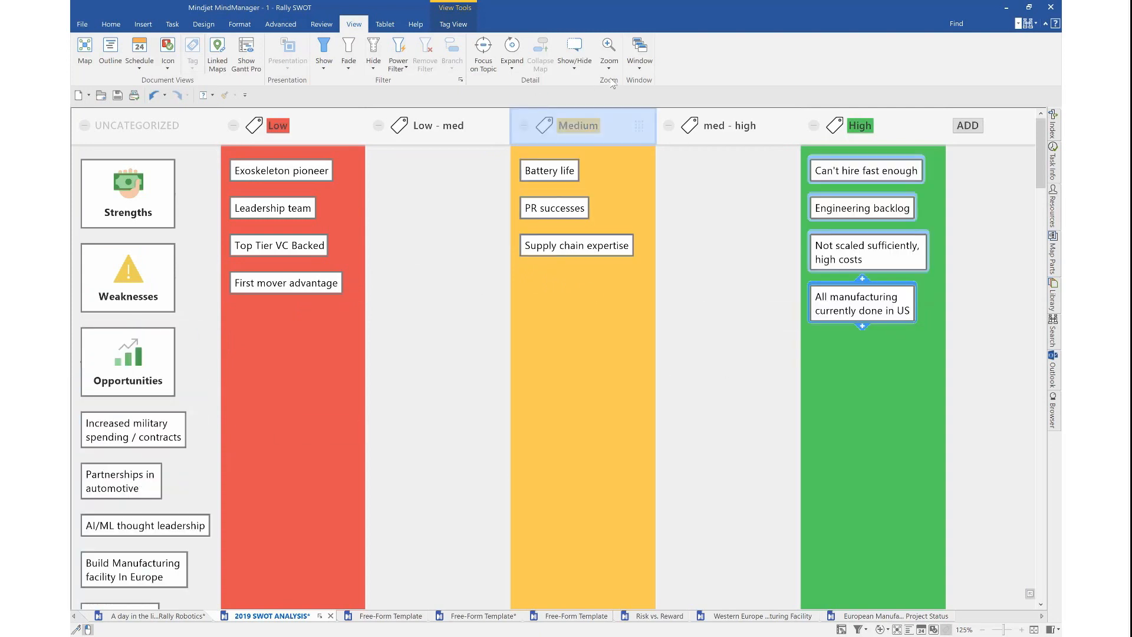
Collapse the empty "Low - med" and "med - high" tag columns
click(670, 125)
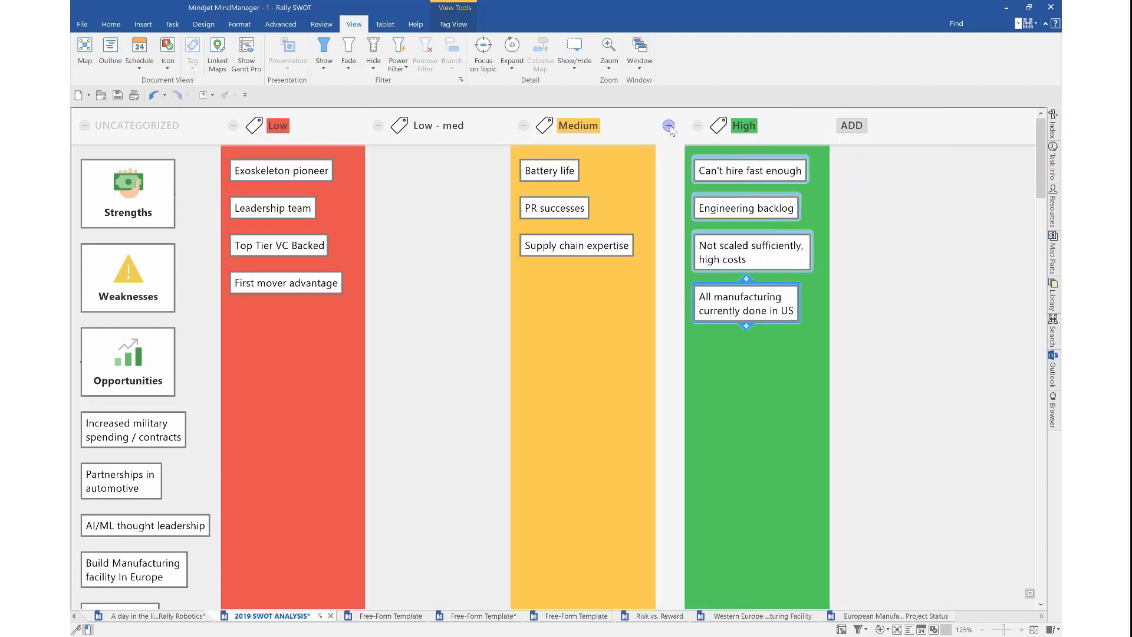
click(668, 125)
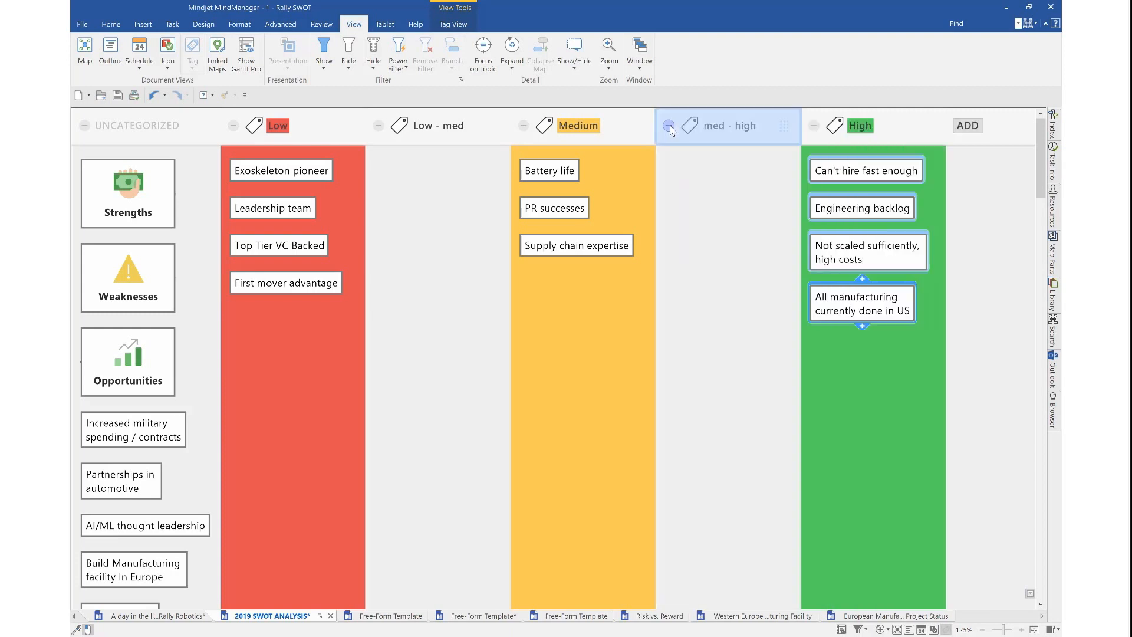
click(379, 126)
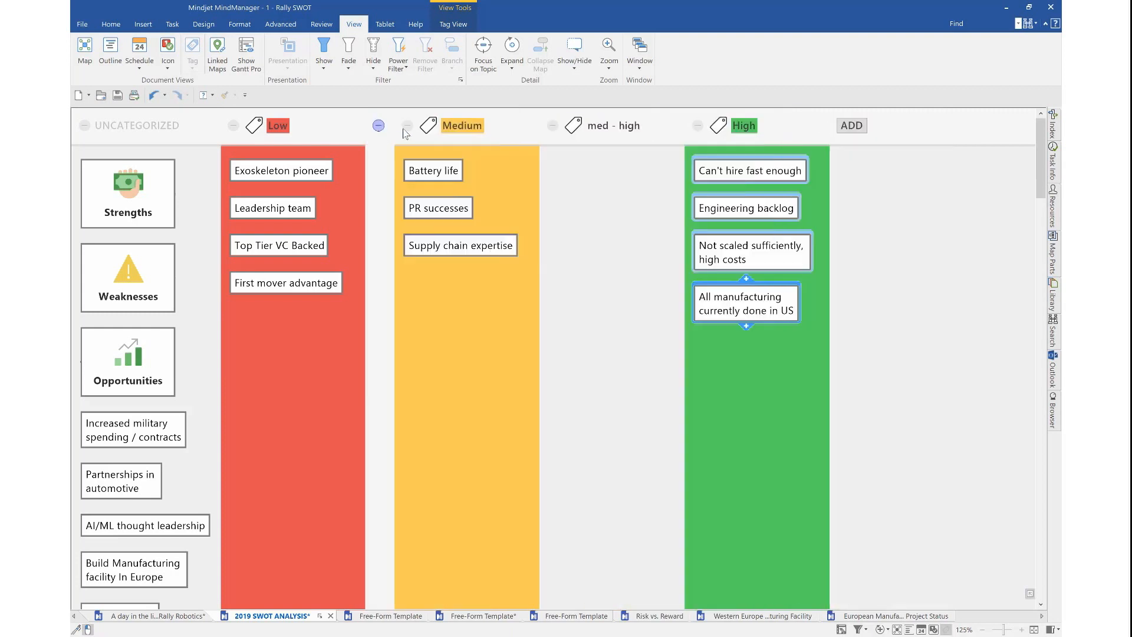
click(552, 126)
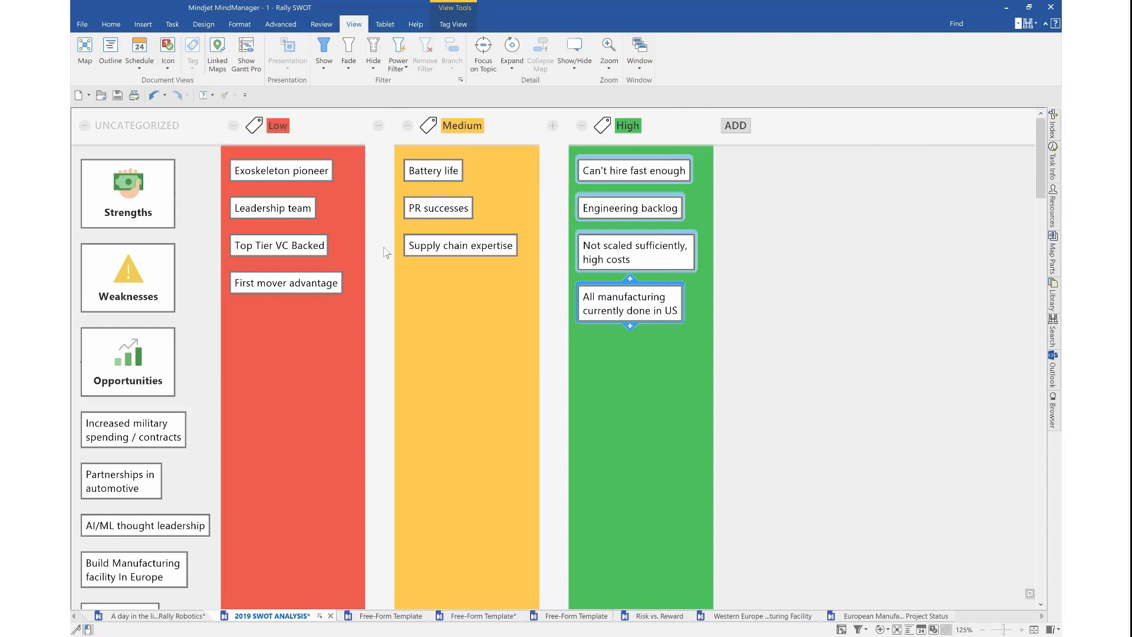
Add a tag named "example" without a color to the Importance group
click(737, 130)
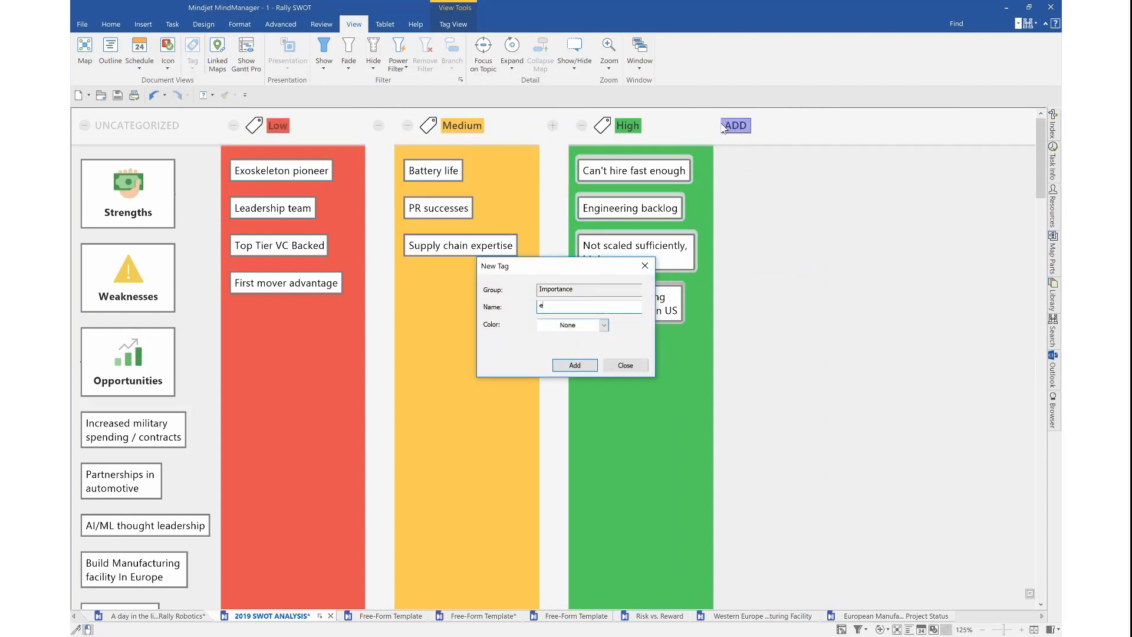
text(example)
key(Return)
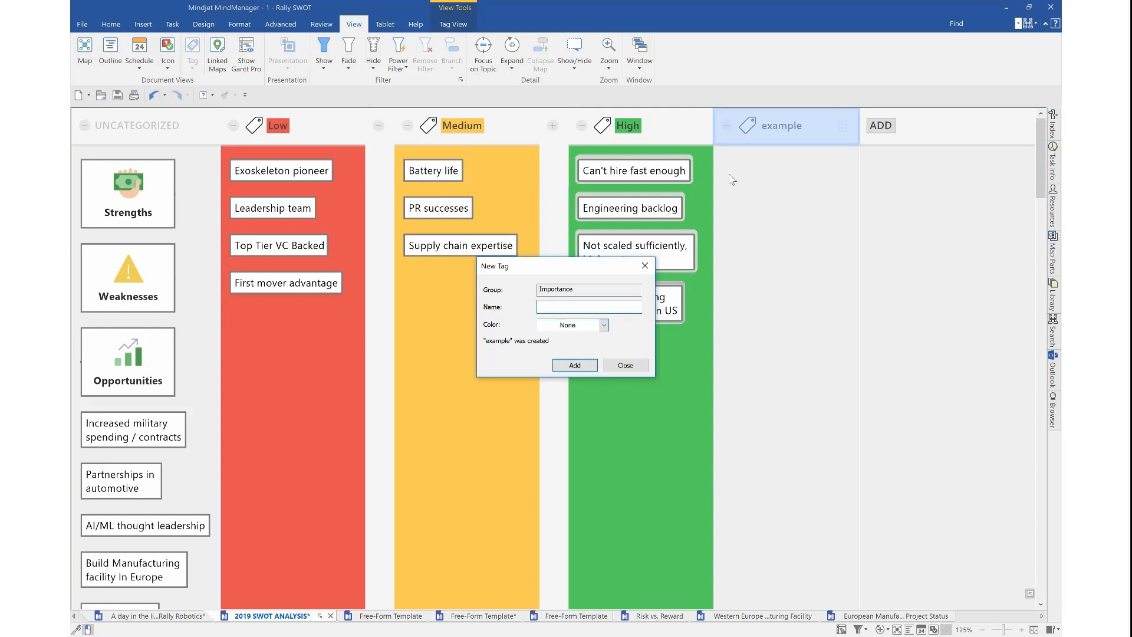
click(625, 365)
Move the "example" column ahead of High and back behind it, and delete that tag
drag(769, 137, 567, 143)
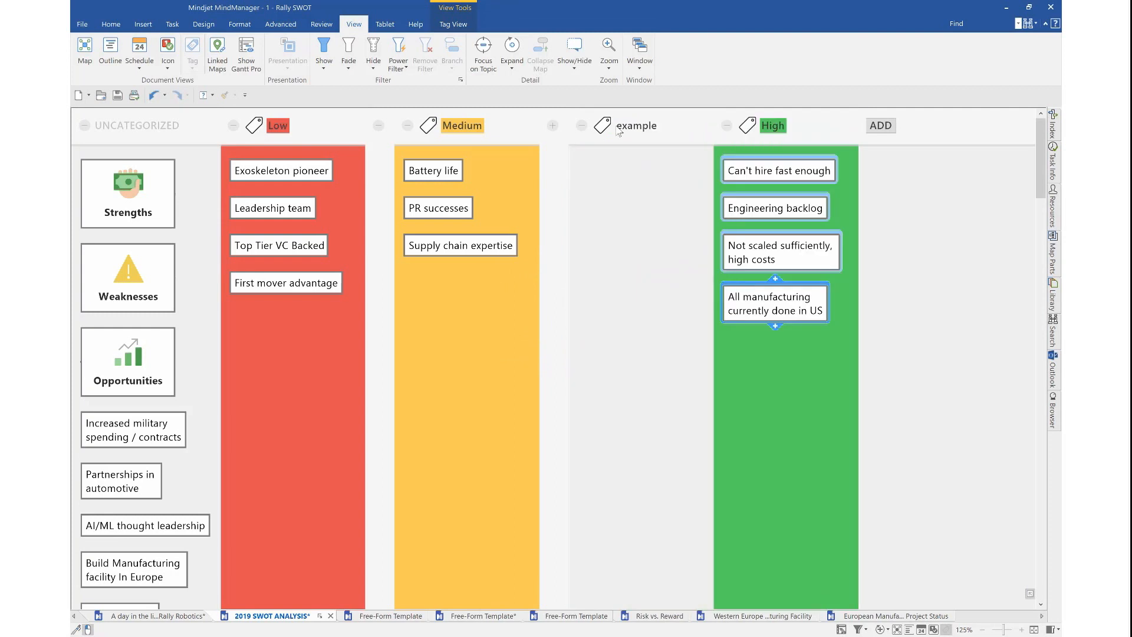
drag(667, 135, 858, 130)
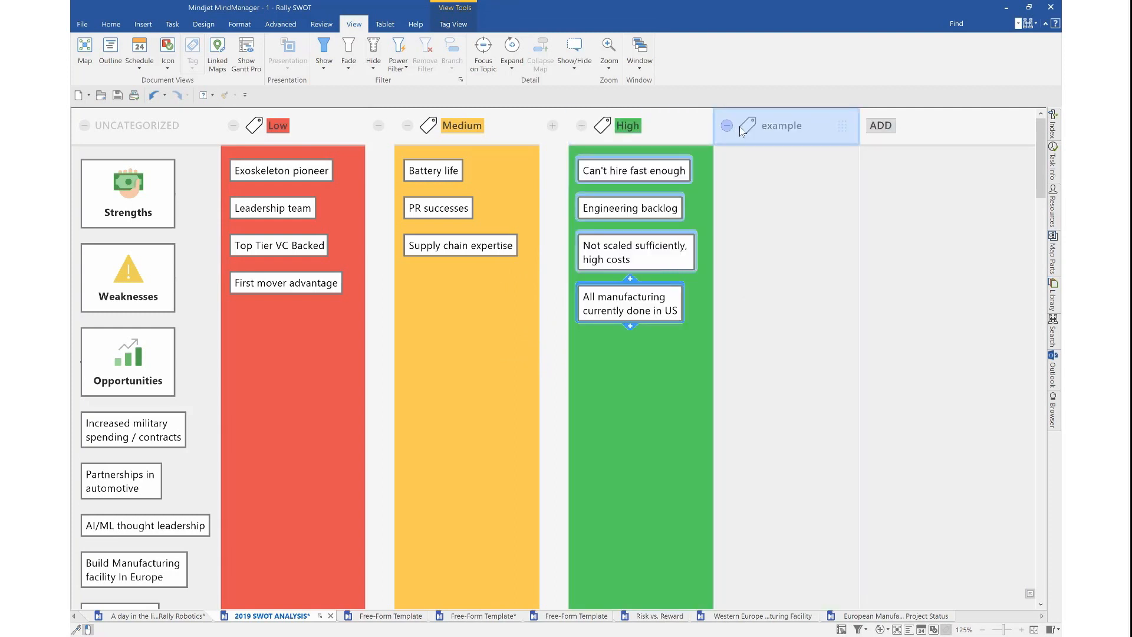
right_click(790, 129)
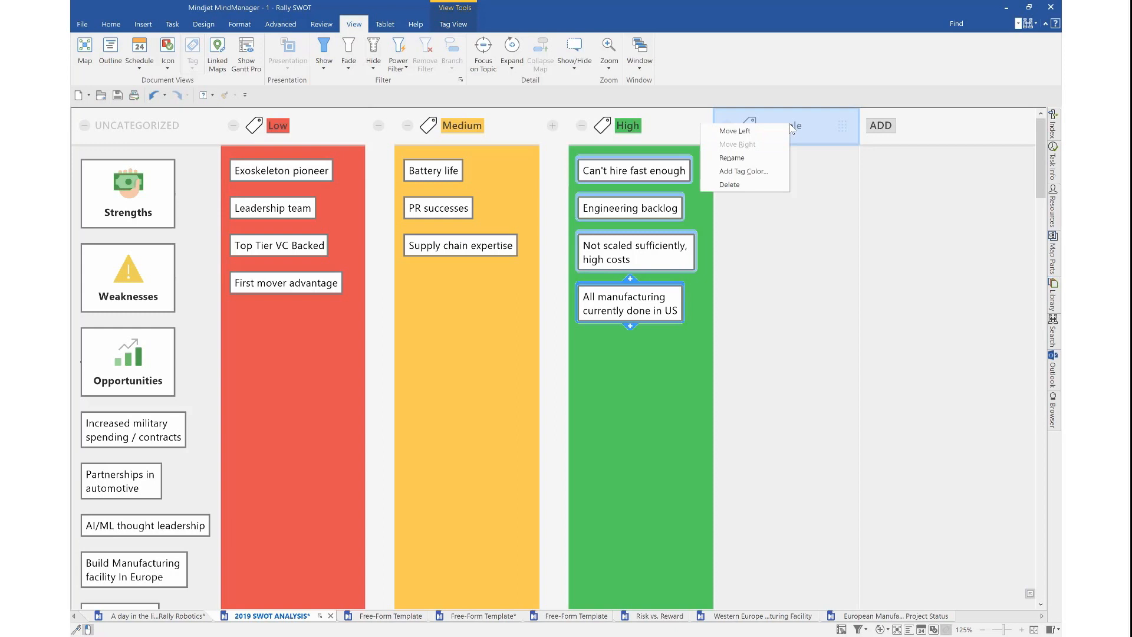
click(758, 186)
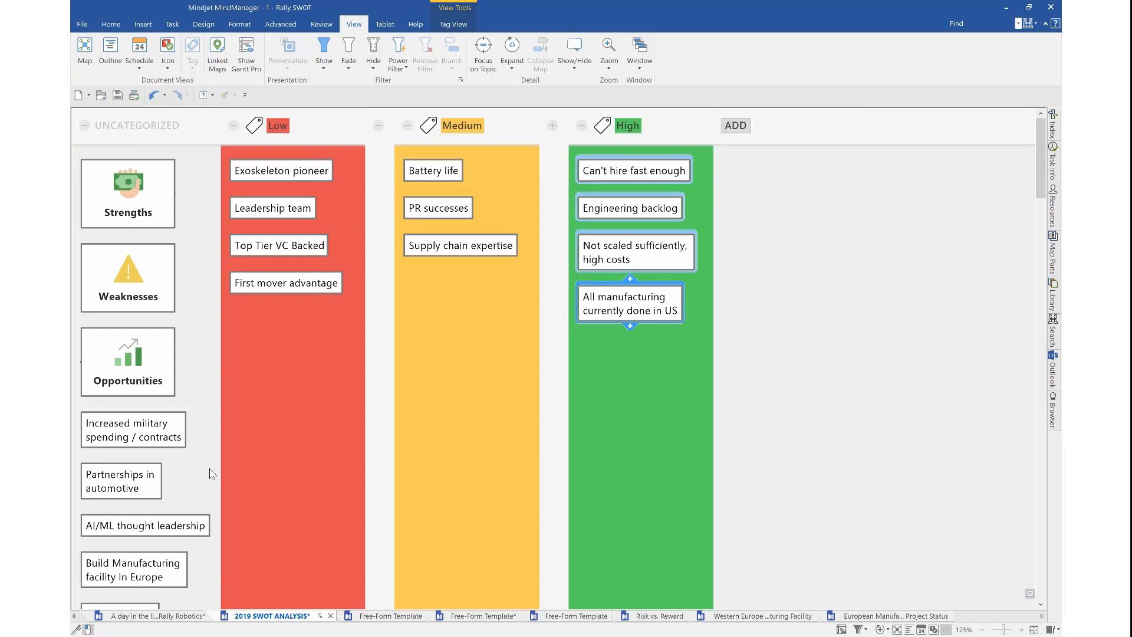
Tag the first five opportunities Medium, the remaining three Low, and both threats High
drag(211, 429, 125, 575)
drag(123, 486, 427, 445)
drag(289, 463, 289, 463)
drag(227, 383, 300, 473)
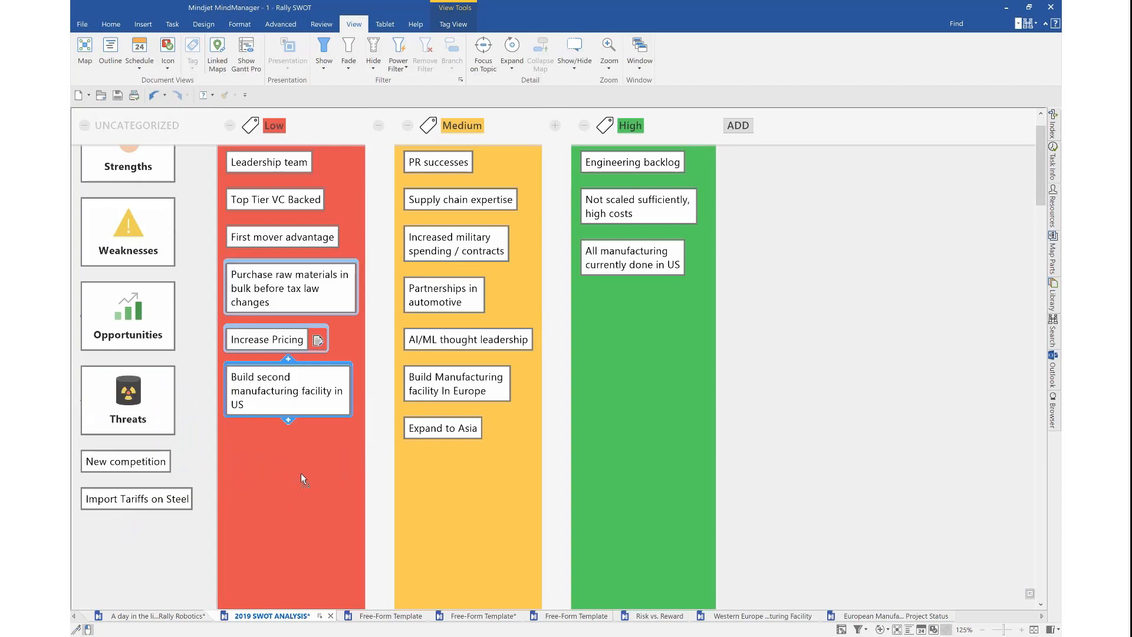
drag(200, 463, 639, 384)
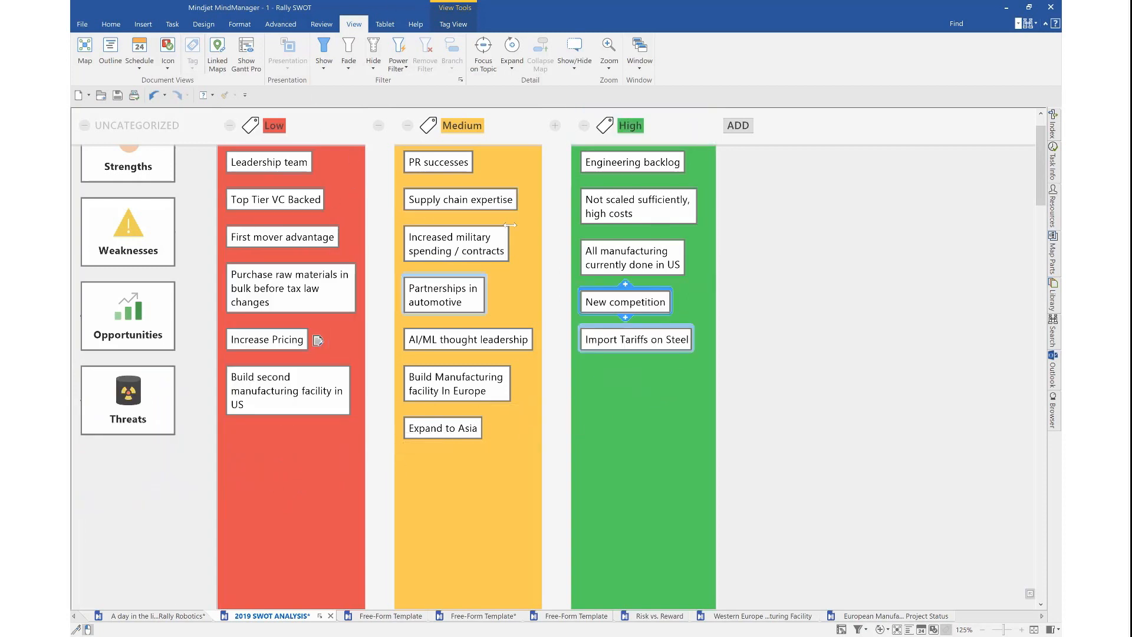
Review the tagged topics in the map view and return to the tag view
scroll(349, 203, up, 2)
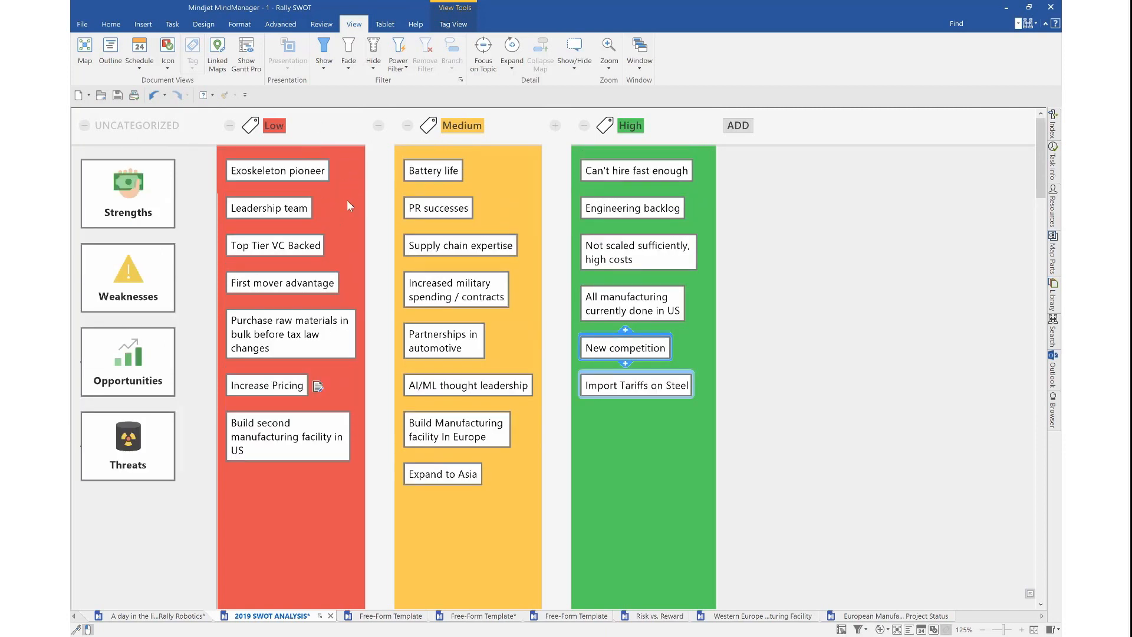
click(84, 50)
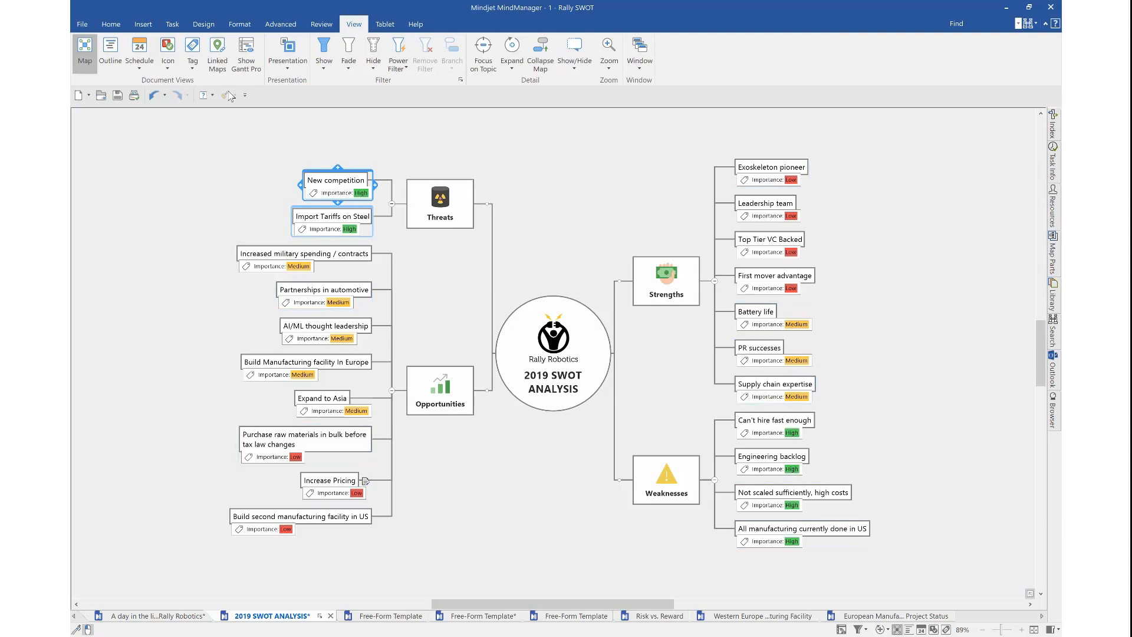
click(193, 47)
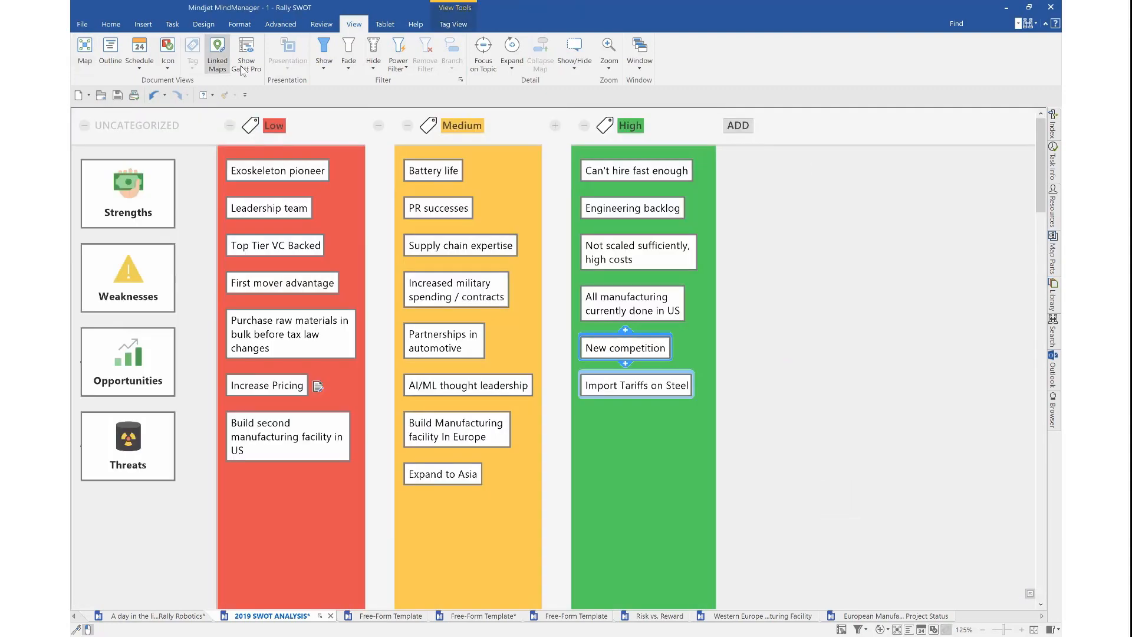
Move the topic "Purchase raw materials in bulk before tax law changes" directly below "Exoskeleton pioneer" in the Low column
click(458, 25)
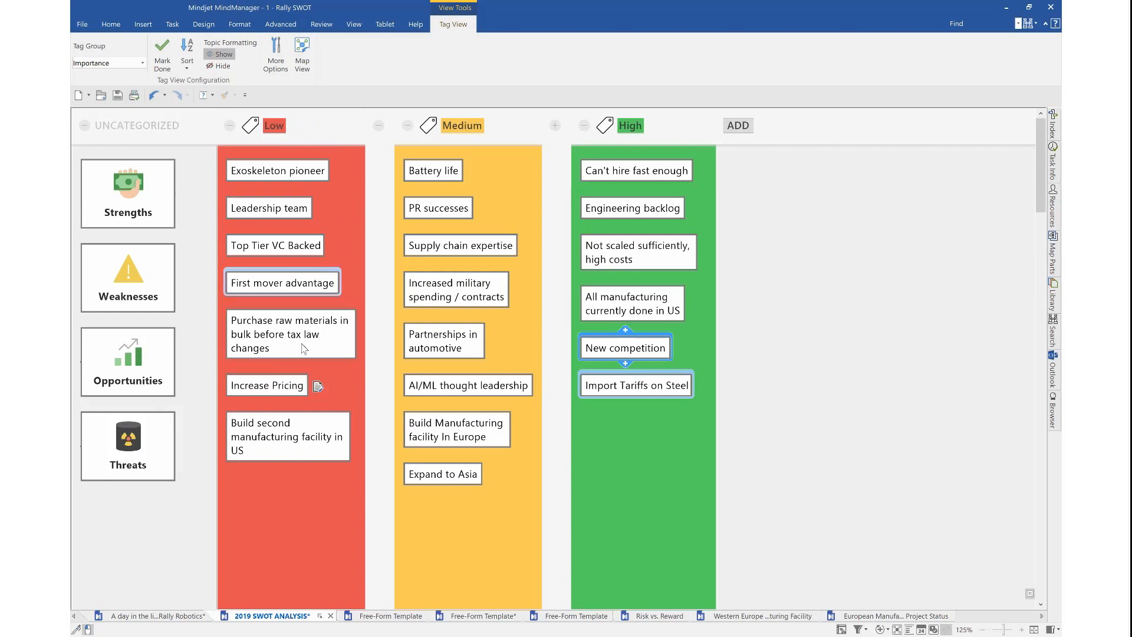
drag(301, 351, 286, 300)
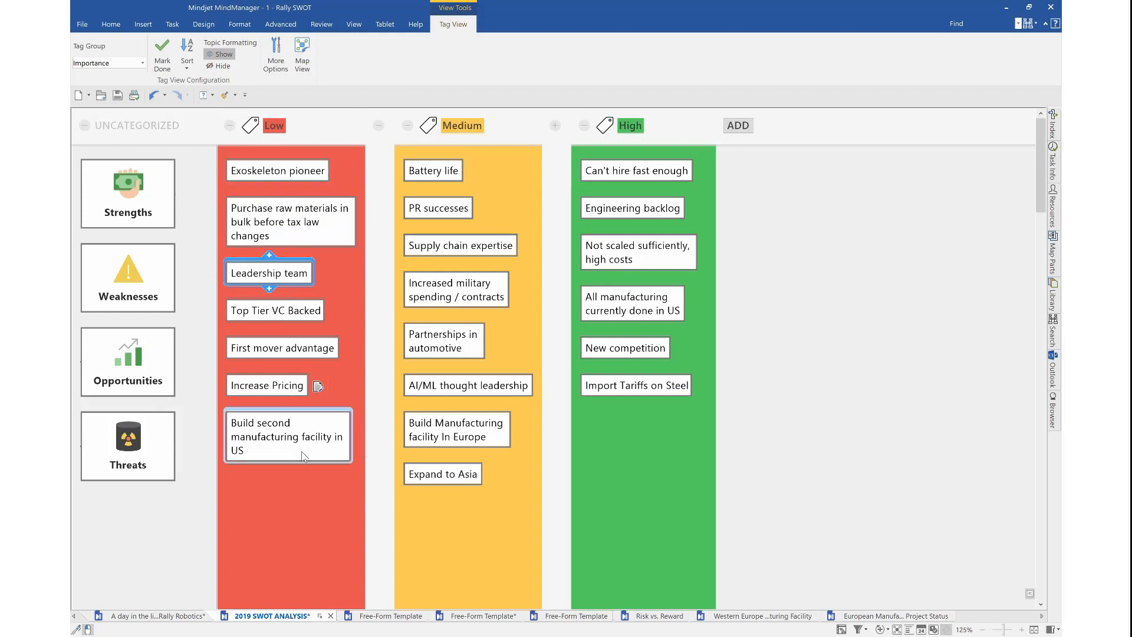
click(125, 65)
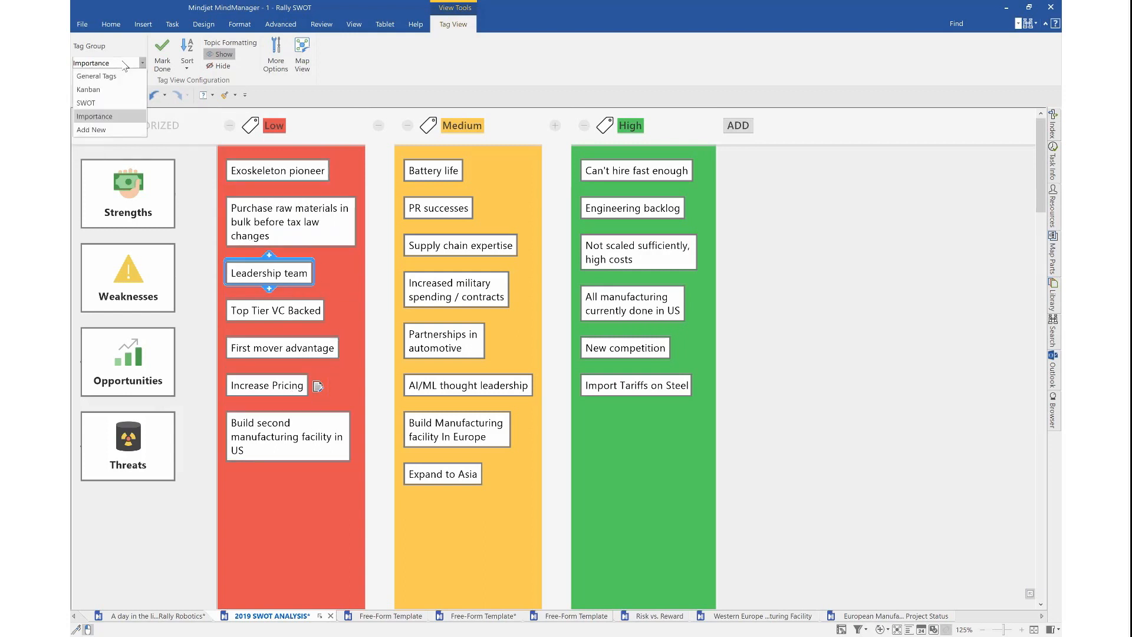
click(116, 126)
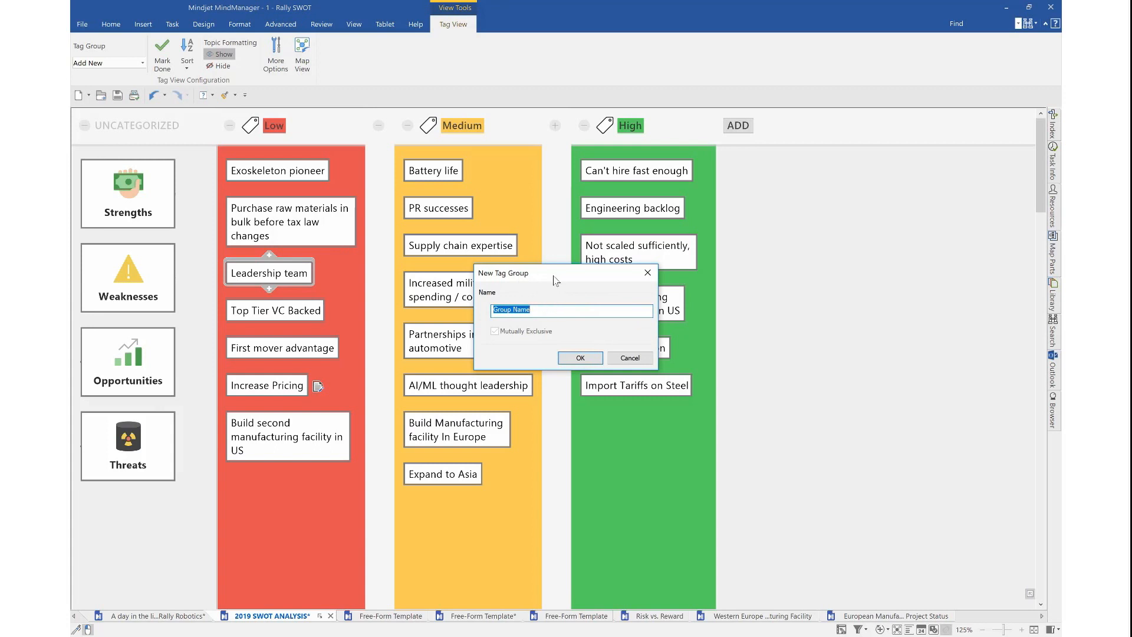
click(648, 273)
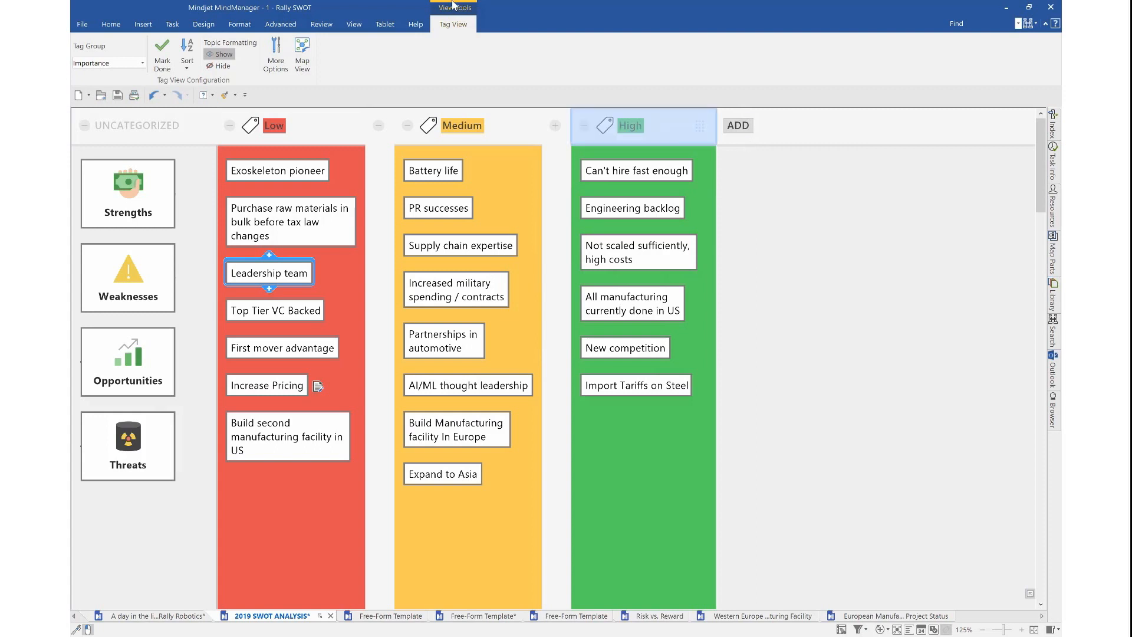
Show the map by icons and flag the first four strengths Risk, the other three Maybe, and all four weaknesses Yes
click(302, 53)
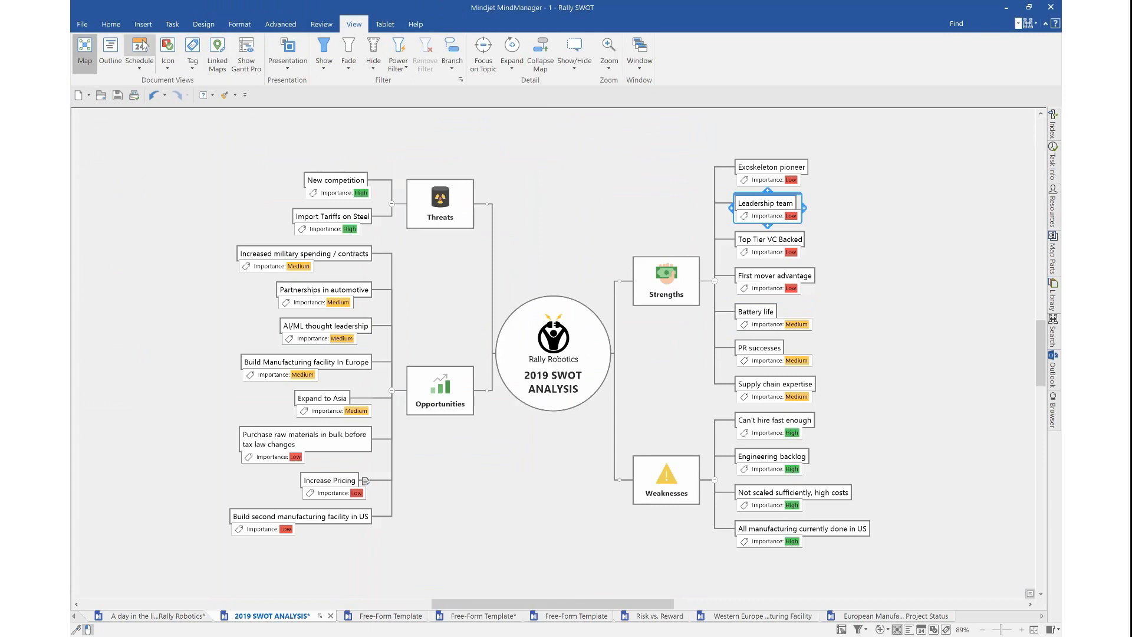
click(167, 49)
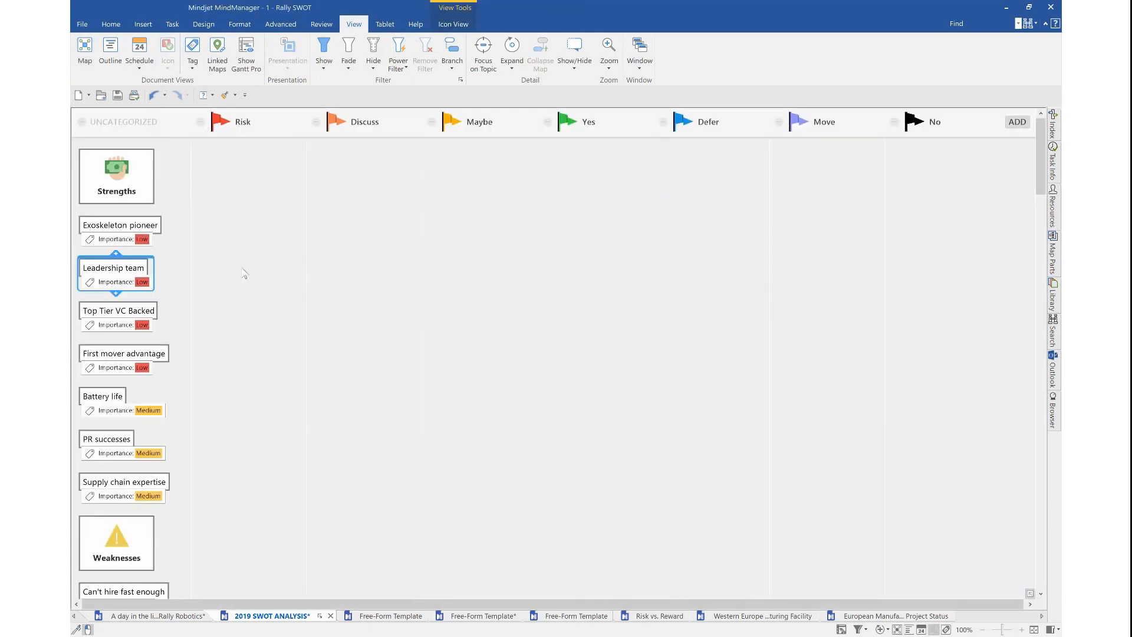
click(242, 274)
drag(203, 211, 79, 368)
drag(116, 312, 218, 303)
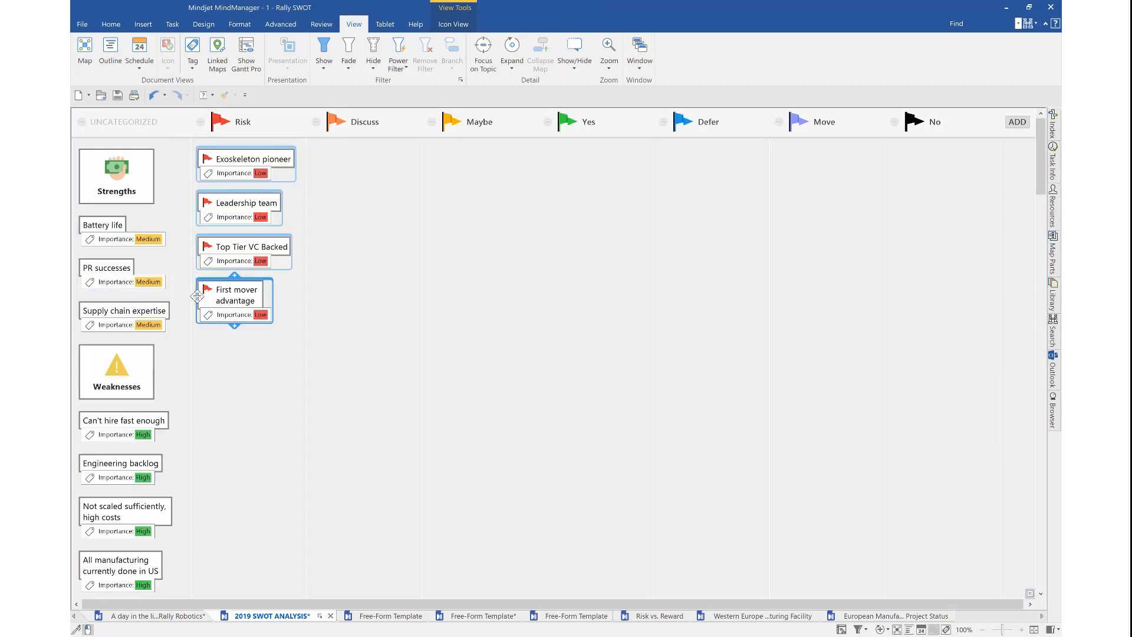
drag(146, 217, 461, 310)
drag(182, 289, 611, 345)
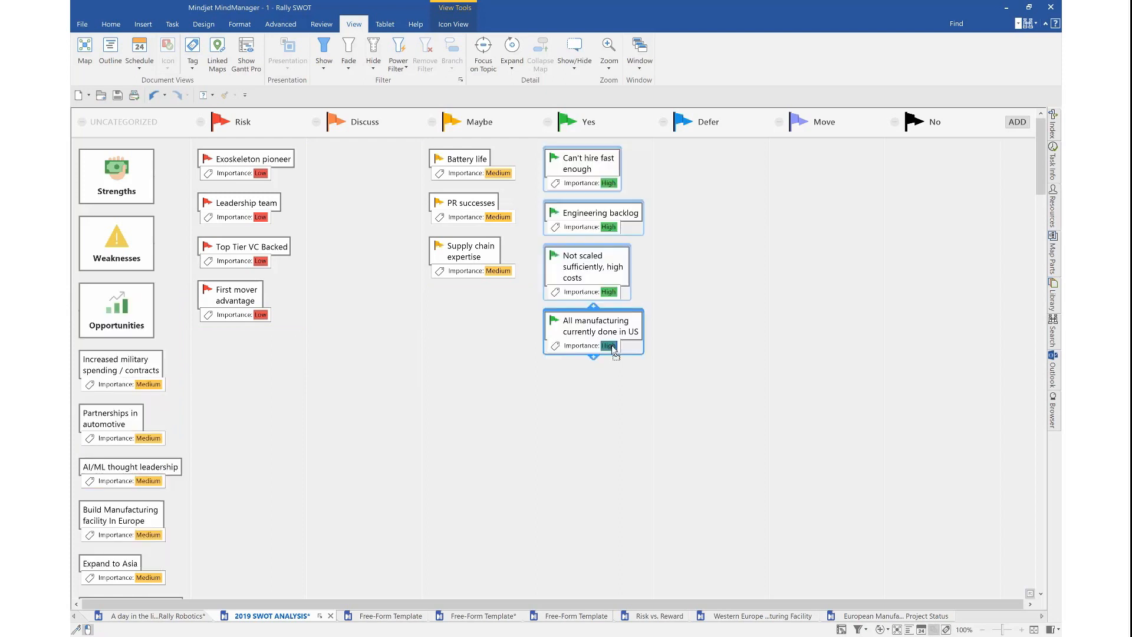
Reorder the Yes column with "All manufacturing currently done in US" below "Can't hire fast enough" and "Engineering backlog" last
click(584, 331)
drag(581, 333, 565, 221)
drag(570, 268, 592, 377)
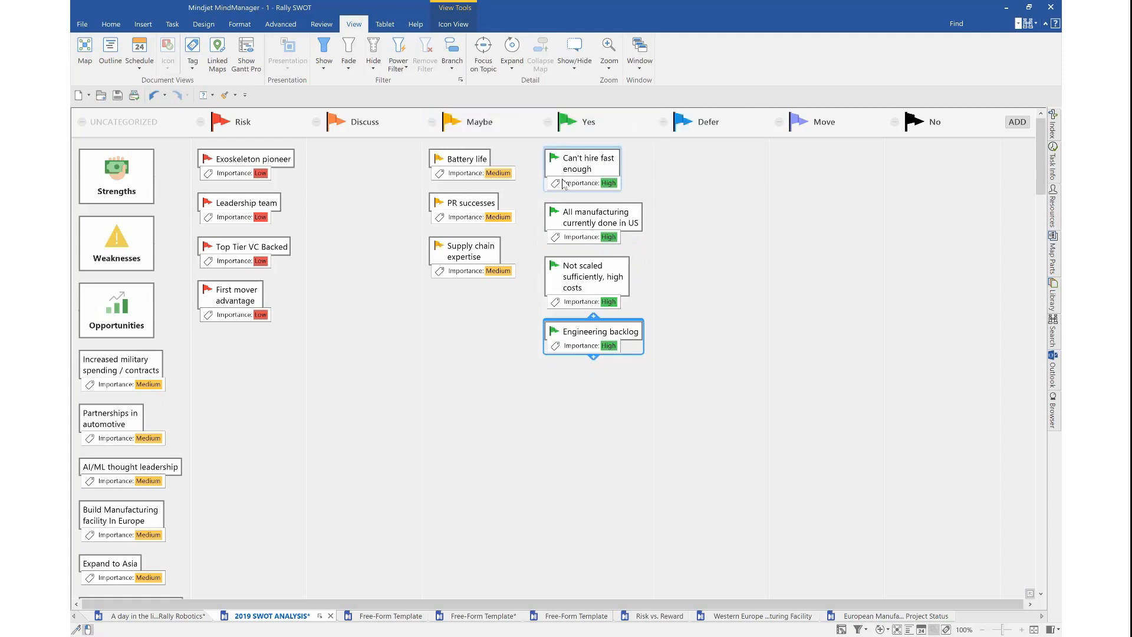
Change the flag of "Can't hire fast enough" to Defer and of "Not scaled sufficiently, high costs" to Move
drag(575, 170, 736, 243)
drag(590, 220, 818, 229)
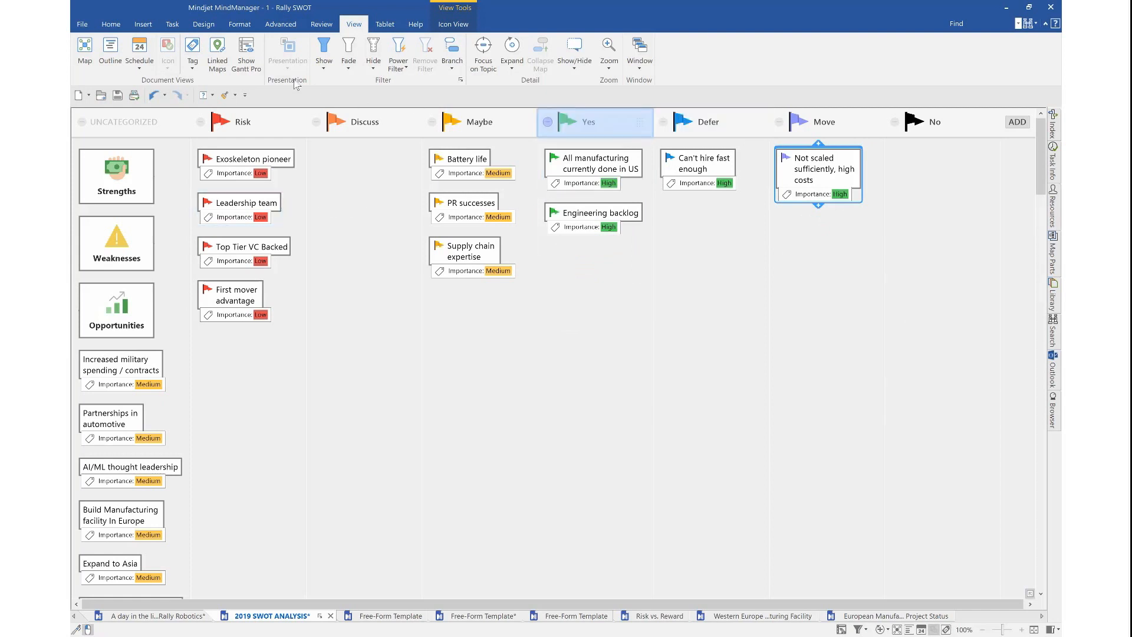
View the columns of the Priority and Smileys icon groups and return to the map view
click(452, 25)
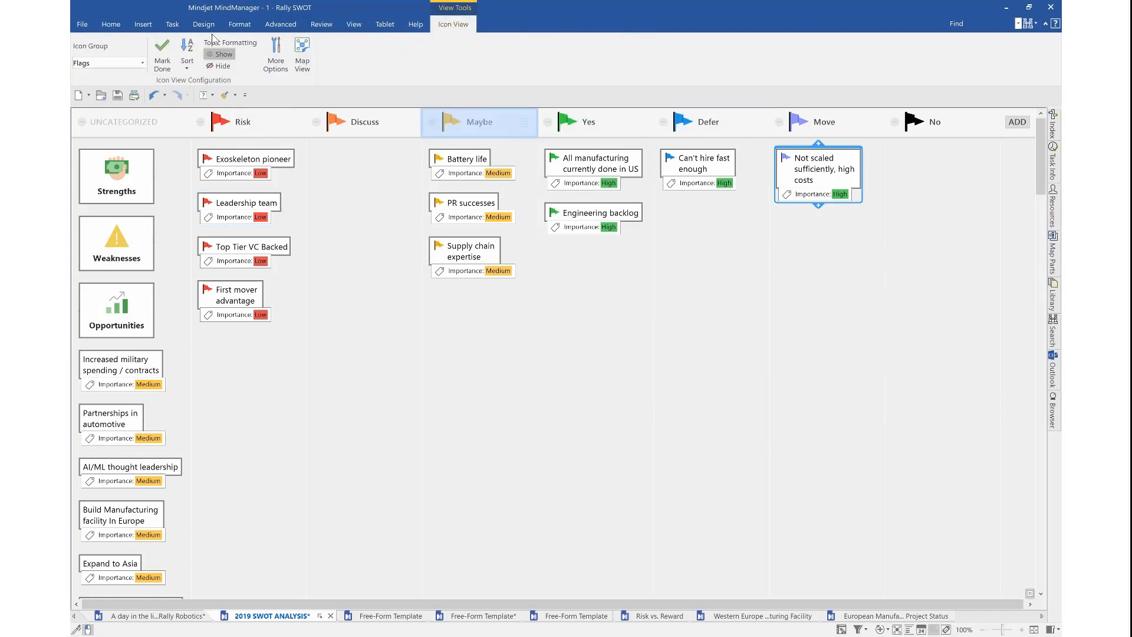
click(92, 64)
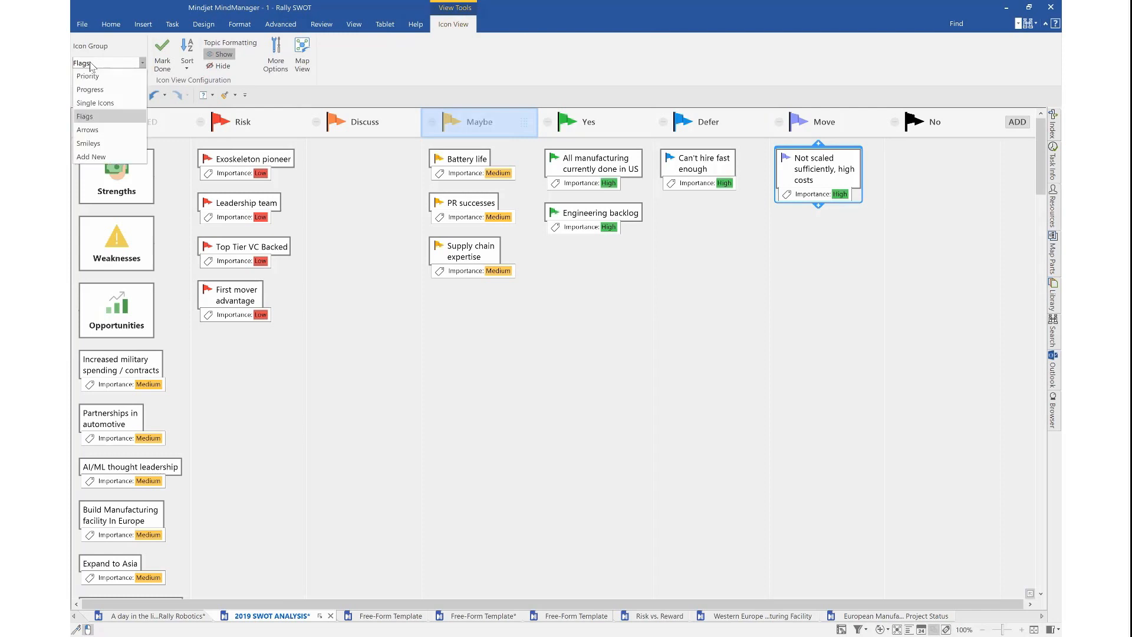
click(89, 76)
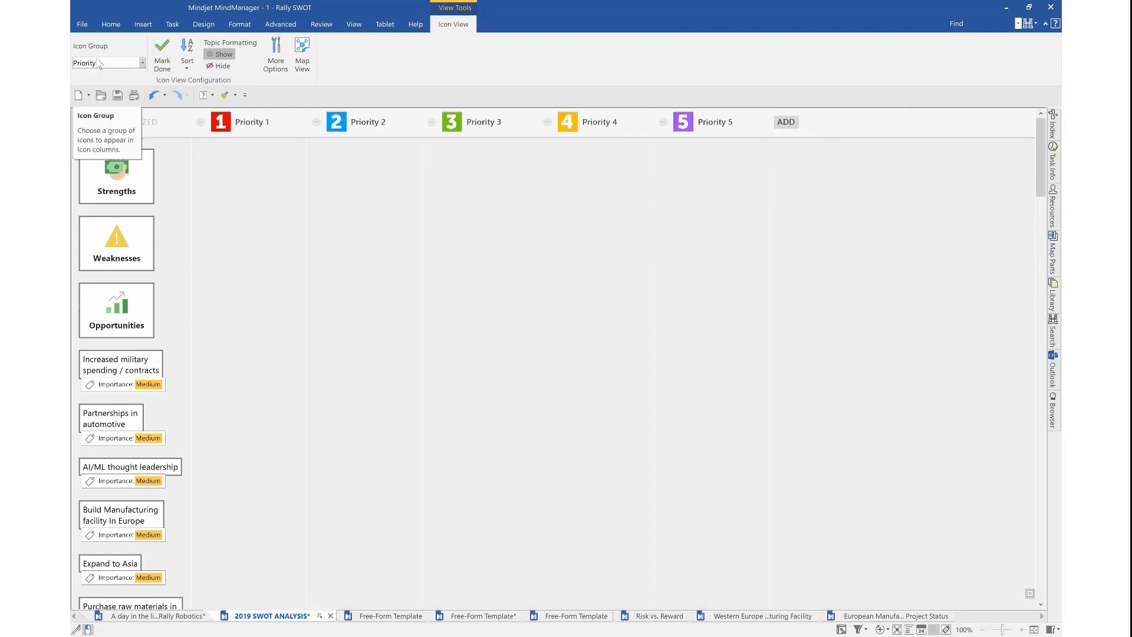
click(101, 63)
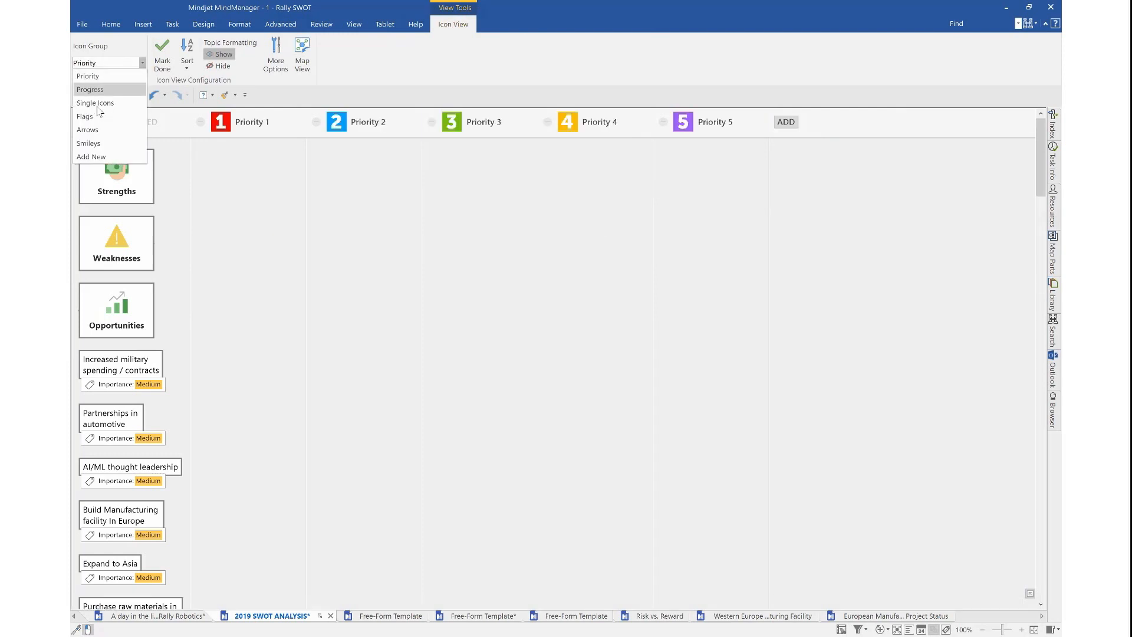
click(102, 145)
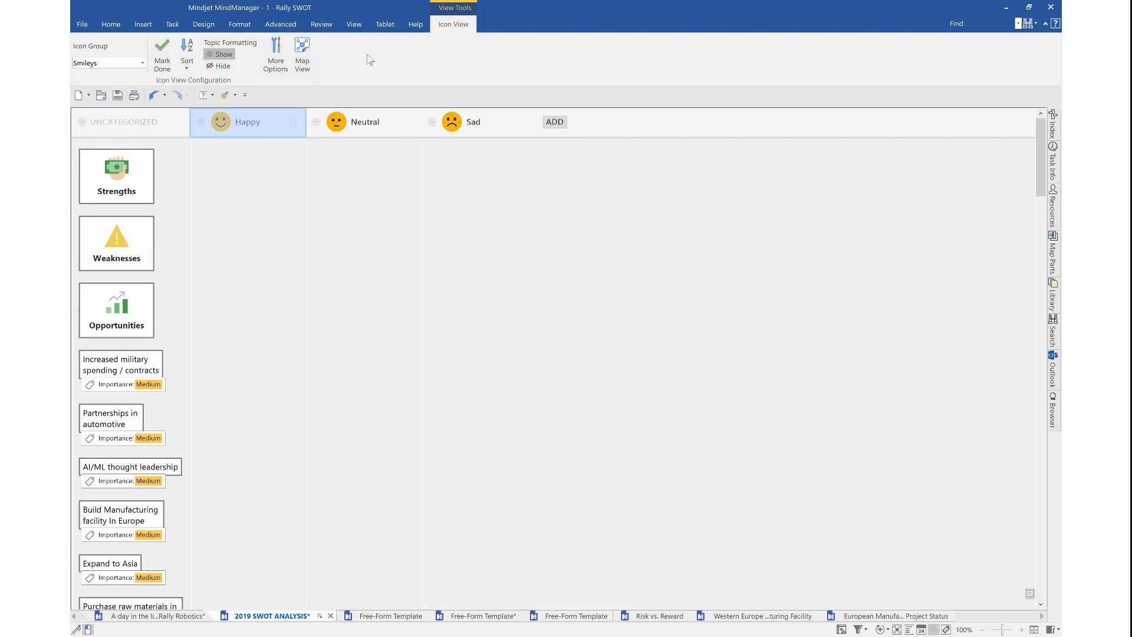
click(302, 52)
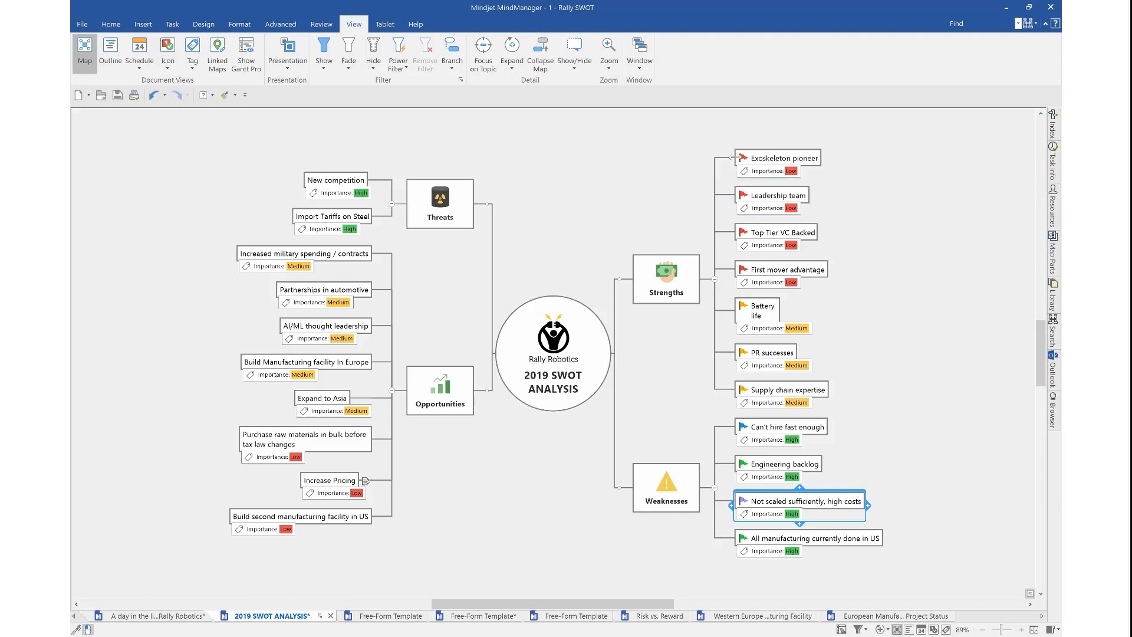
Clear the topic selection and switch to the Shapes & SmartShapes overview map
click(571, 486)
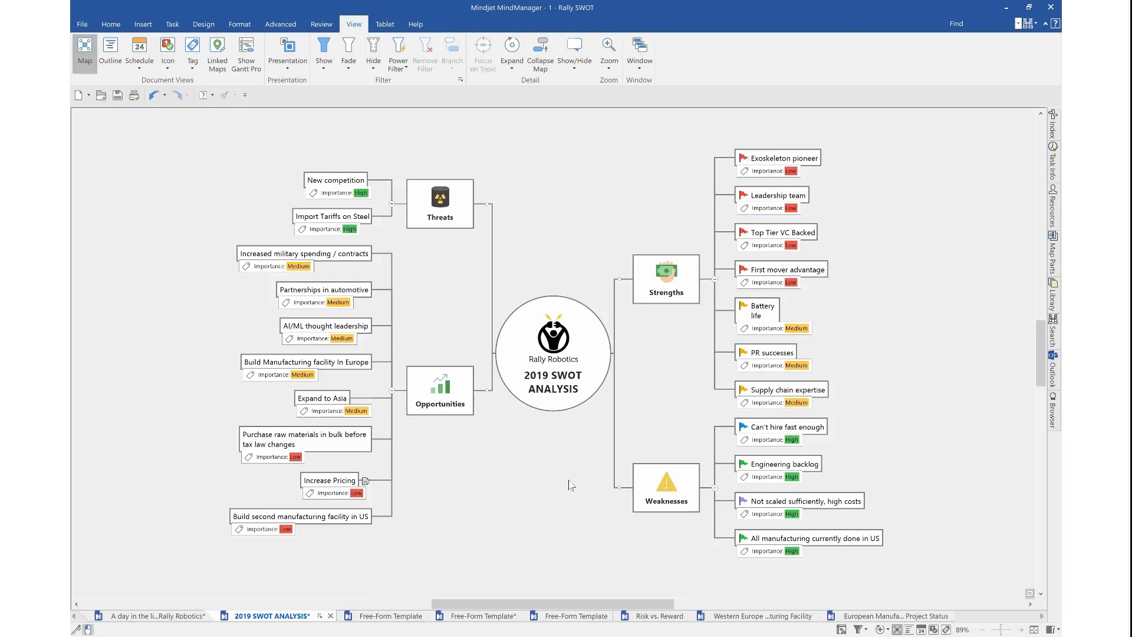
click(389, 616)
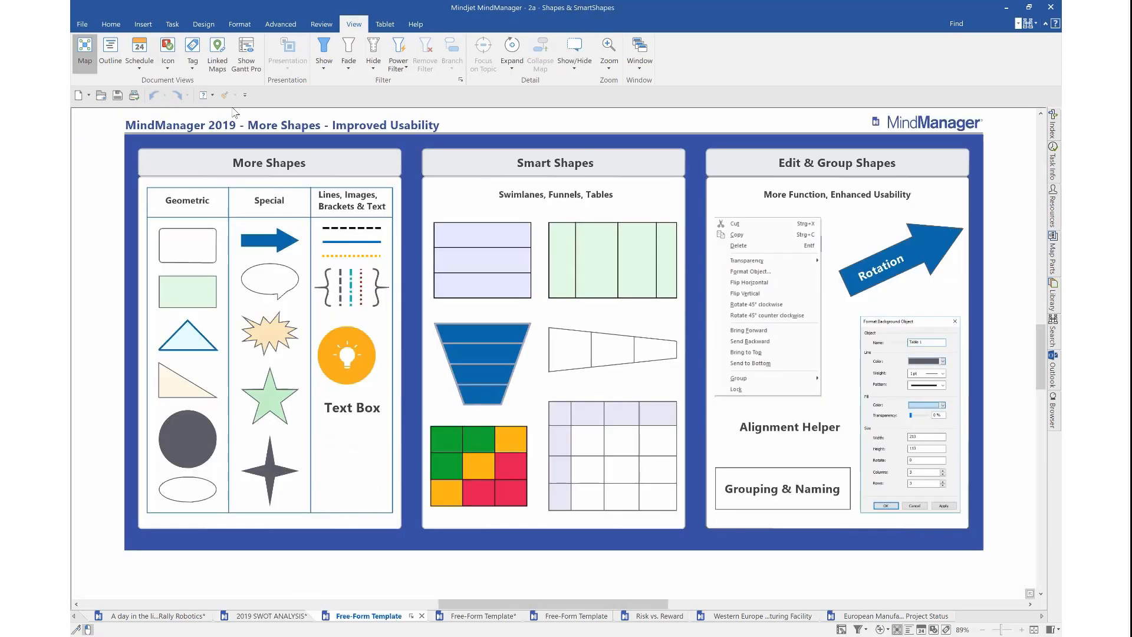
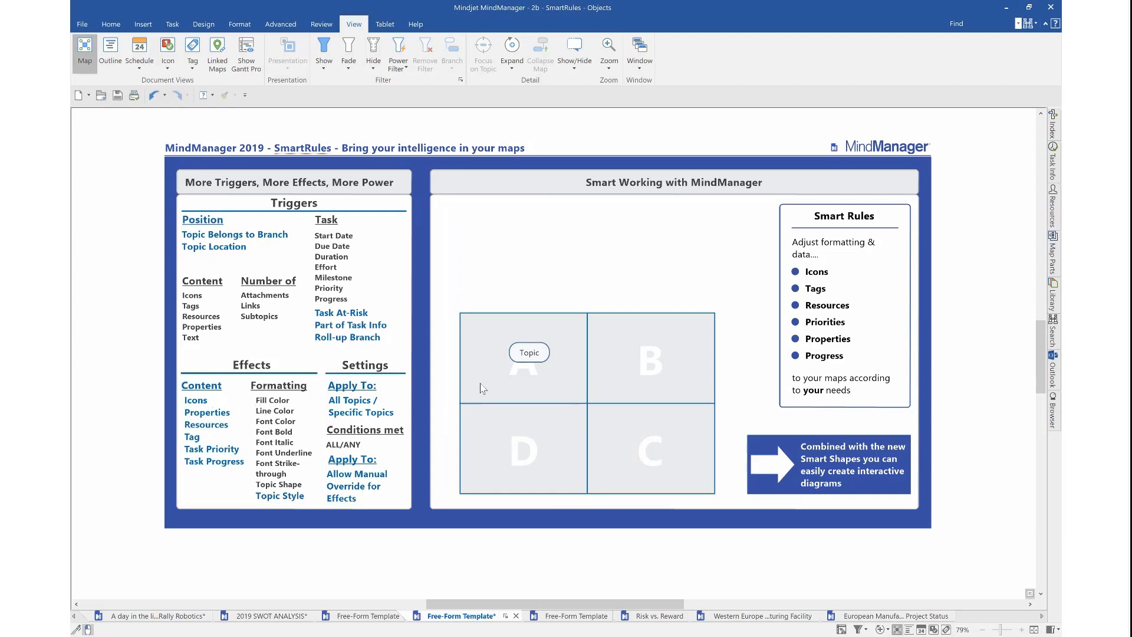
In the SmartRules - Objects map, move the topic from quadrant A to C, D, back to A and finally B
click(531, 353)
drag(524, 354, 666, 450)
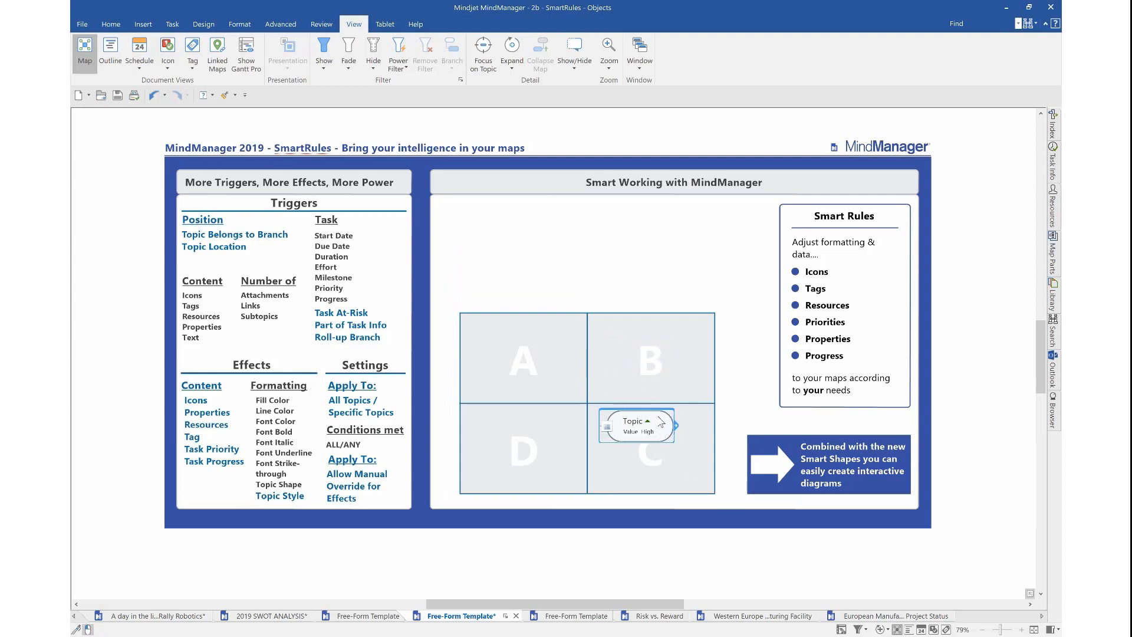
drag(665, 427, 568, 460)
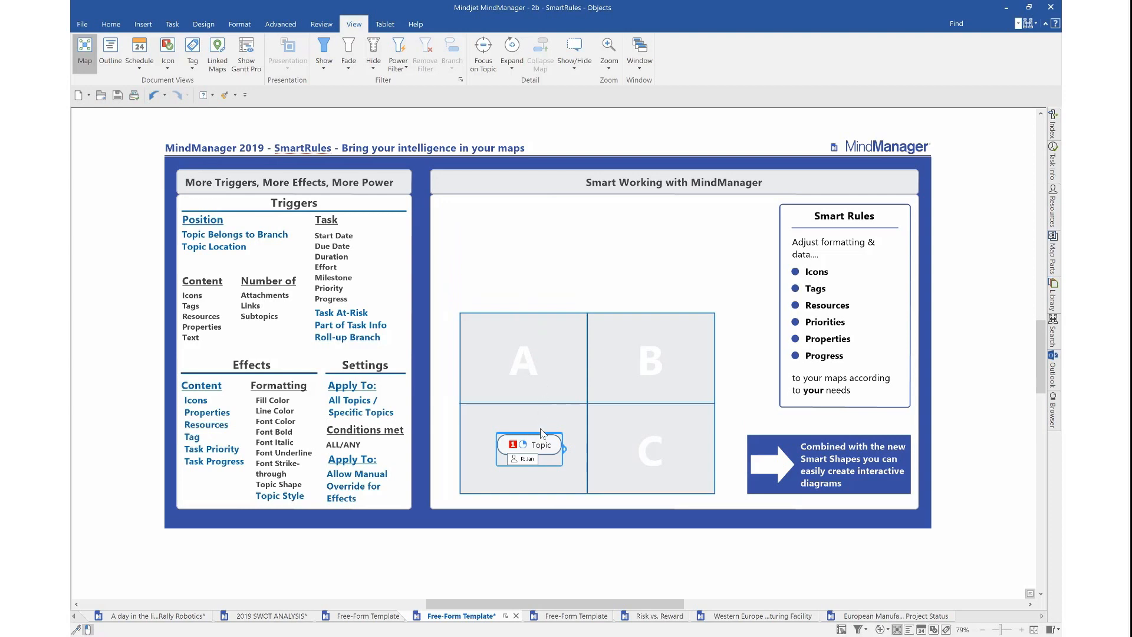
drag(550, 443, 547, 354)
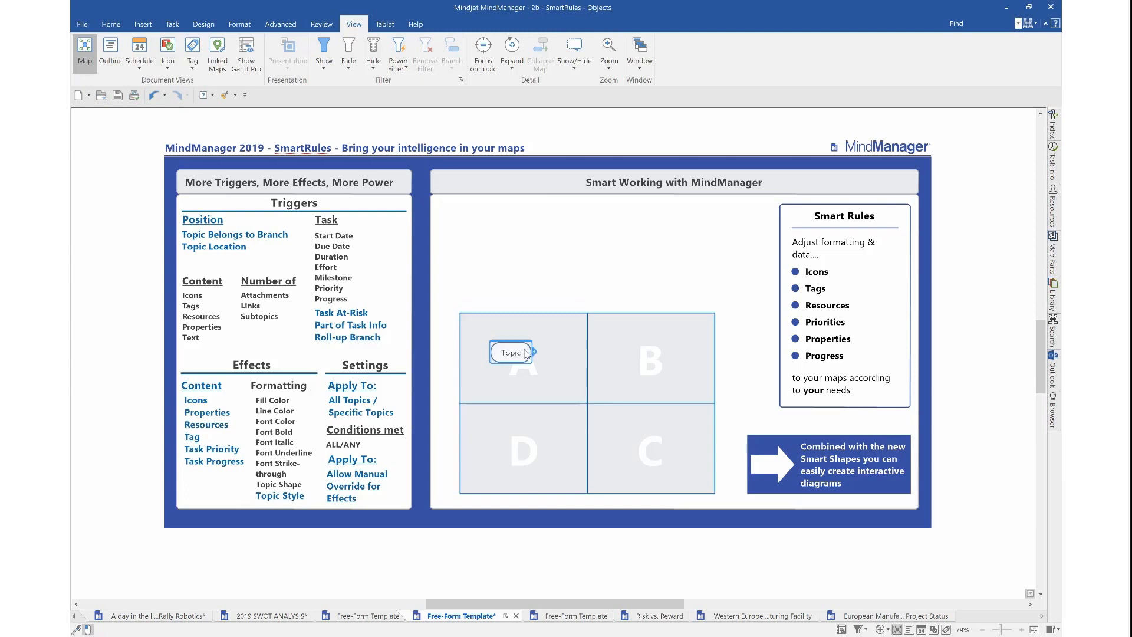
drag(523, 350, 654, 357)
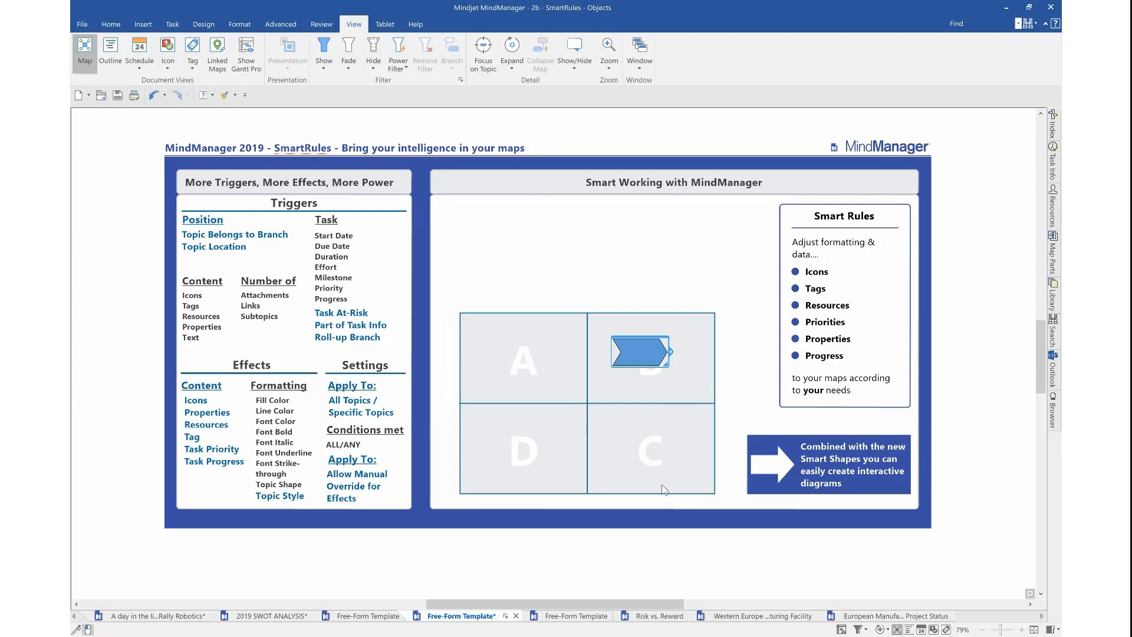
In the SmartRules - Branch map, add six subtopics to the Backlog branch of Phases
click(581, 616)
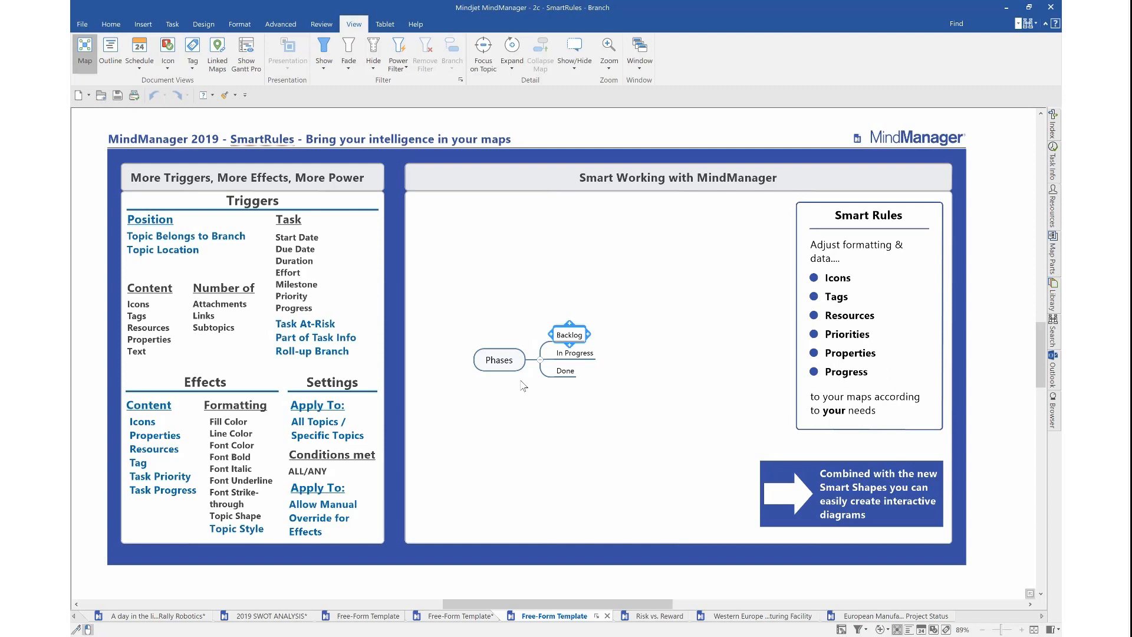
key(Insert)
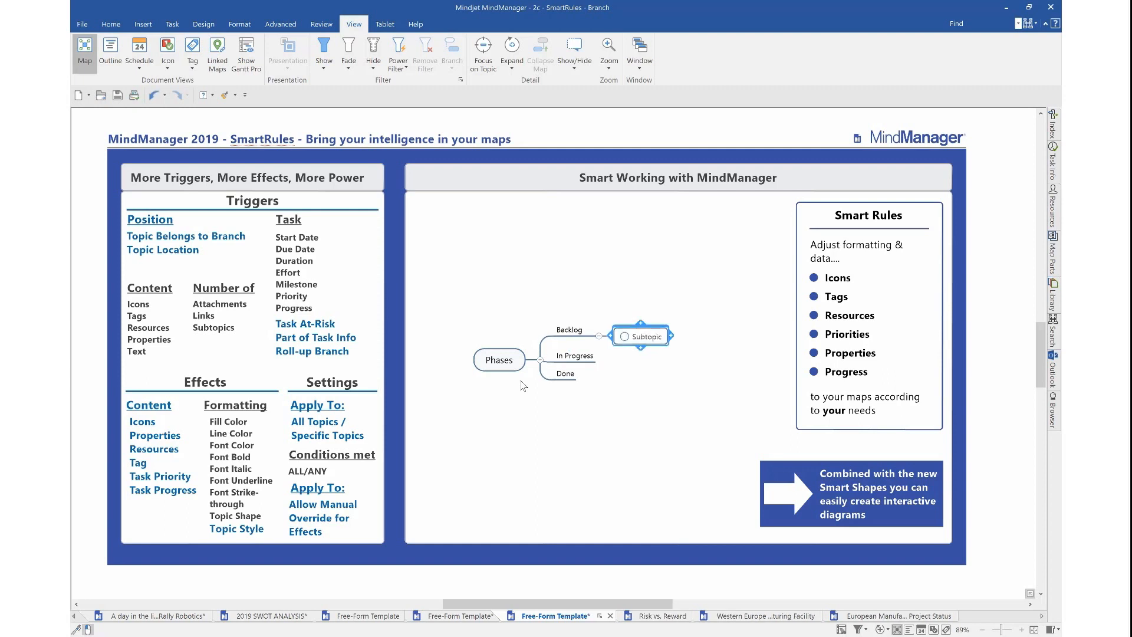
key(Return)
key(Return)
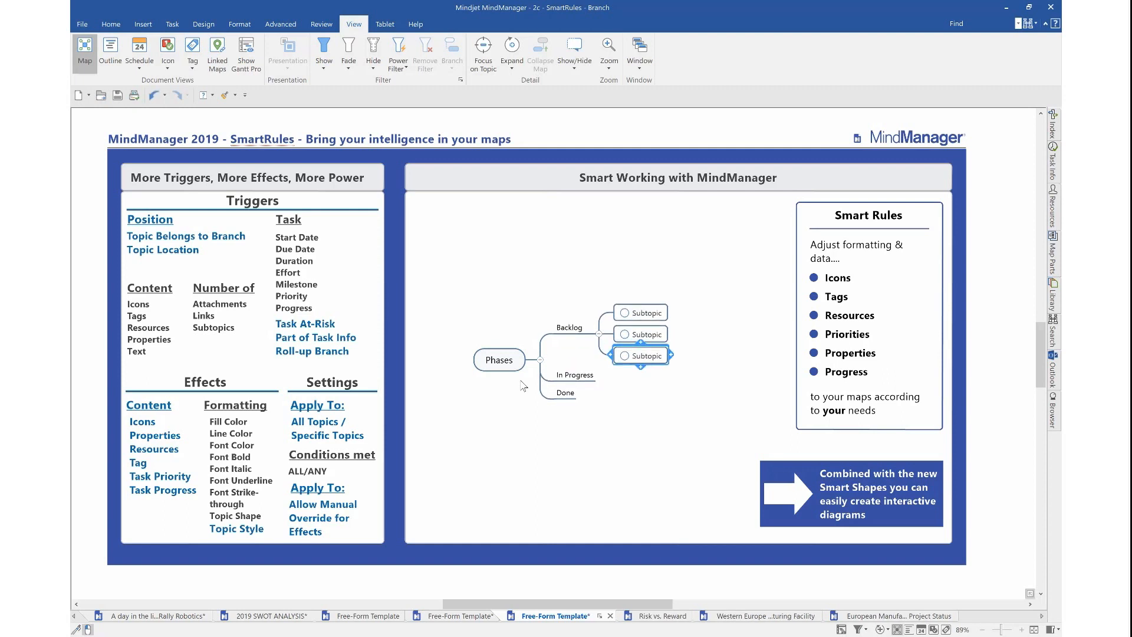
key(Return)
key(Return)
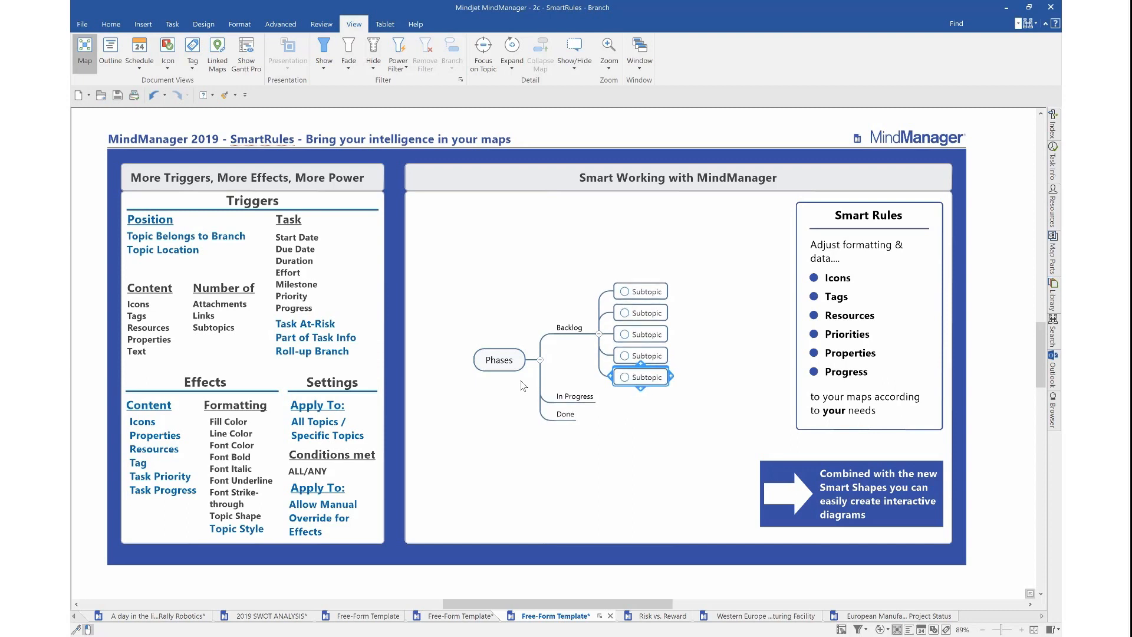
key(Return)
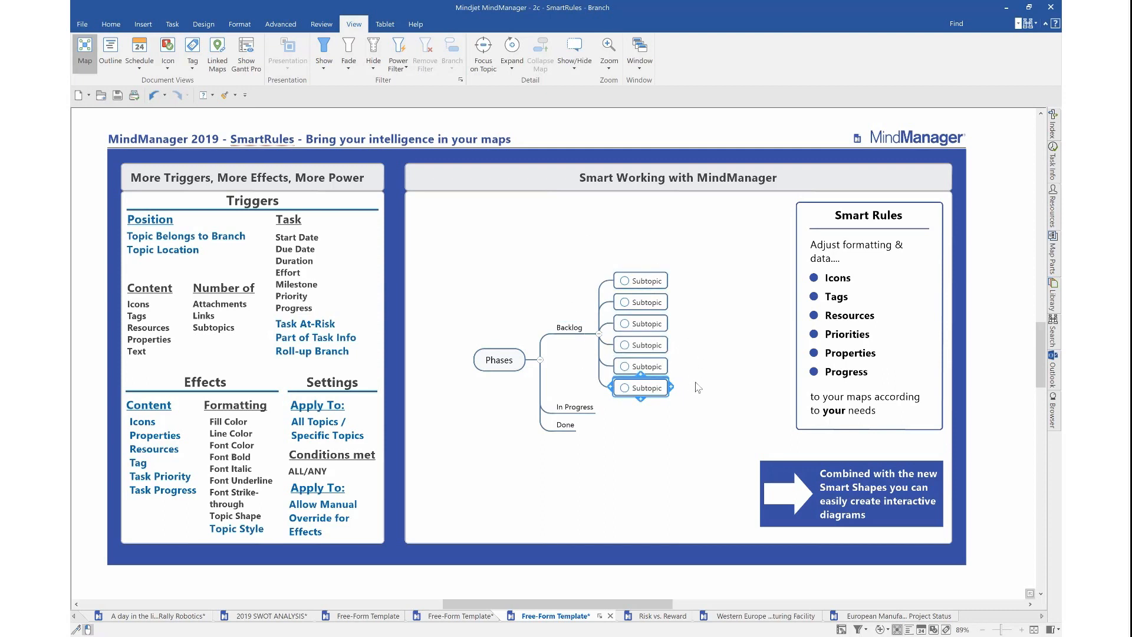
click(693, 347)
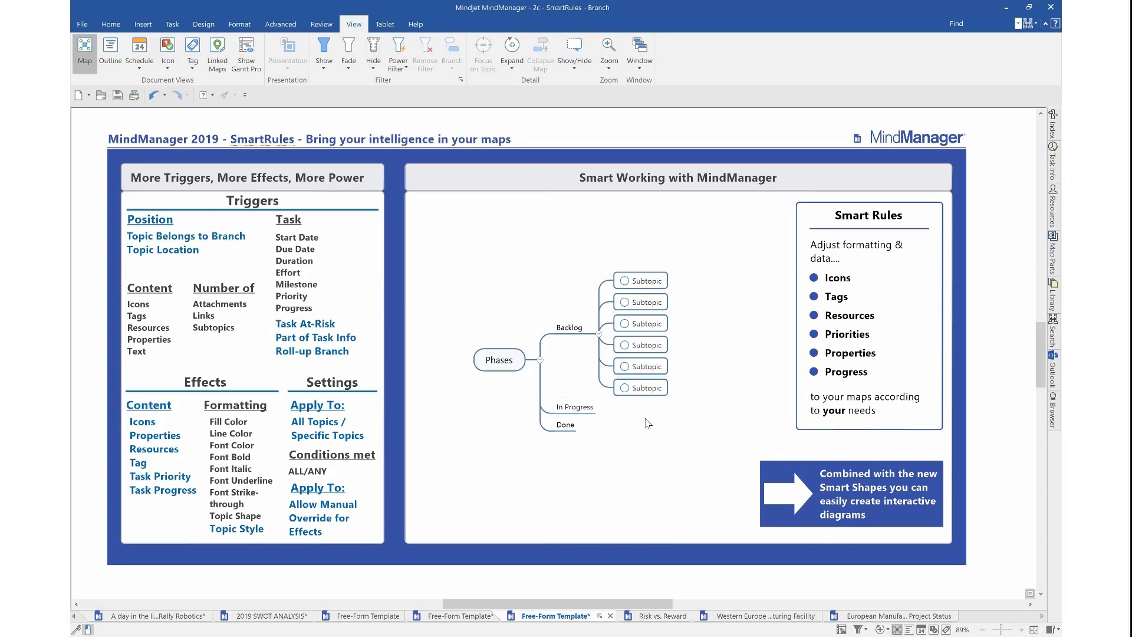
Move the last three Backlog subtopics to the In Progress branch
drag(685, 340, 652, 392)
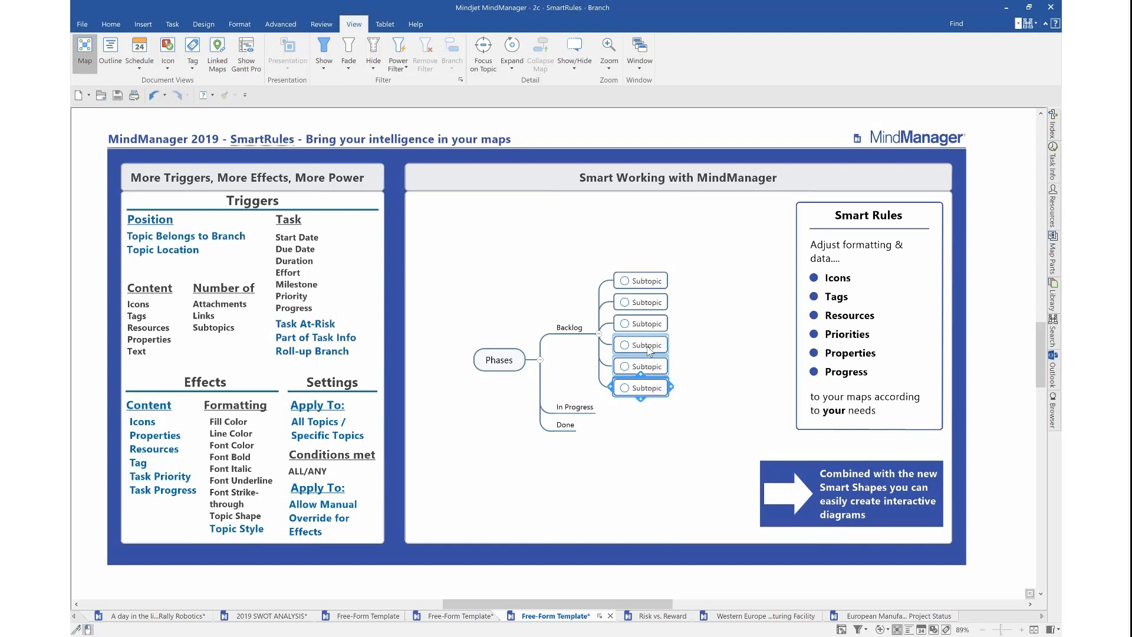
drag(649, 342, 621, 415)
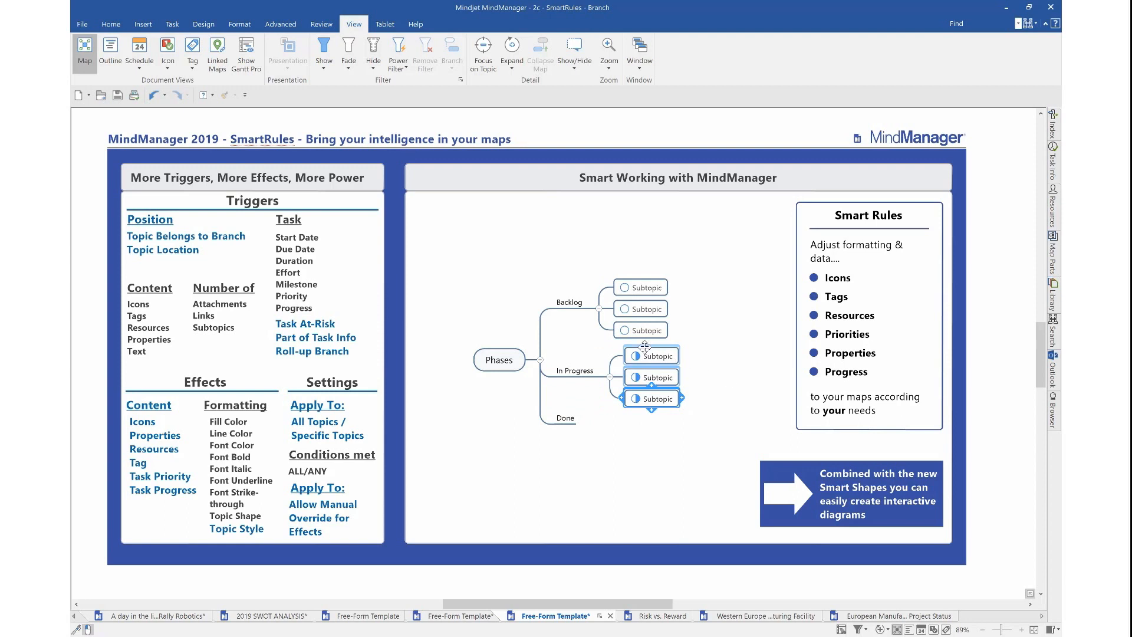
click(574, 373)
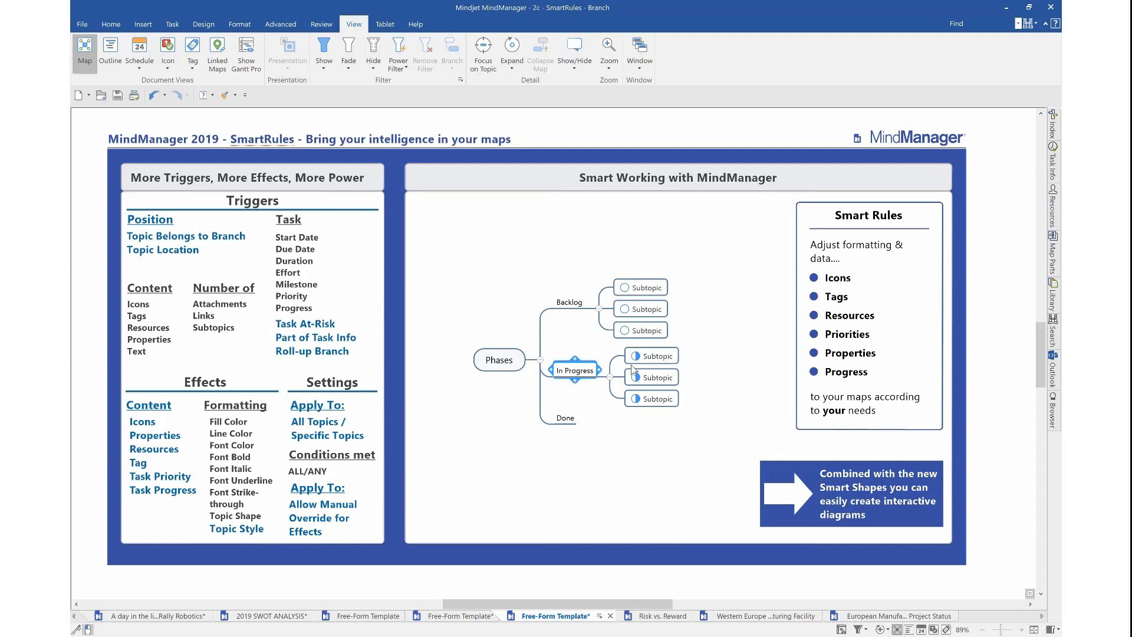
Move the last two In Progress subtopics and the last Backlog subtopic to the Done branch
click(655, 400)
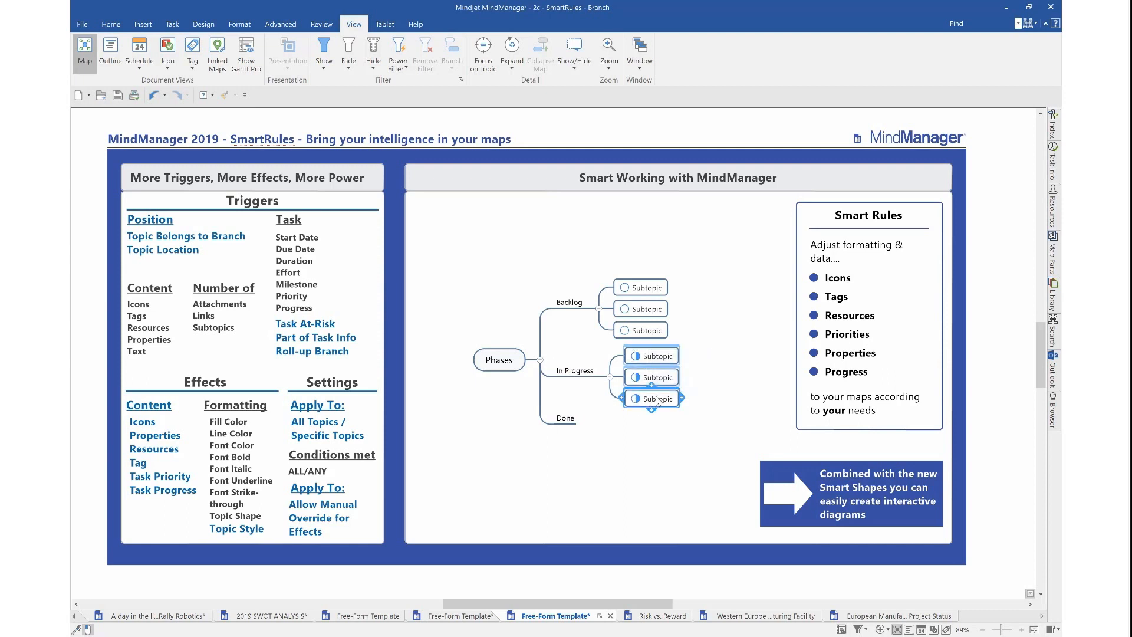
drag(697, 373, 609, 428)
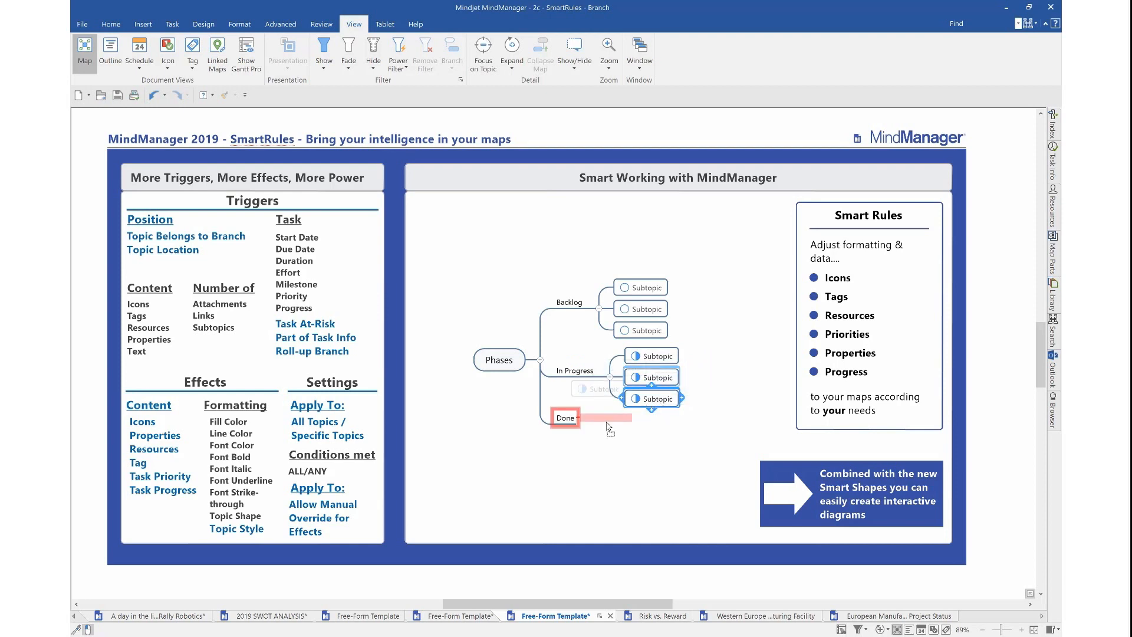
drag(609, 429, 609, 429)
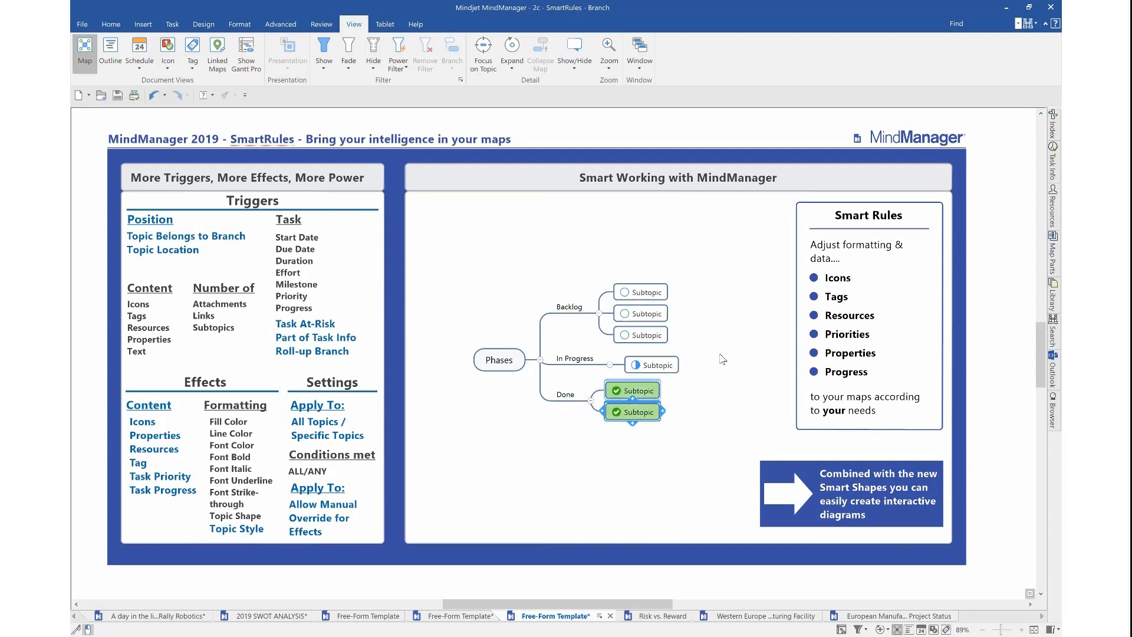
drag(646, 335, 617, 393)
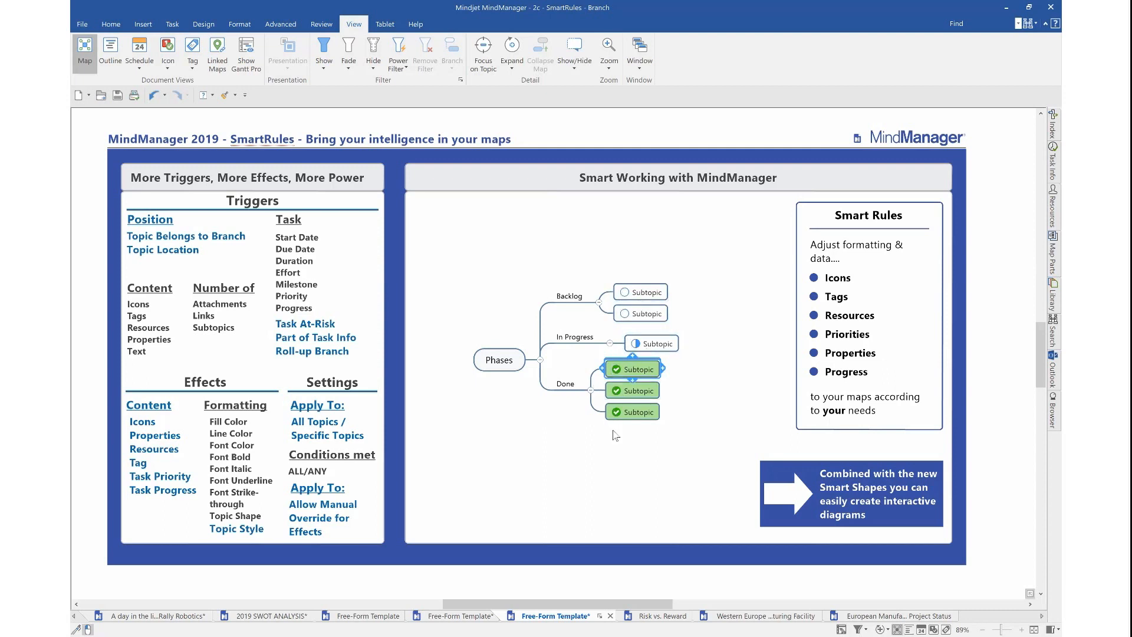
In the Risk vs. Reward map, place "Partnerships in automotive" at high risk/low reward, "Purchase raw materials" at medium/medium and "Expand to Asia" at medium risk/high reward
click(658, 618)
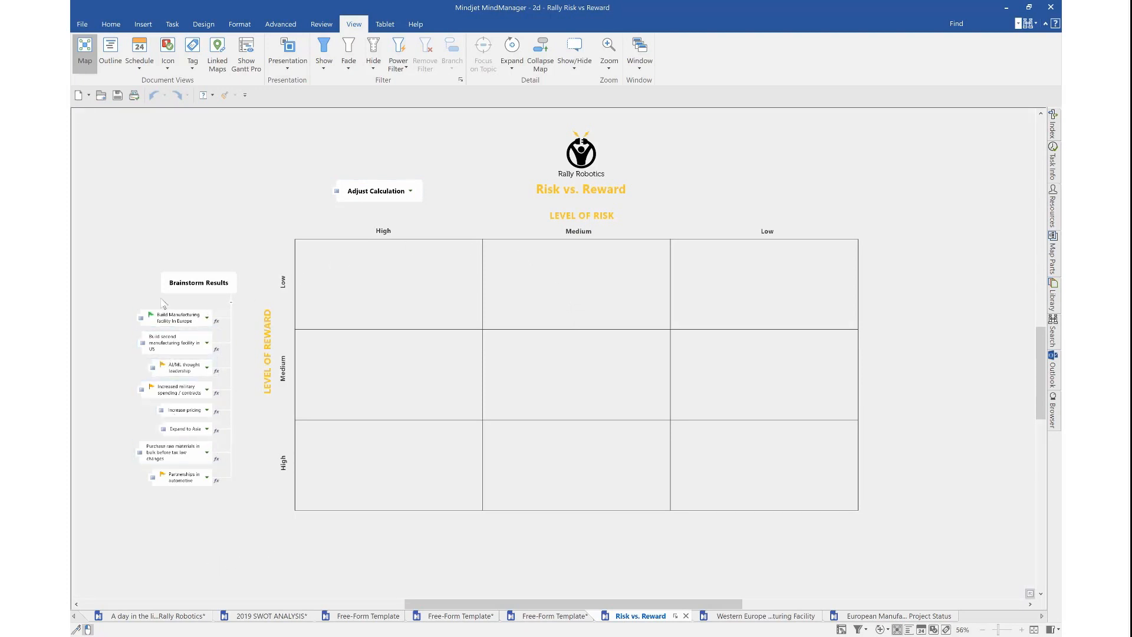
drag(224, 517, 132, 419)
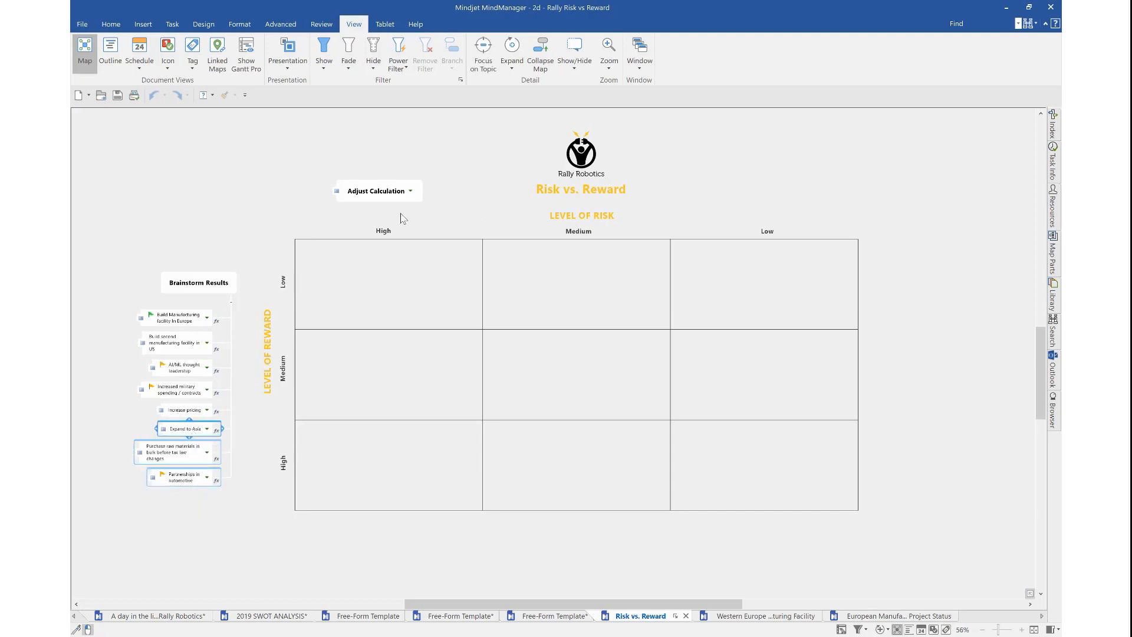
click(221, 529)
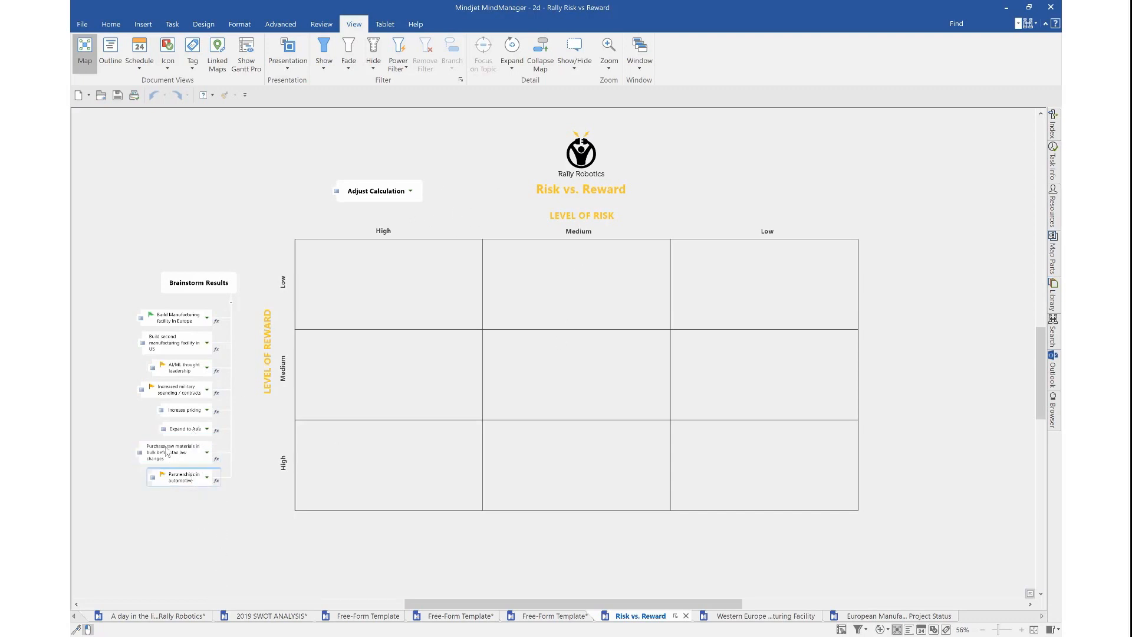
drag(186, 470, 406, 295)
drag(177, 452, 560, 378)
drag(186, 429, 560, 486)
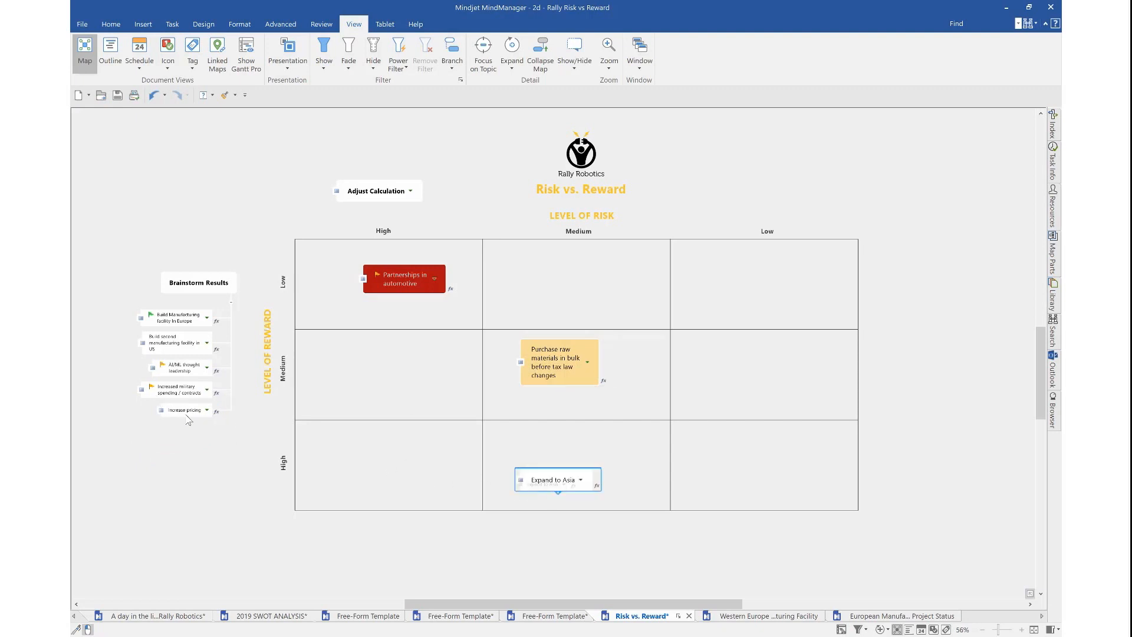
Place "Increase pricing" at low risk/medium reward and "Build Manufacturing facility in Europe" at low risk/high reward
drag(182, 412, 731, 354)
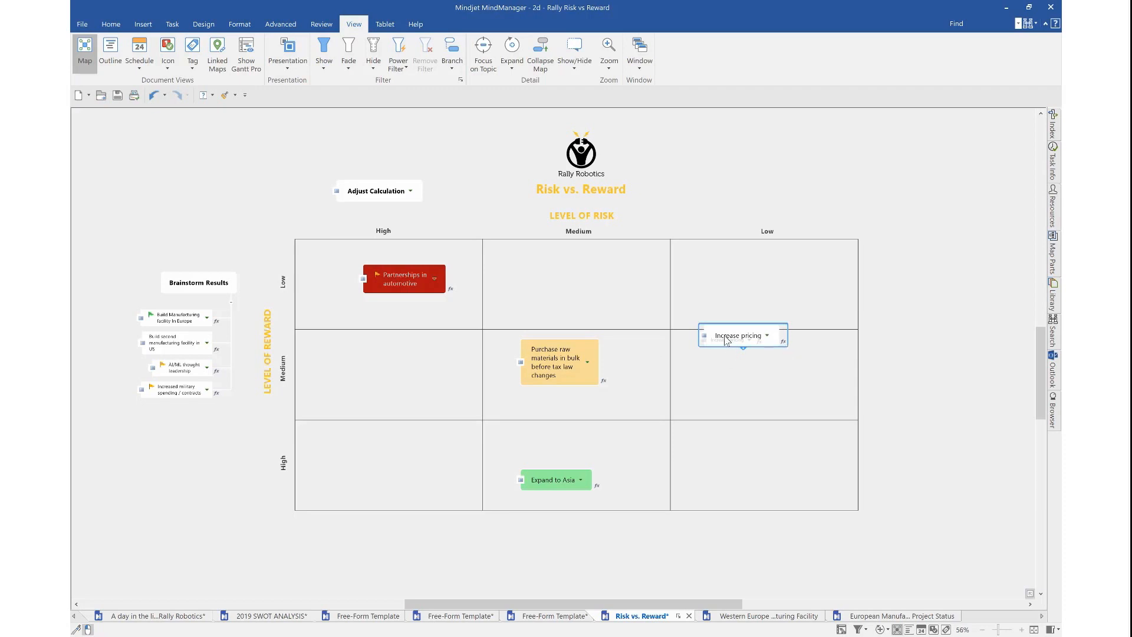
drag(746, 378, 745, 378)
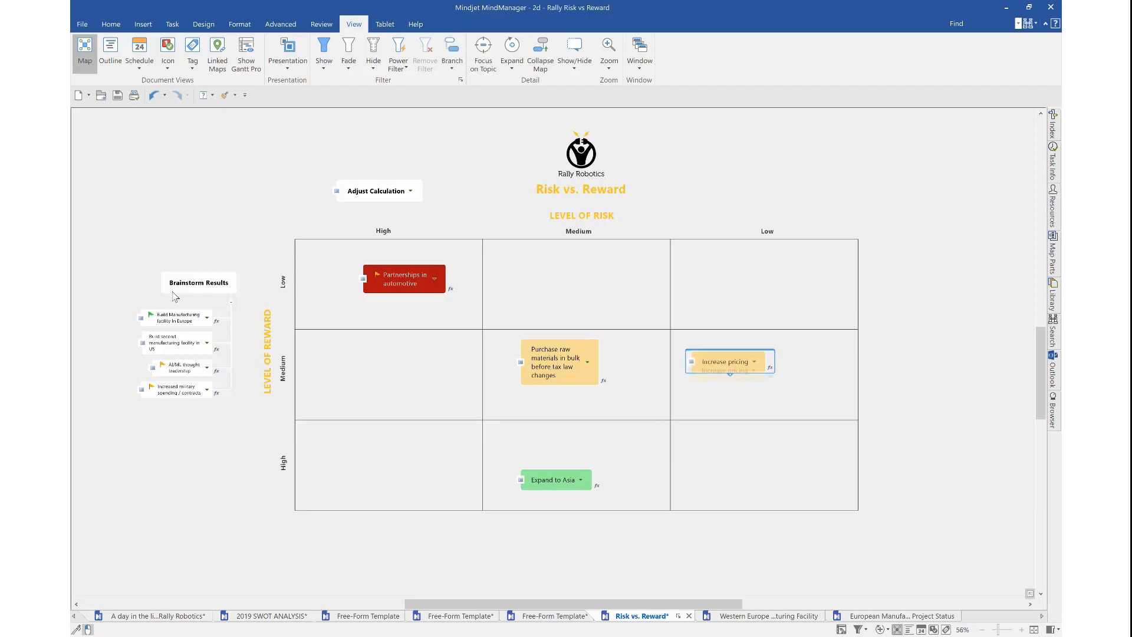
drag(183, 323, 761, 463)
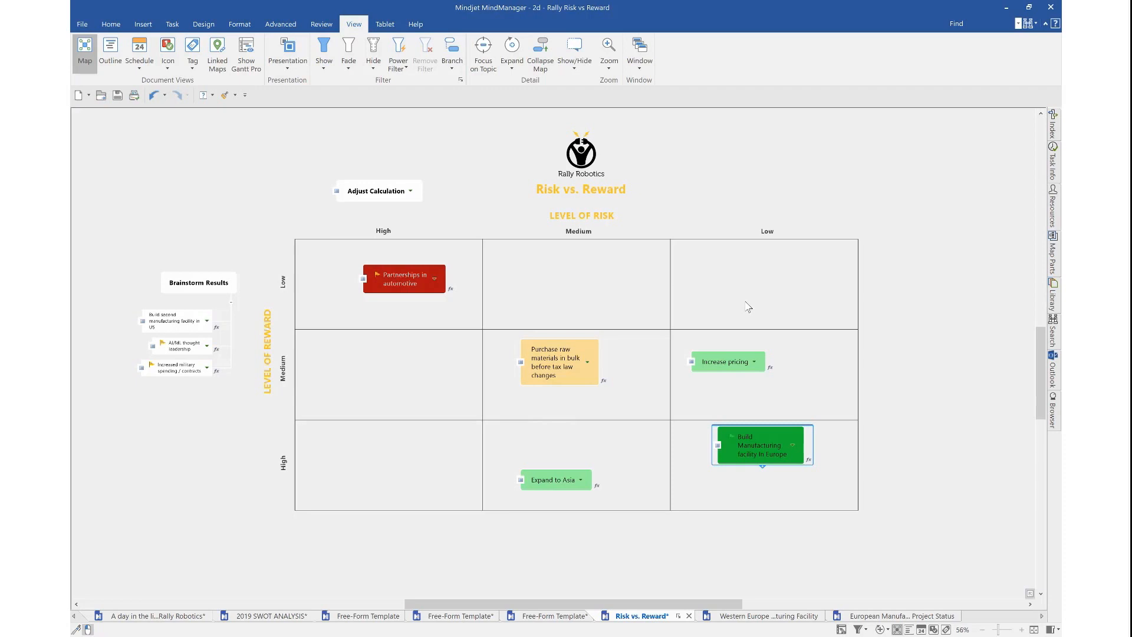
Place "Increased military spending / contracts" at high risk/high reward and "AI/ML thought leadership" at low risk/low reward
drag(177, 369, 384, 465)
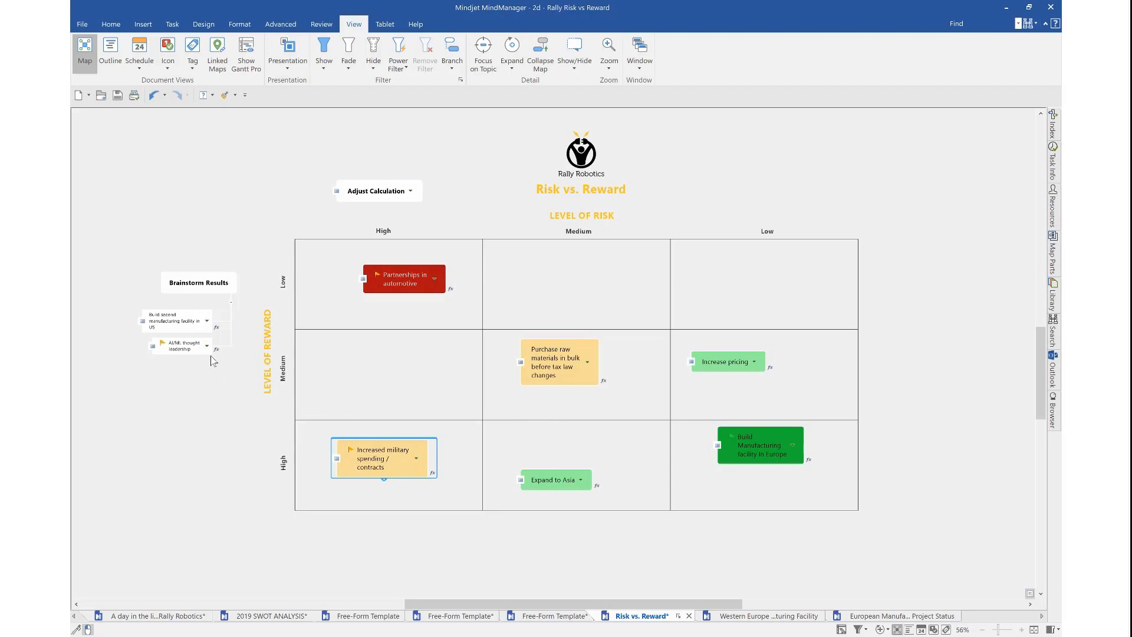
drag(177, 347, 746, 289)
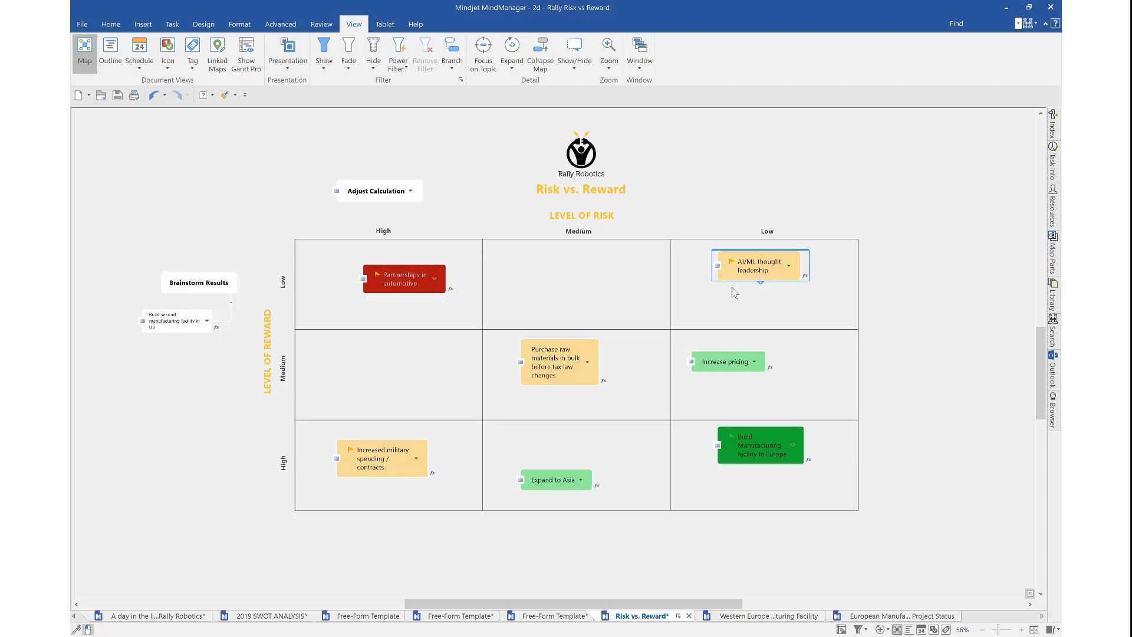
Show the score details of "Build Manufacturing facility in Europe" and move the topic fully into the low-risk, high-reward cell
click(794, 451)
click(794, 448)
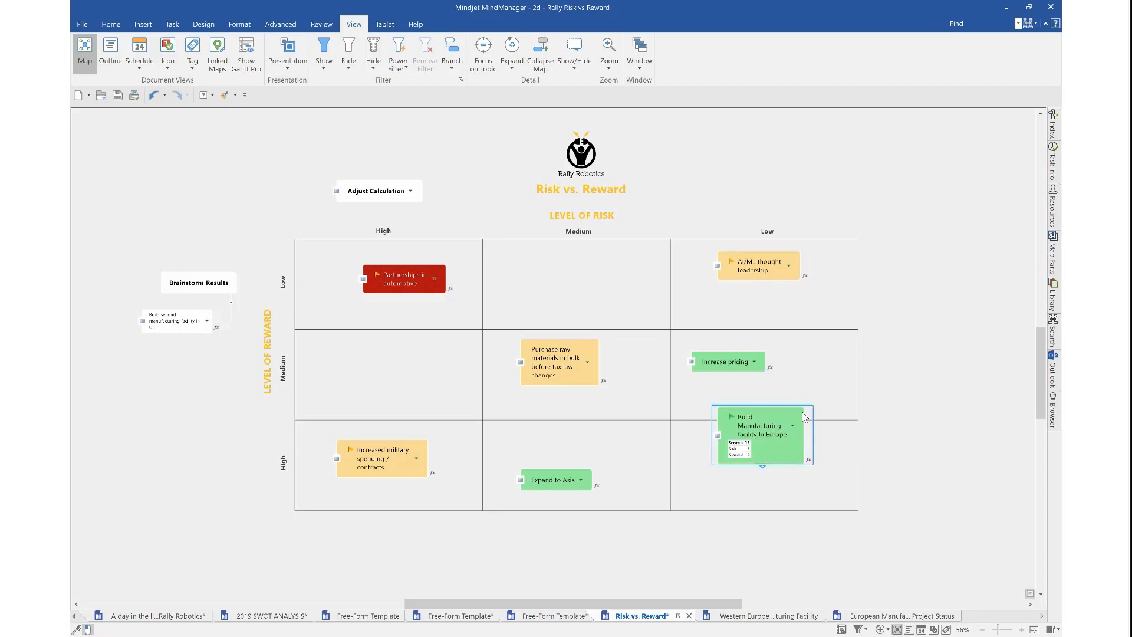
drag(796, 421, 792, 454)
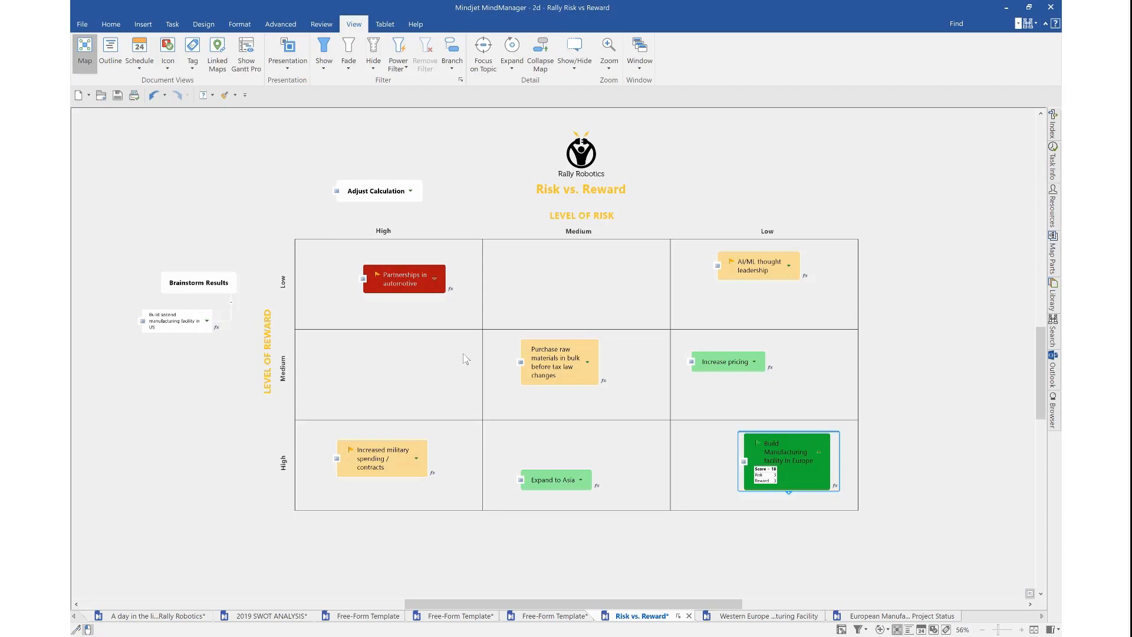
Switch to the Western Europe Manufacturing Facility map and review the task info, duration and effort of task 1.4 "Identify Project Team"
click(761, 620)
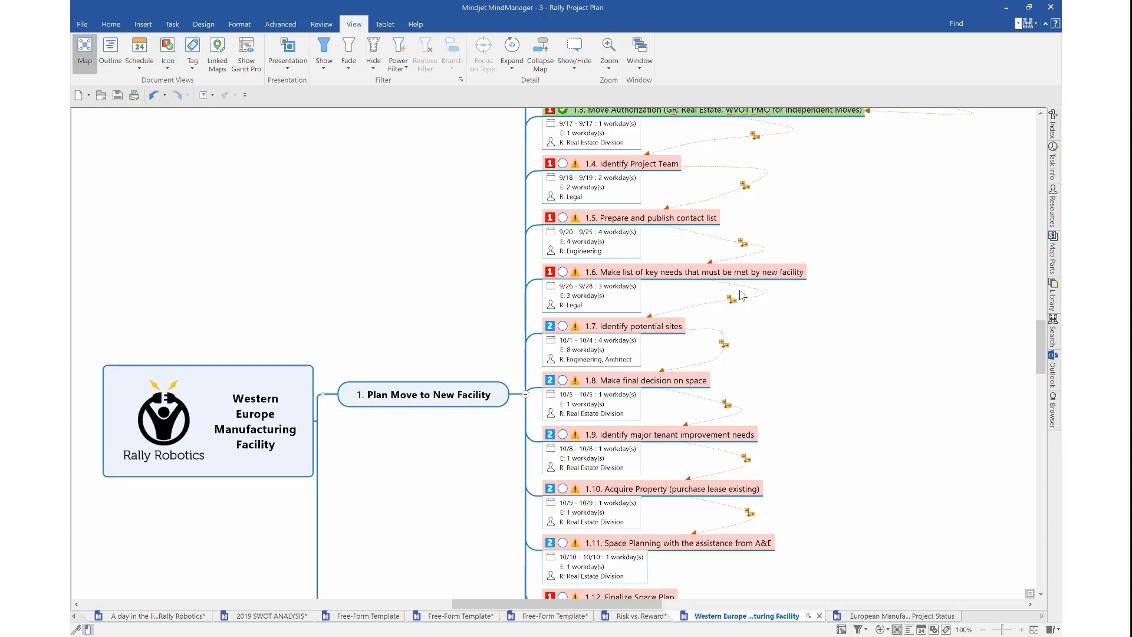
click(1053, 164)
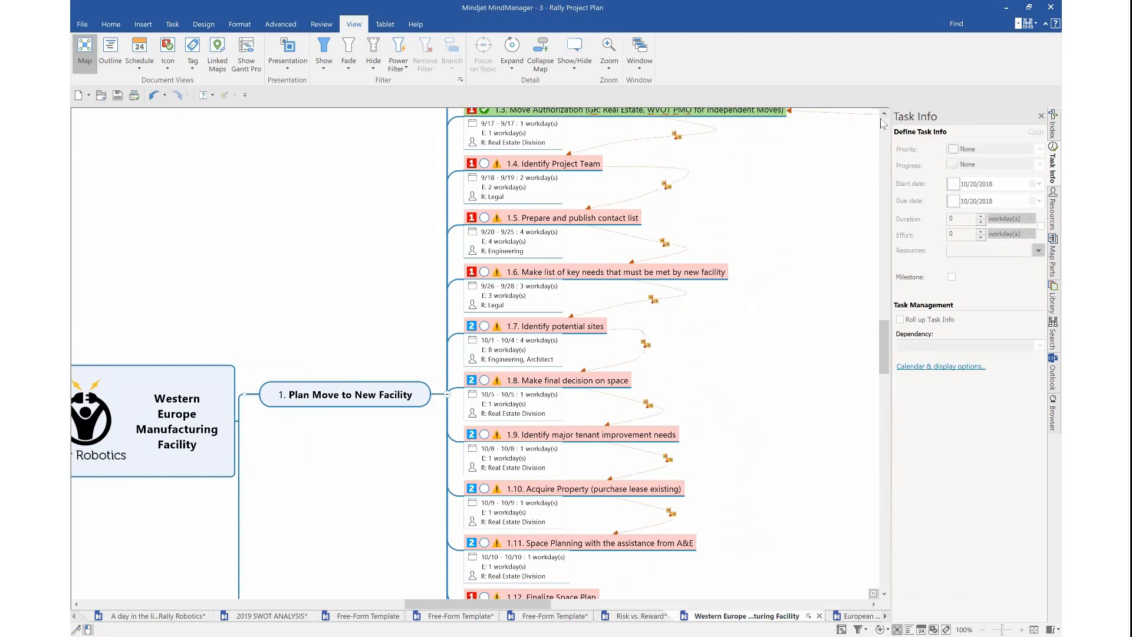
click(519, 177)
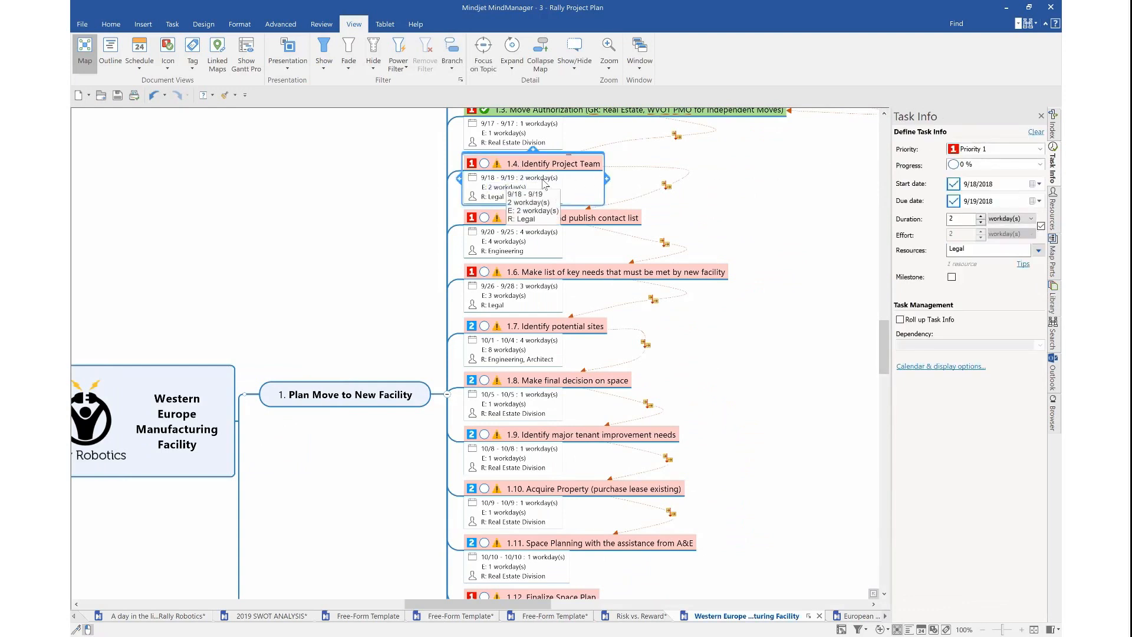
click(536, 178)
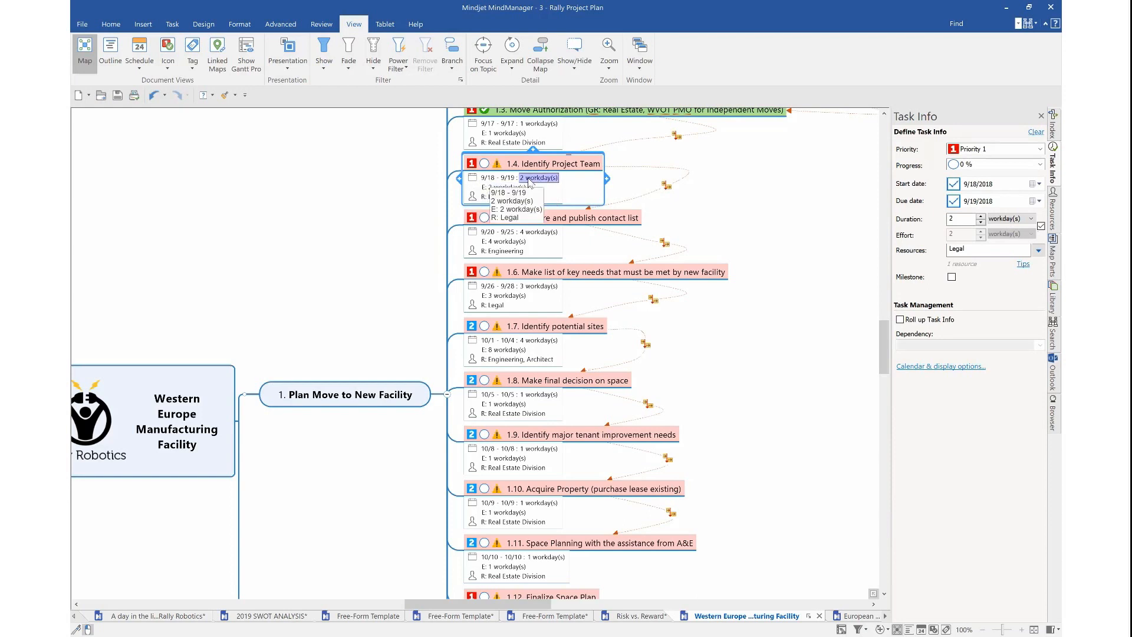
click(512, 187)
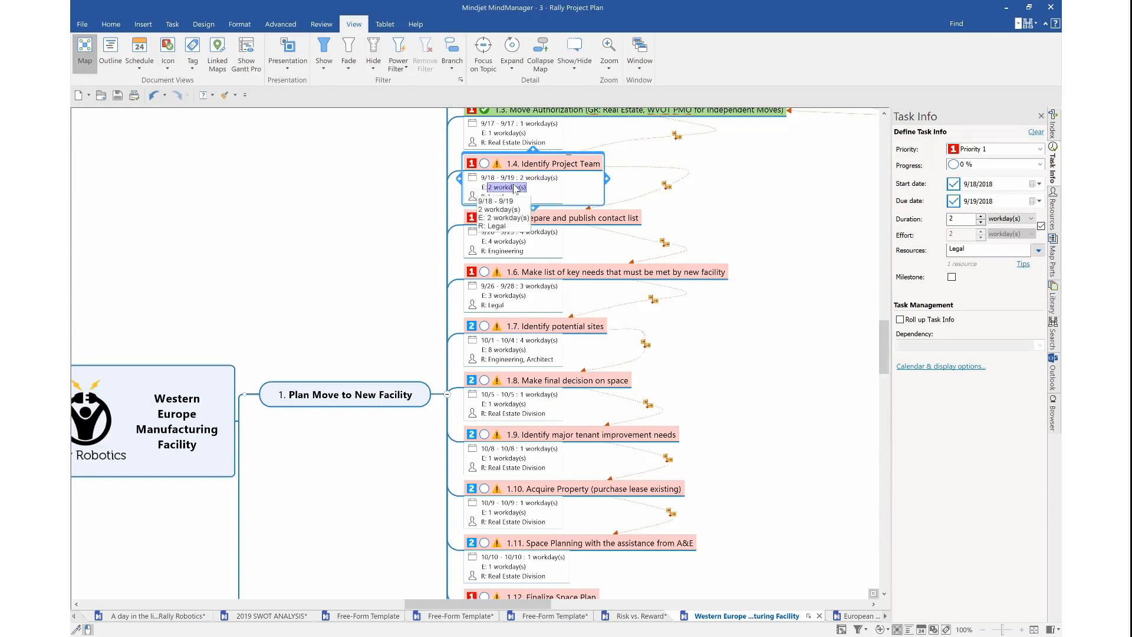
Add Architect from the map resources as a second resource on task 1.4 "Identify Project Team"
click(979, 250)
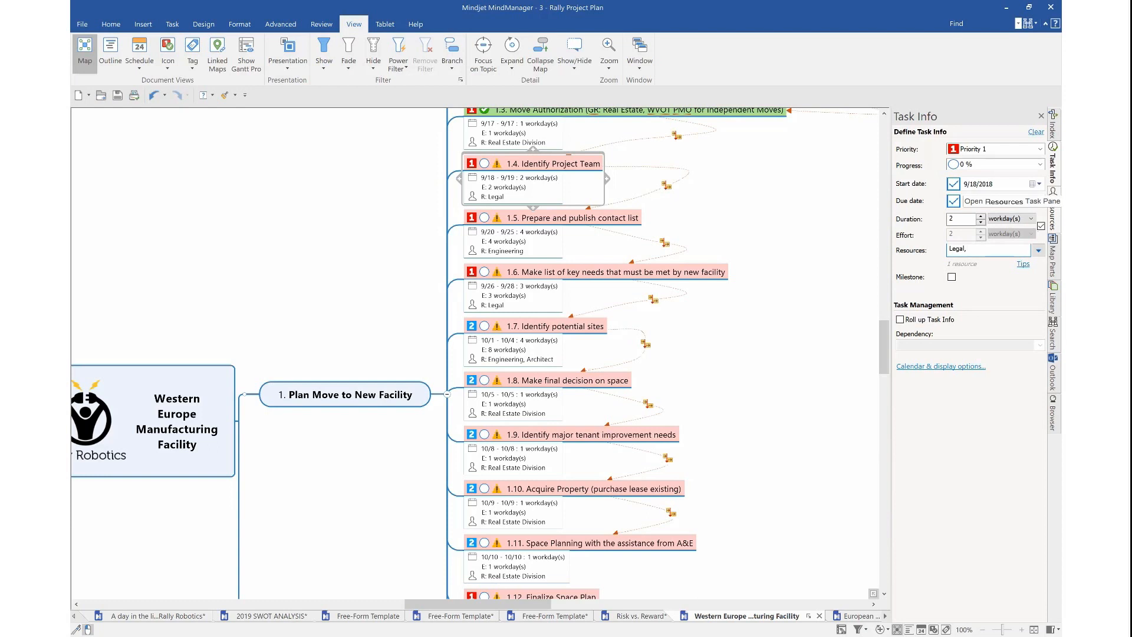
click(1039, 251)
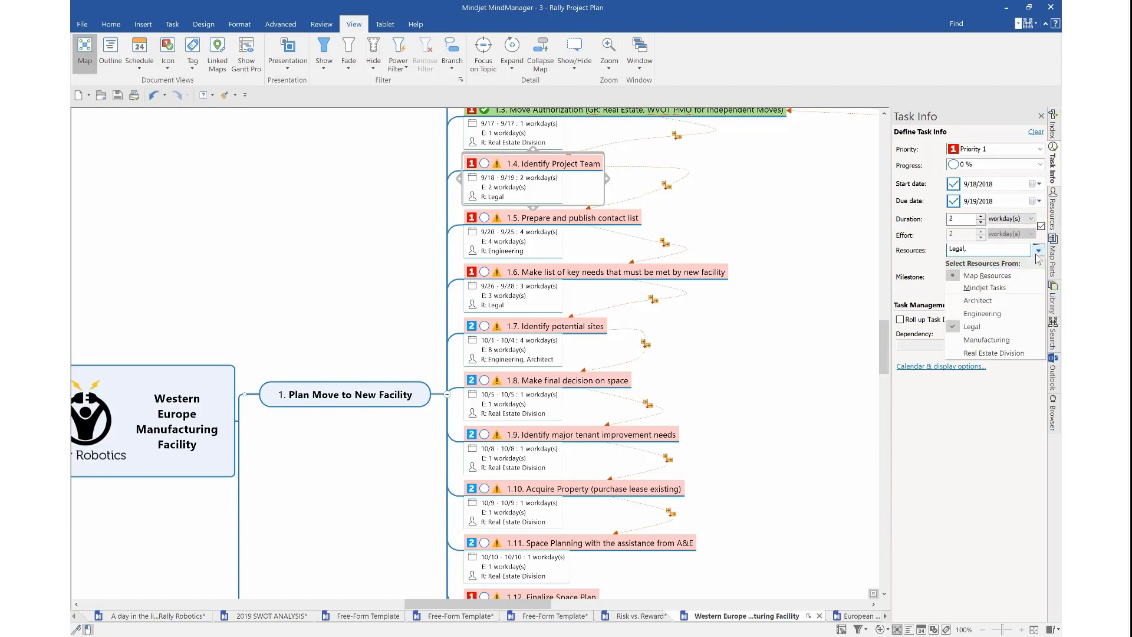
click(1000, 302)
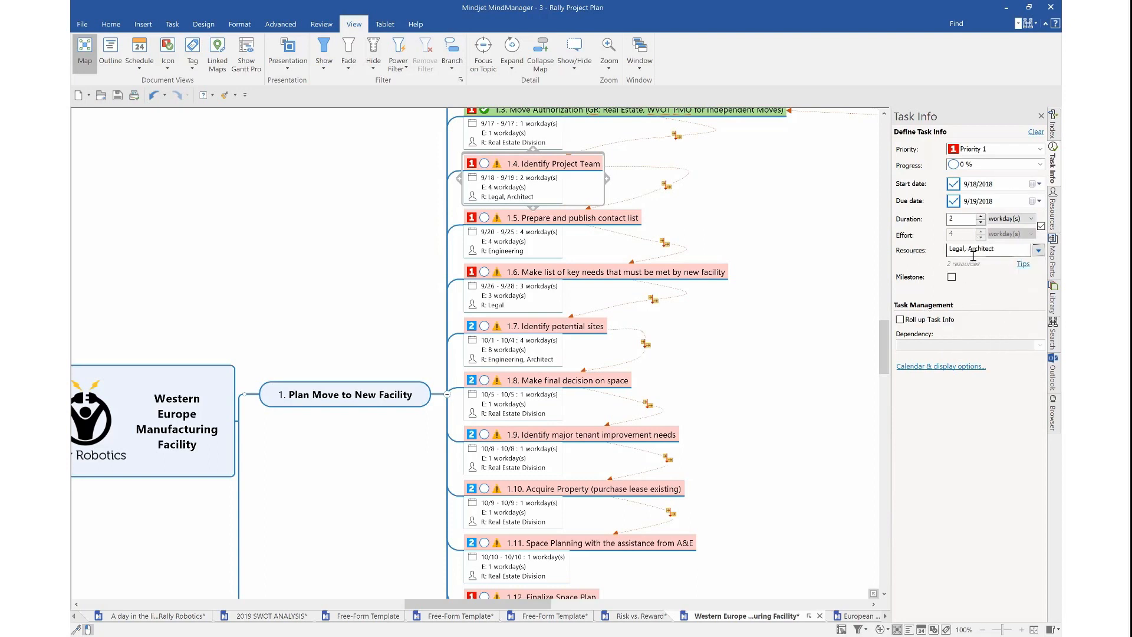
click(768, 176)
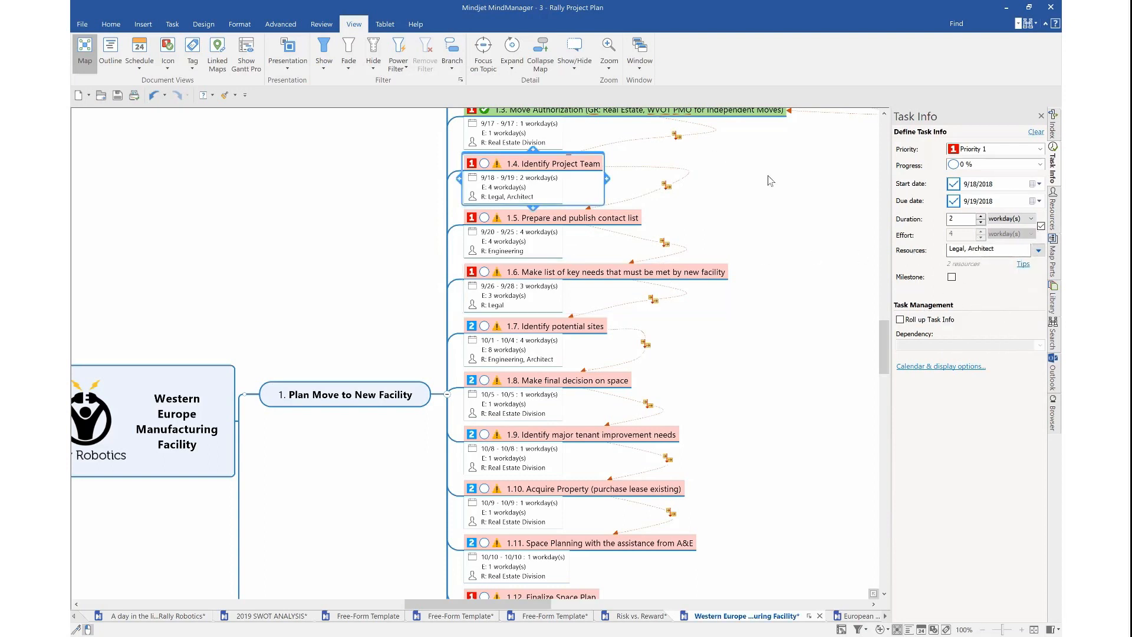
Review the duration and effort of task 1.4 and set the Architect's load on it to 50%
double_click(548, 178)
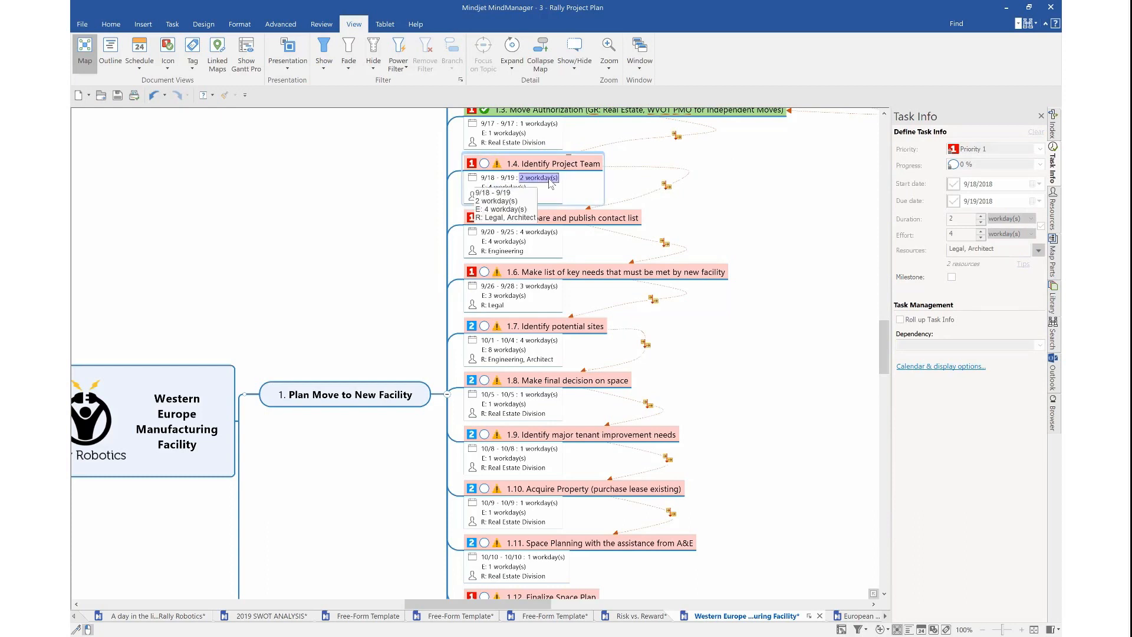
double_click(518, 197)
double_click(554, 178)
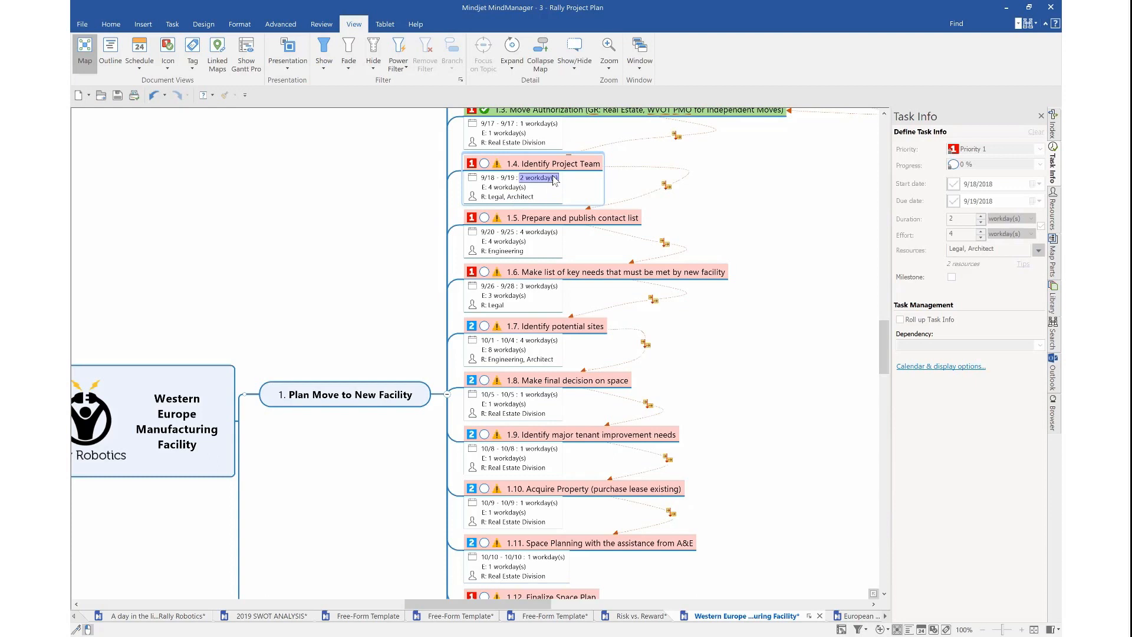
double_click(501, 188)
right_click(523, 200)
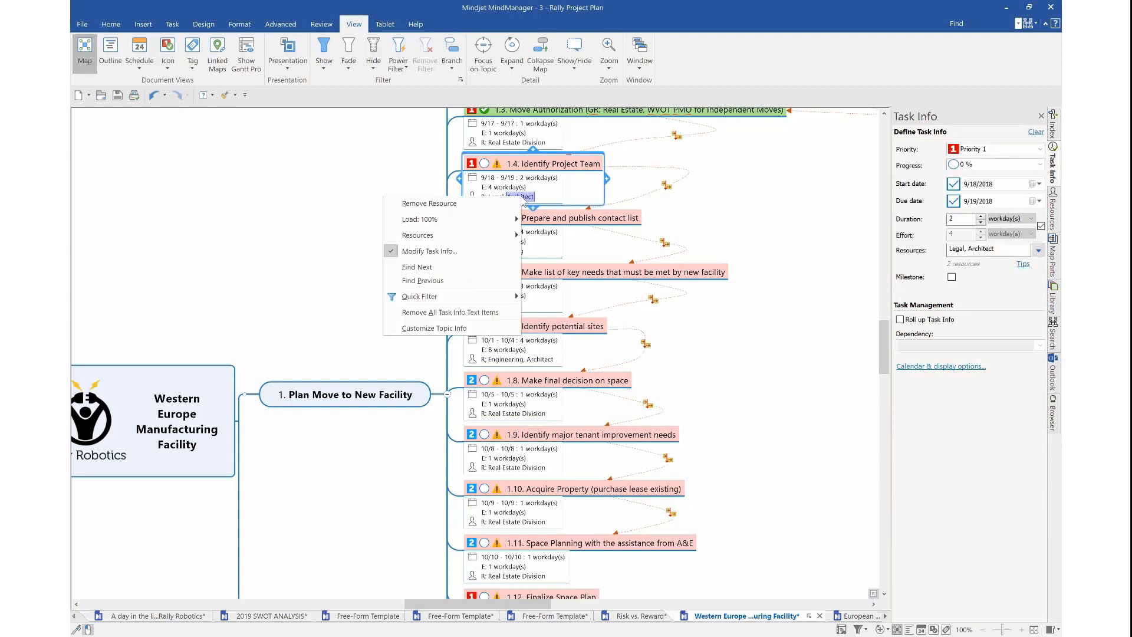
mouse_move(493, 224)
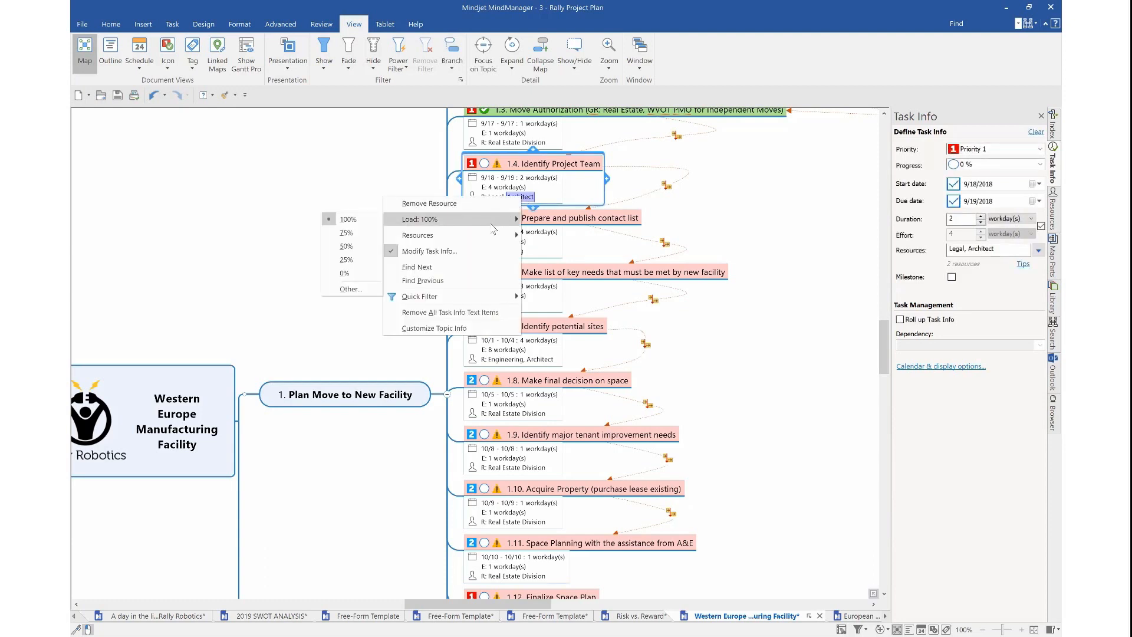
click(348, 247)
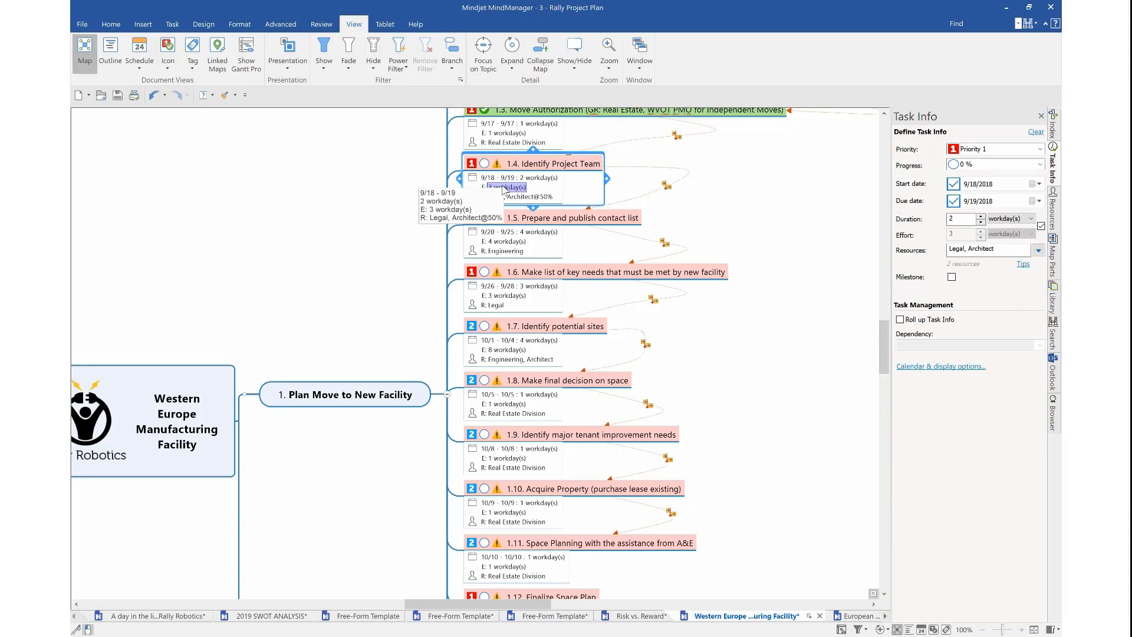
Show the plan in an enlarged Gantt chart and add Architect as a second resource on task 1.6, saving the resource
click(841, 629)
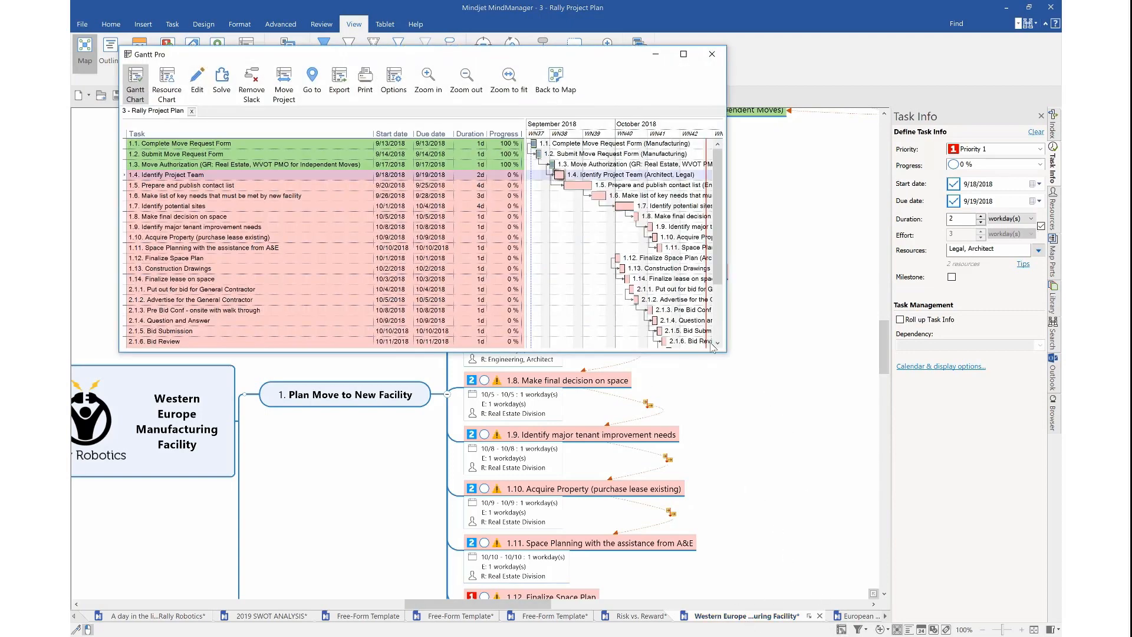
drag(725, 352, 976, 623)
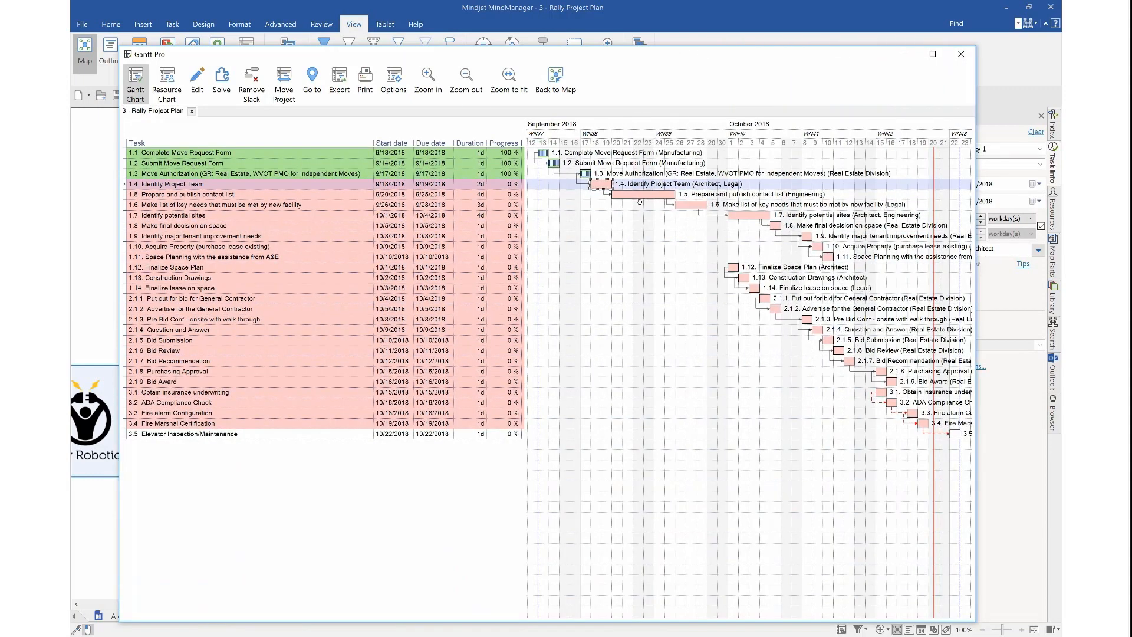
double_click(687, 207)
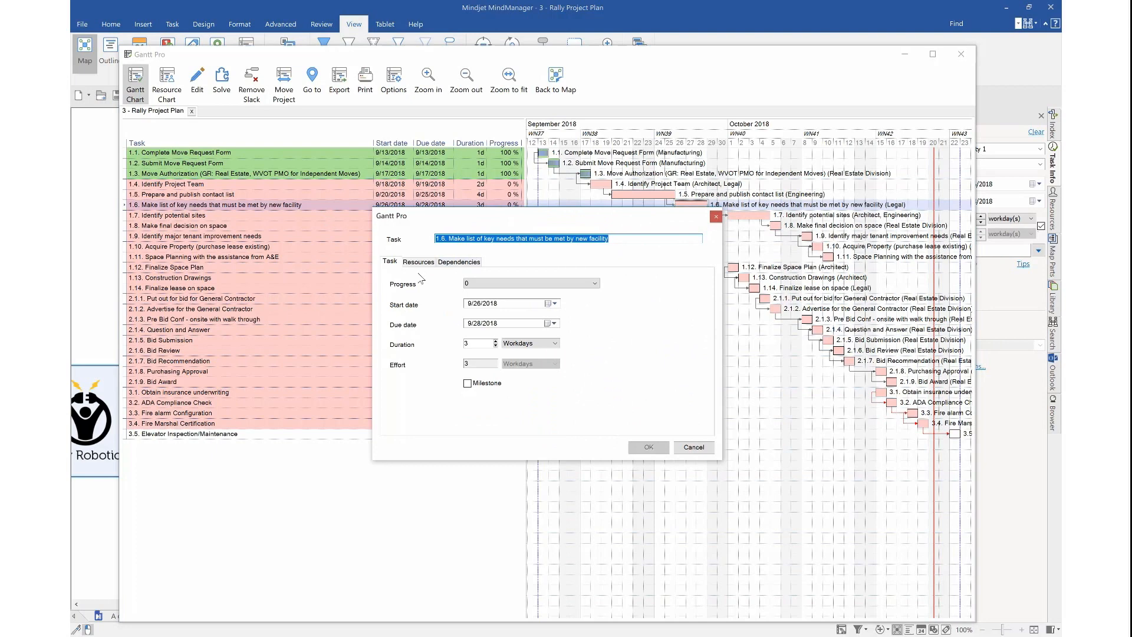
click(427, 267)
click(435, 305)
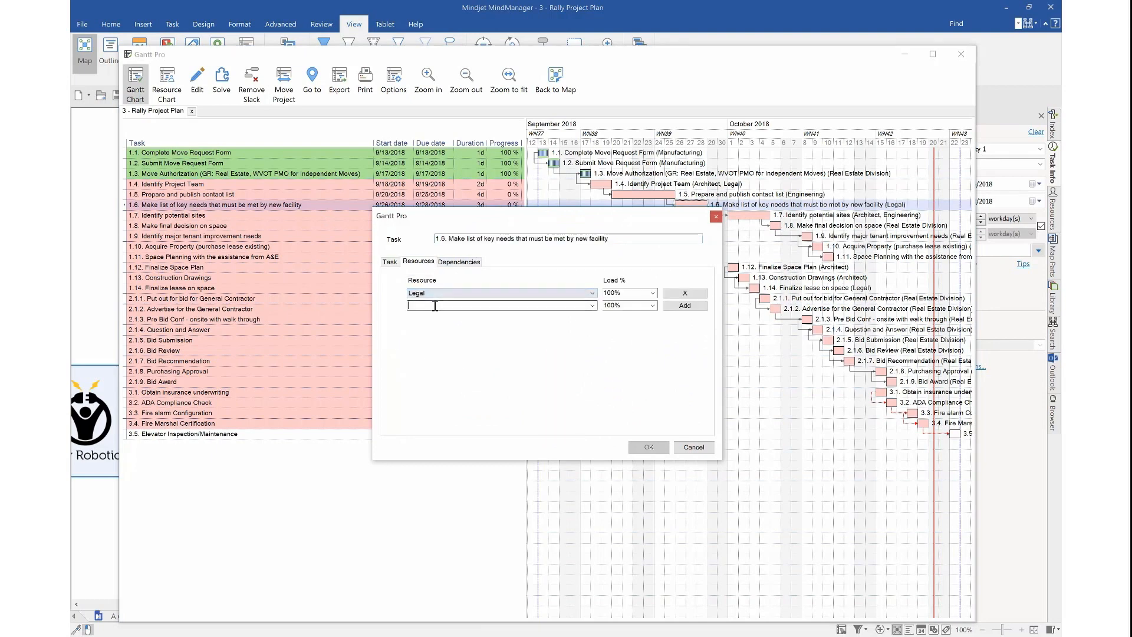
click(593, 306)
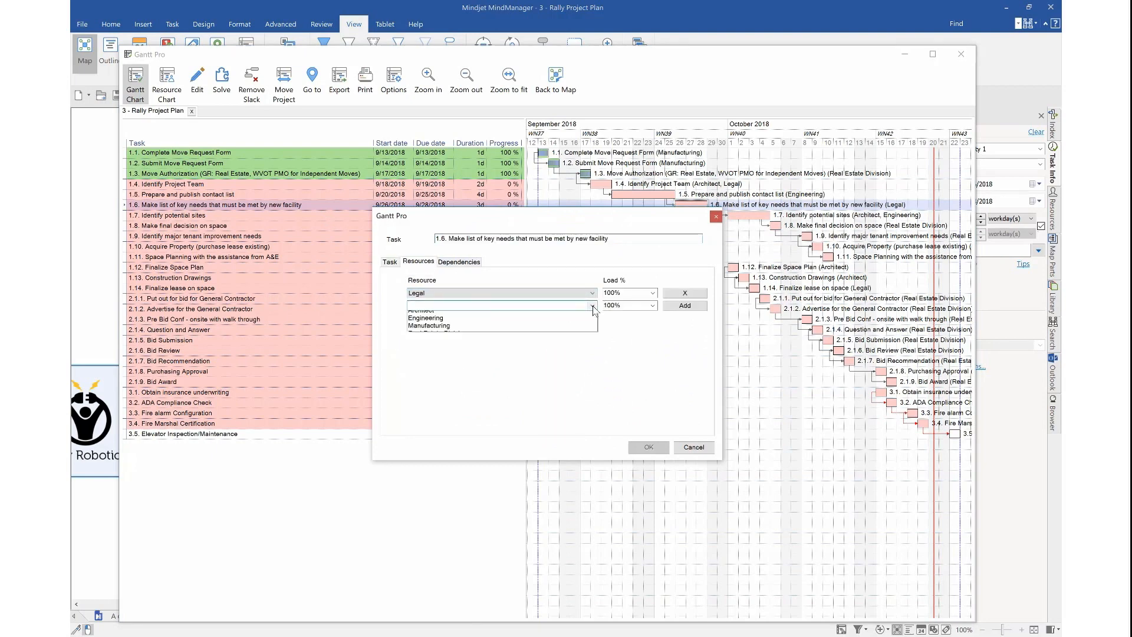
click(554, 315)
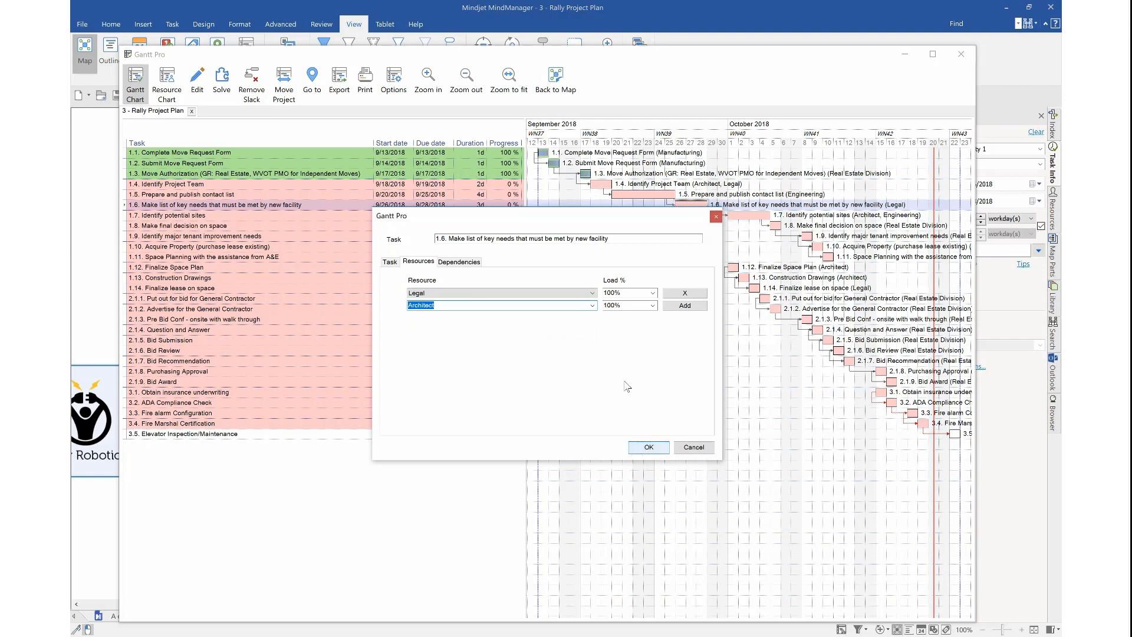
click(390, 262)
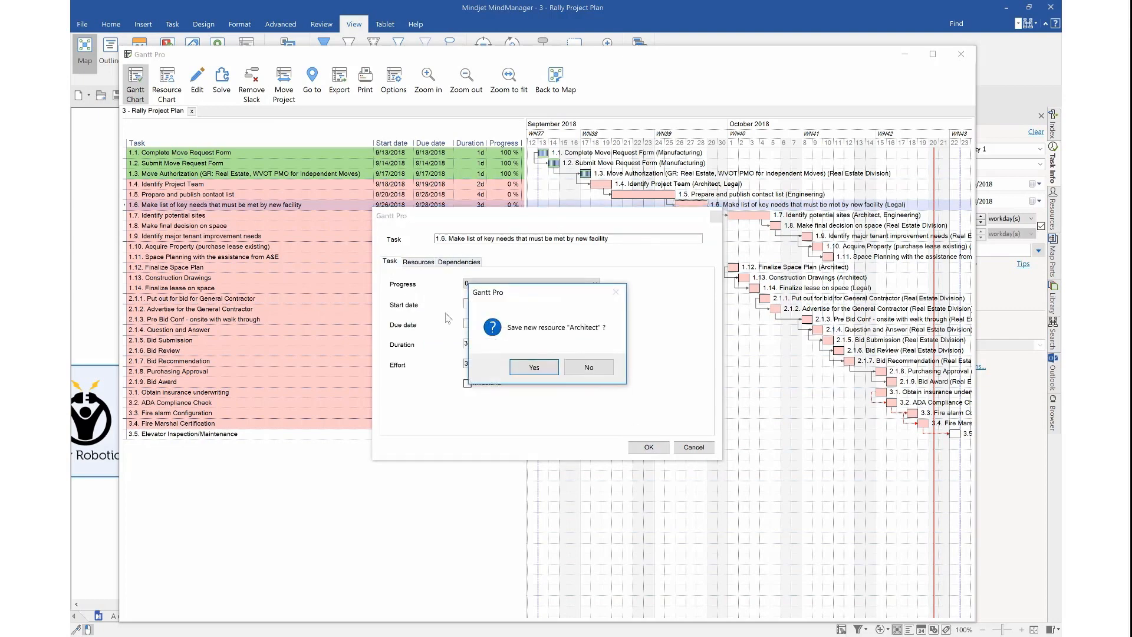
click(538, 367)
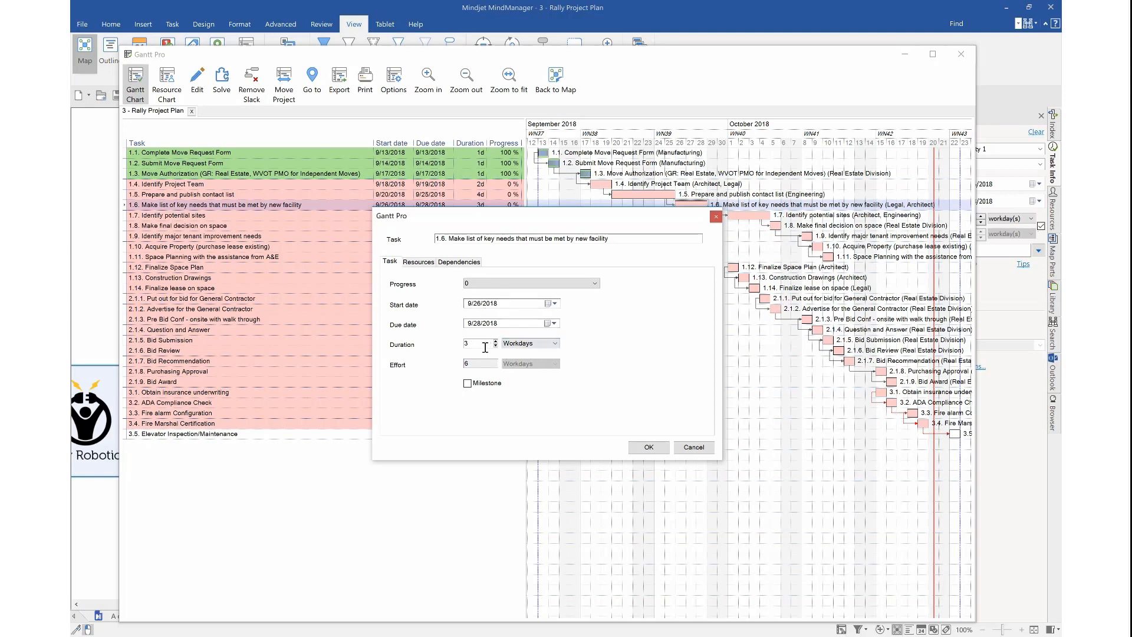
drag(488, 364, 459, 364)
click(716, 217)
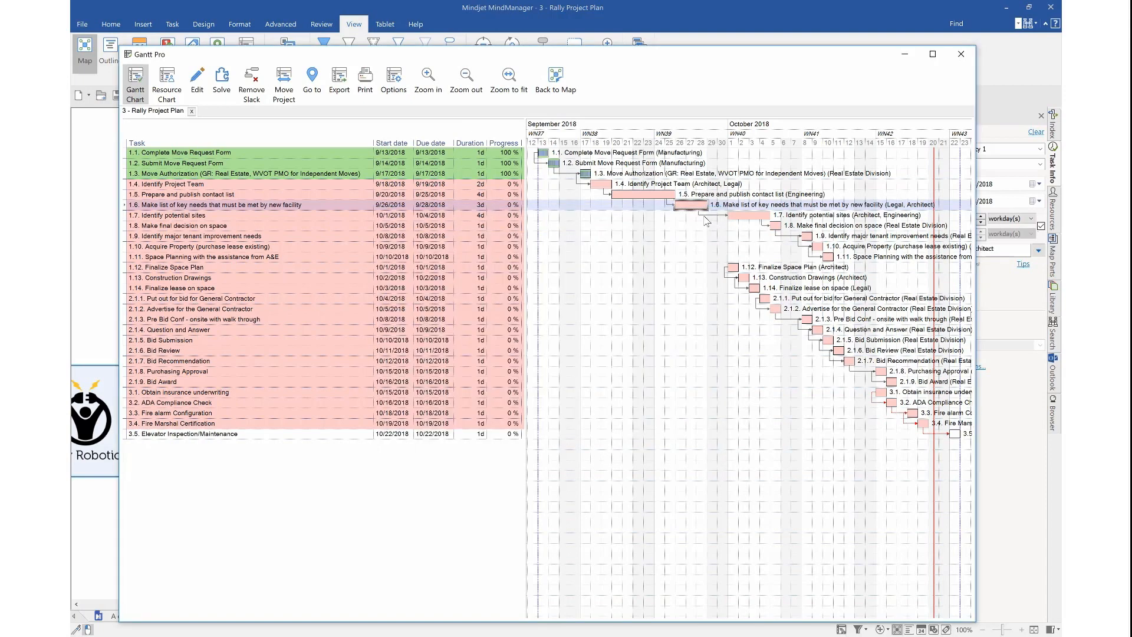
Show which task types can be inserted at task 1.7 "Identify potential sites" in the Gantt chart, and close the chart
right_click(745, 216)
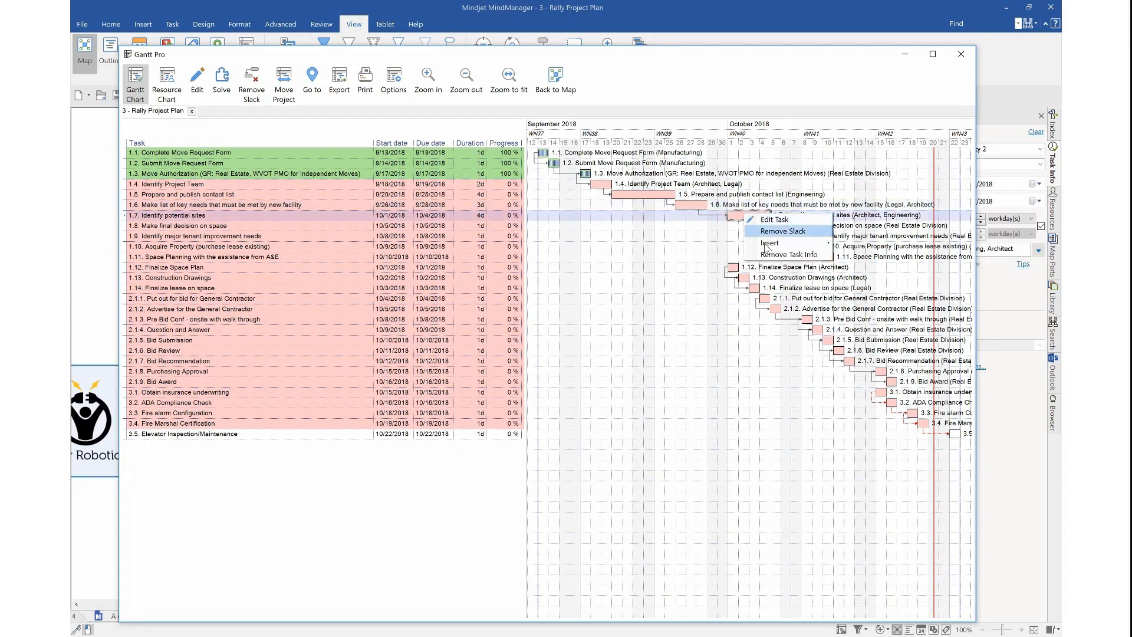
mouse_move(768, 248)
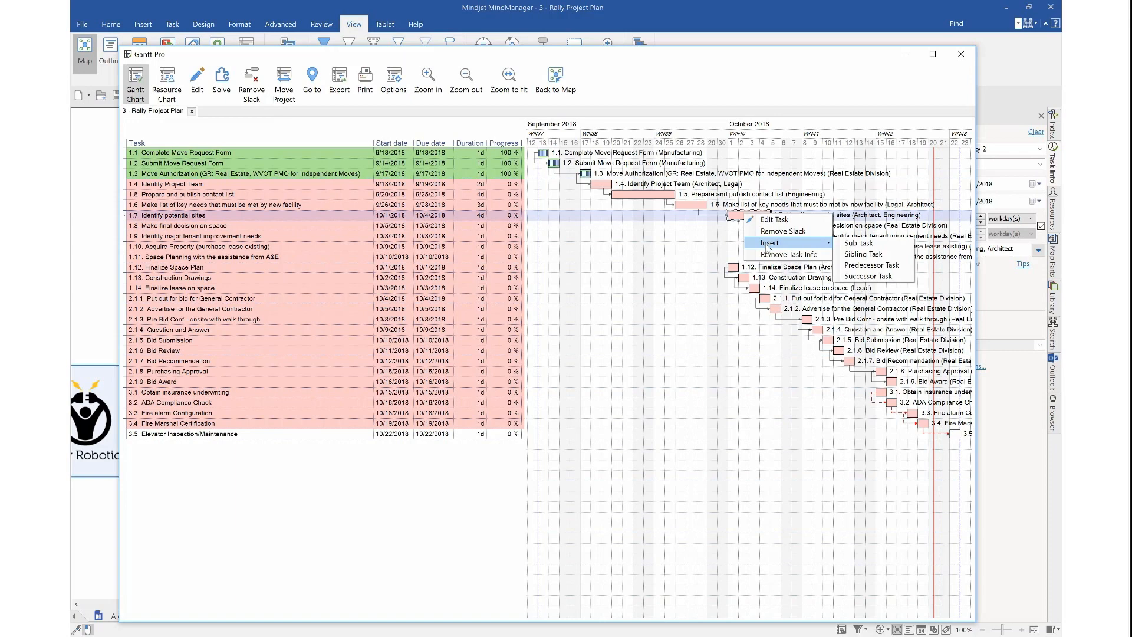
right_click(732, 216)
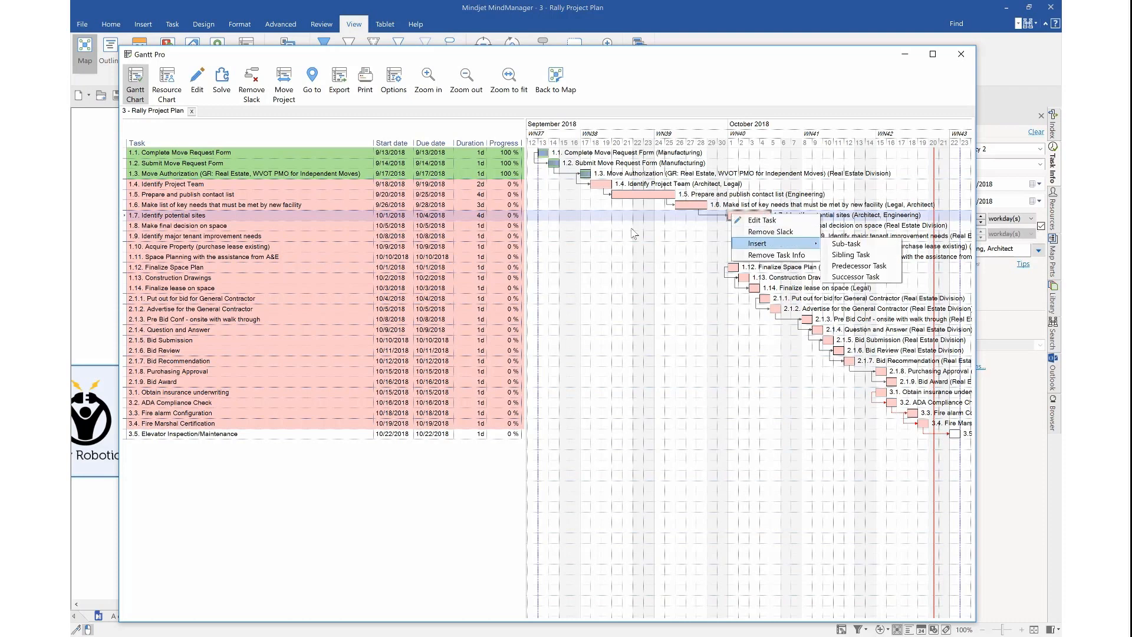
click(963, 55)
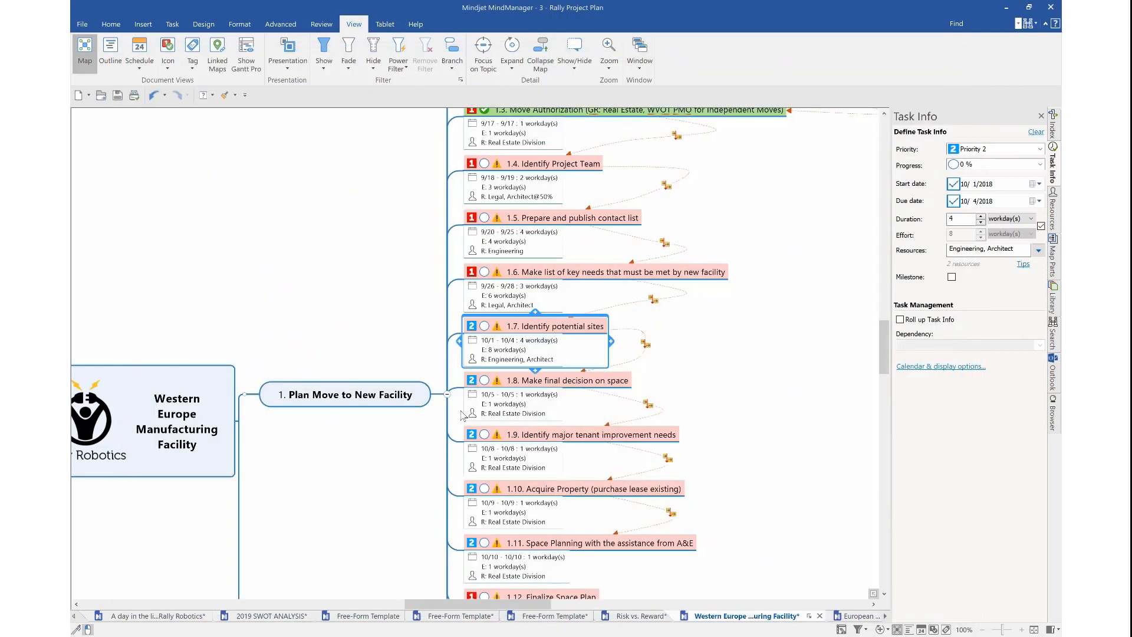
Collapse the "Plan Move to New Facility" branch and switch to the European Manufacturing Facility Project Status map
click(448, 393)
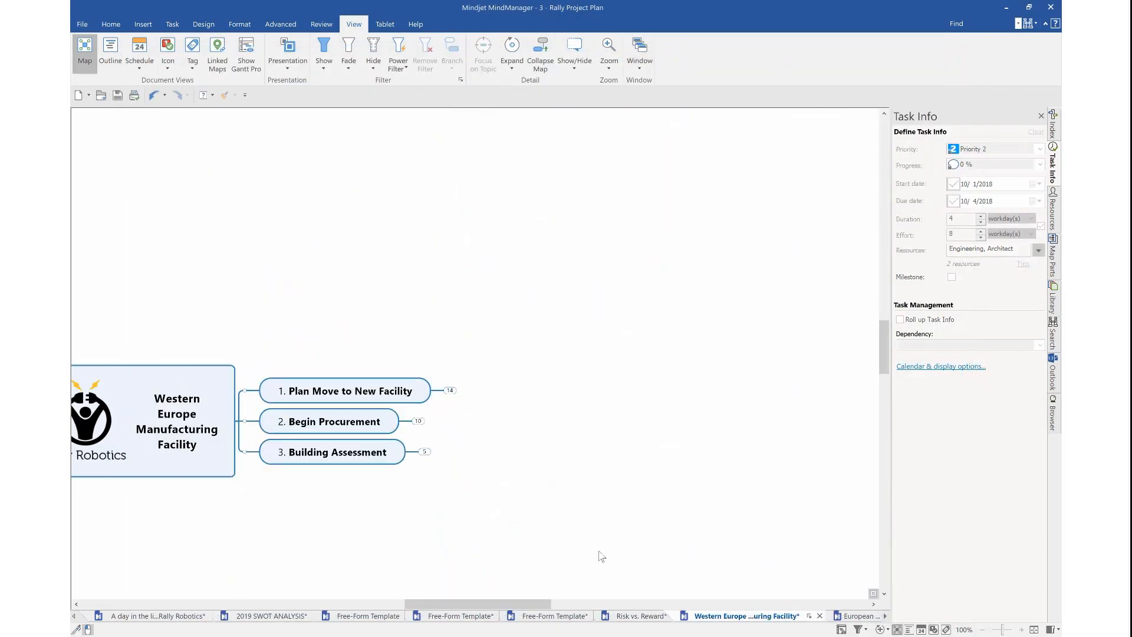
click(858, 616)
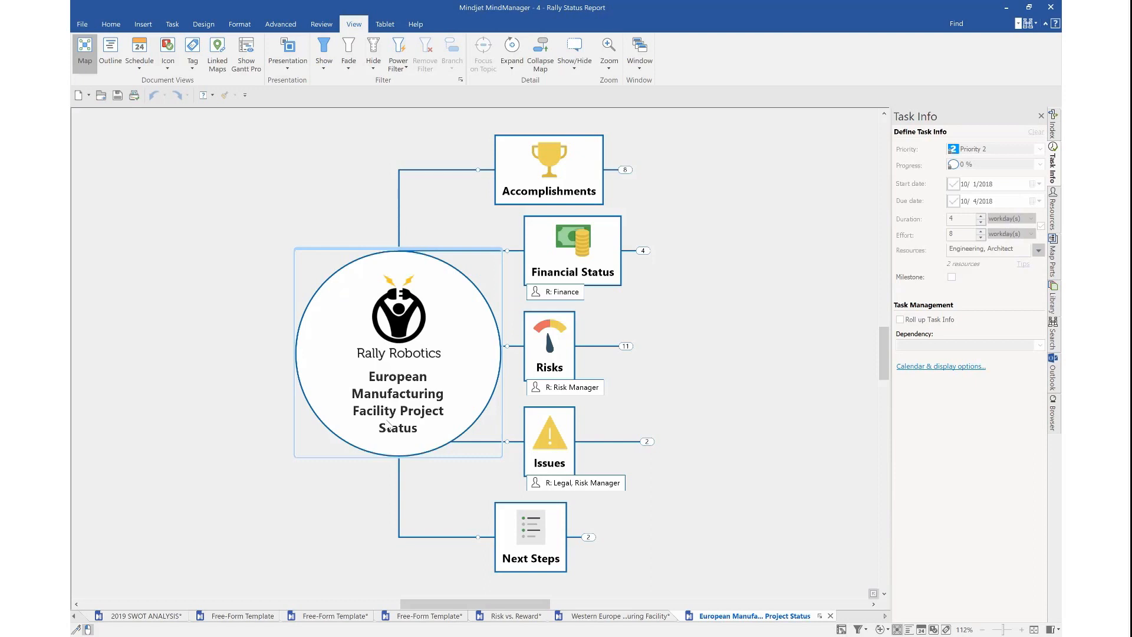
click(317, 233)
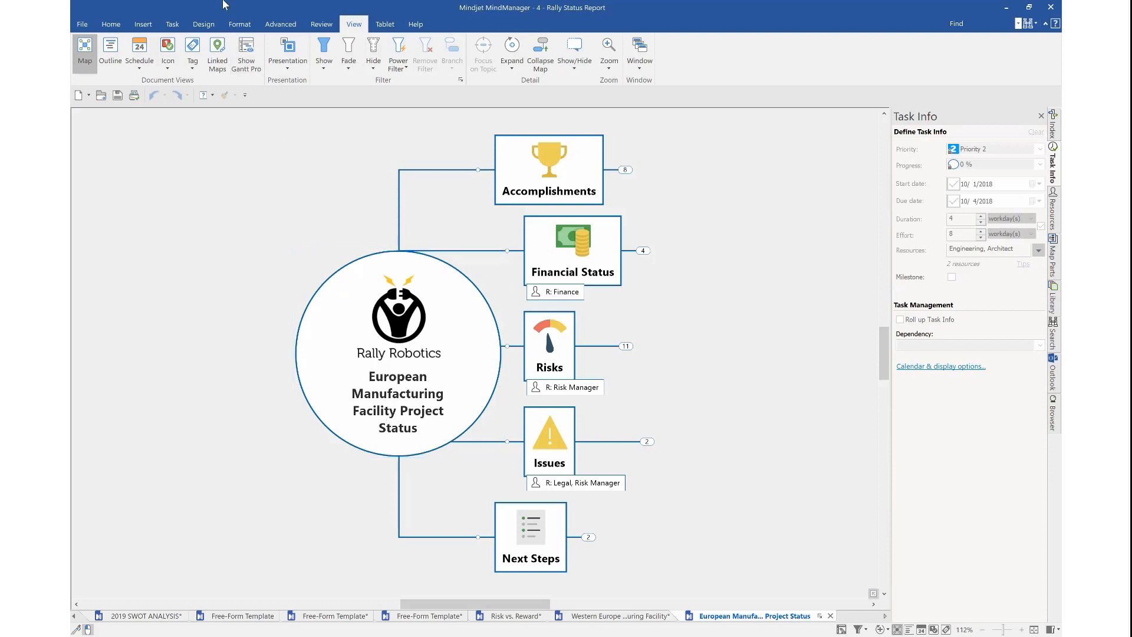
Examine the formatting and map design options offered for the central topic and the Accomplishments topic
click(111, 24)
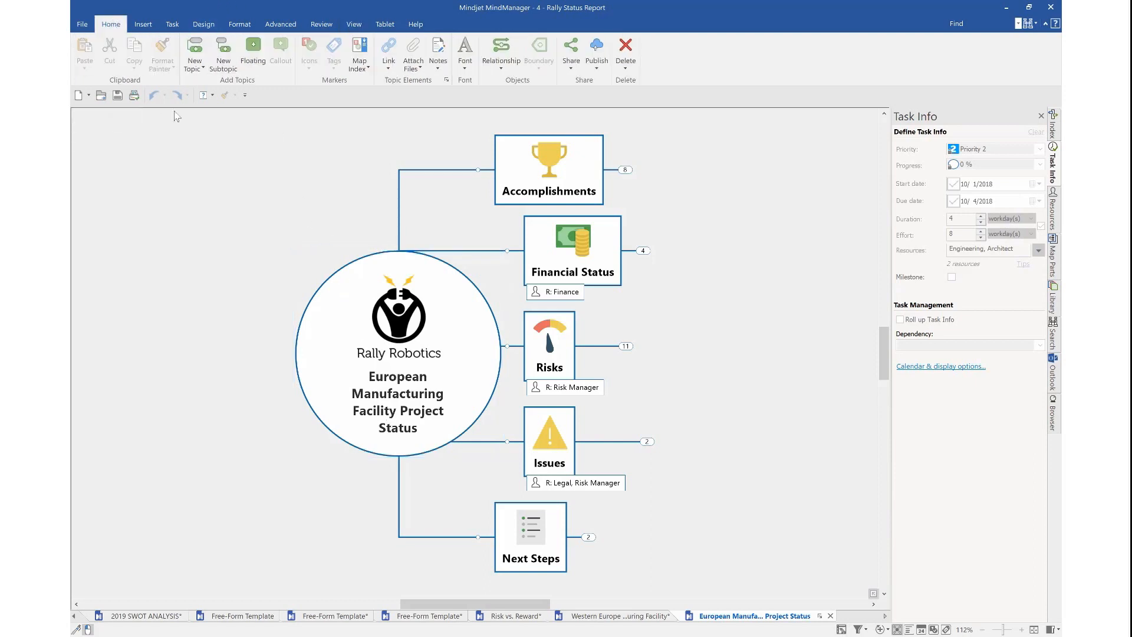
click(414, 317)
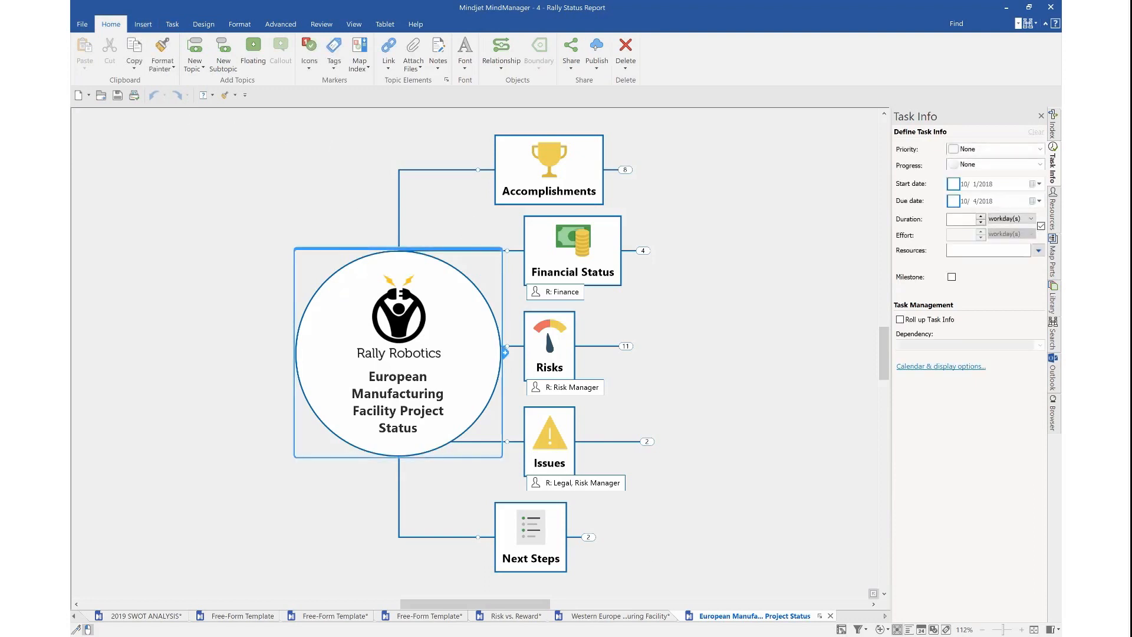
click(212, 27)
click(237, 27)
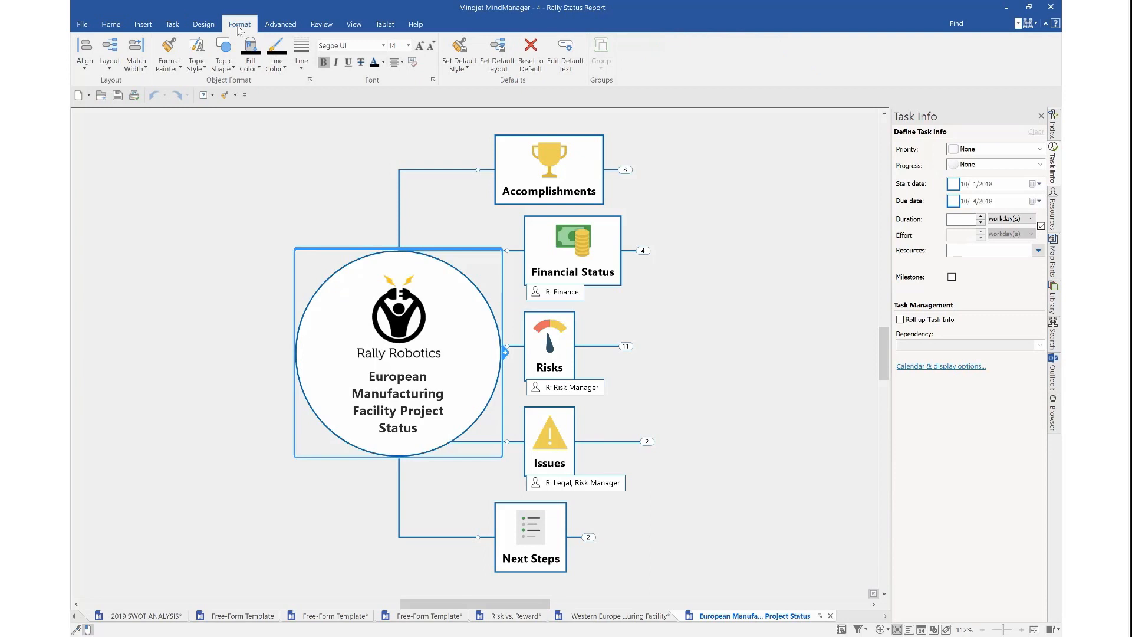
click(208, 27)
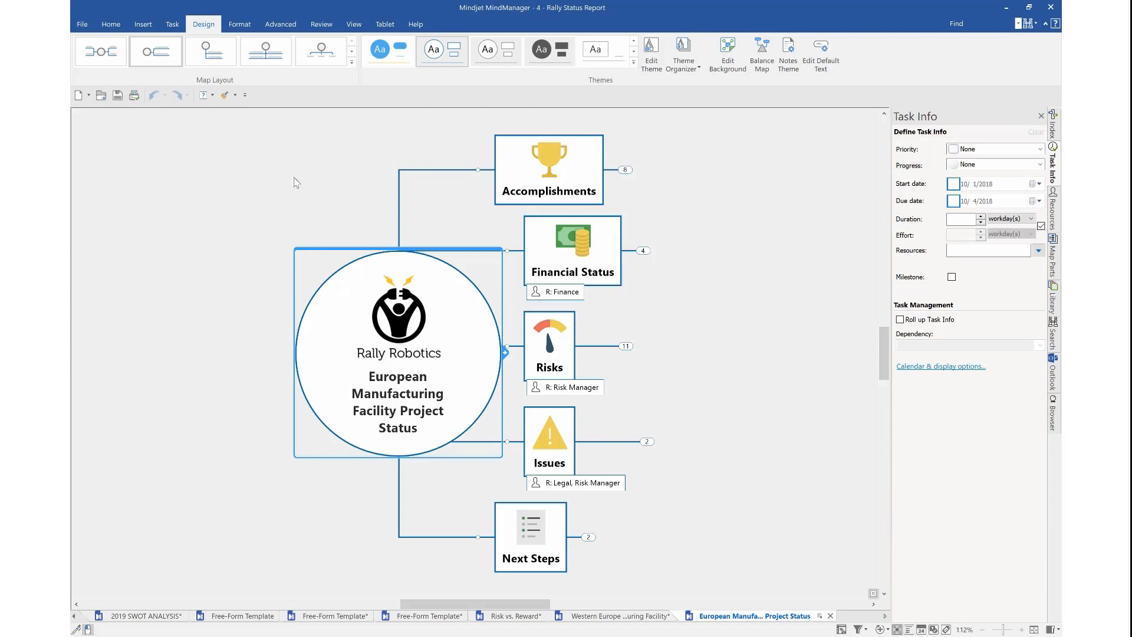
click(243, 24)
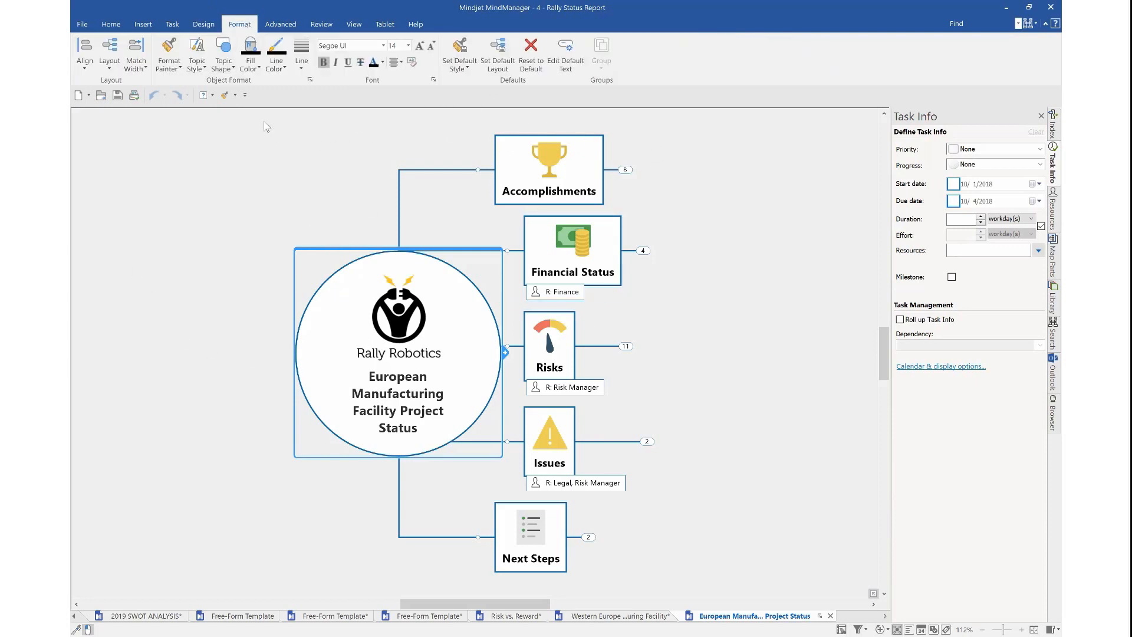
click(542, 158)
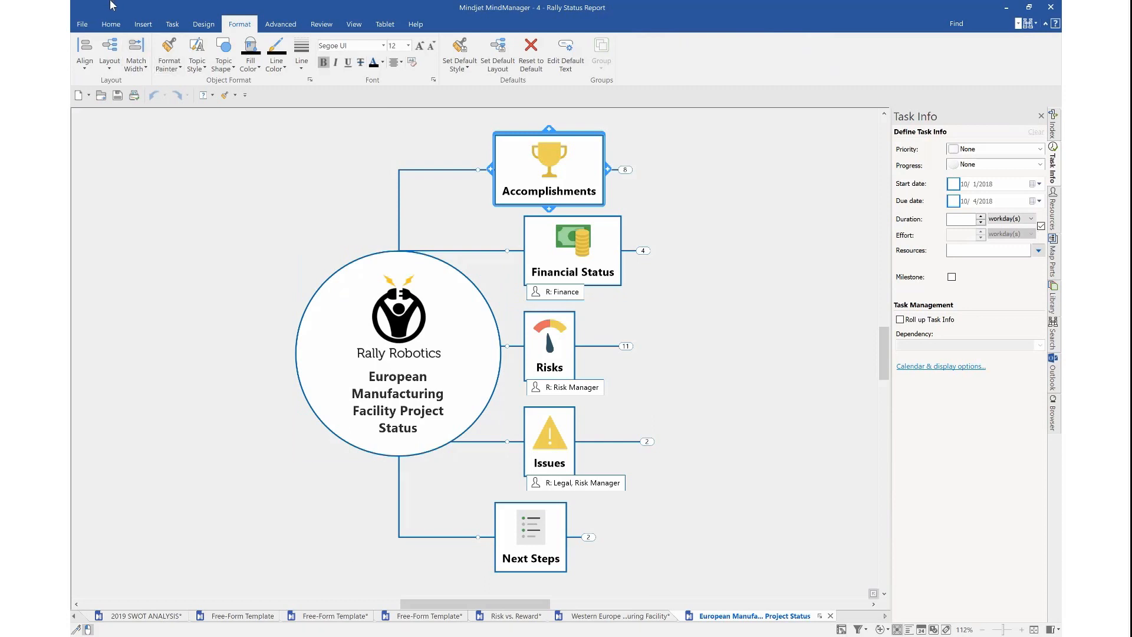
click(205, 25)
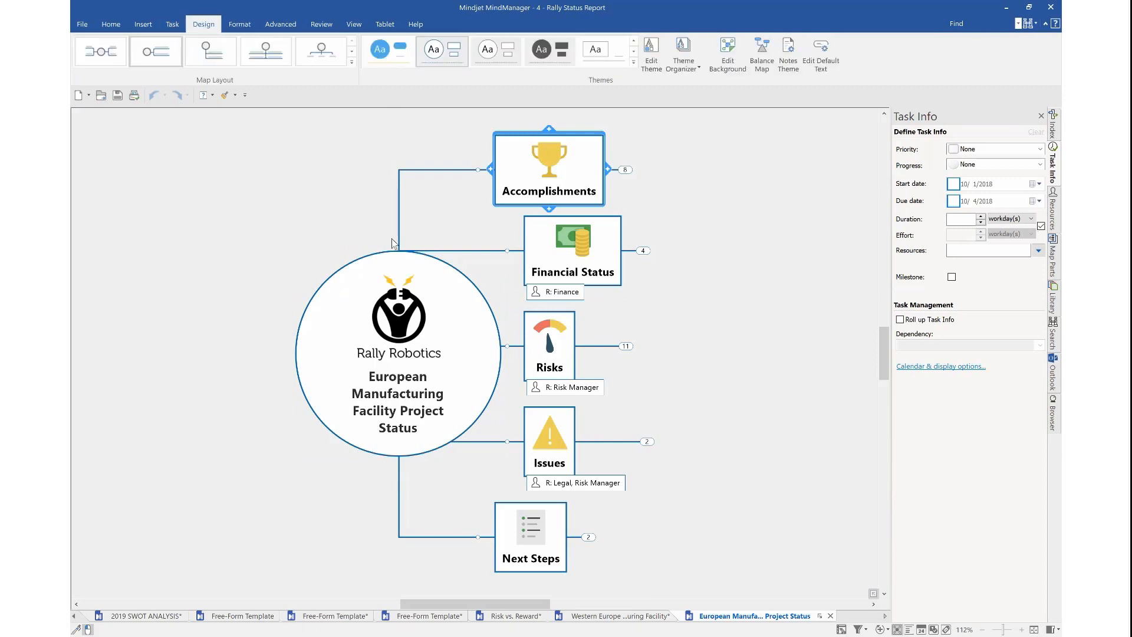
click(454, 416)
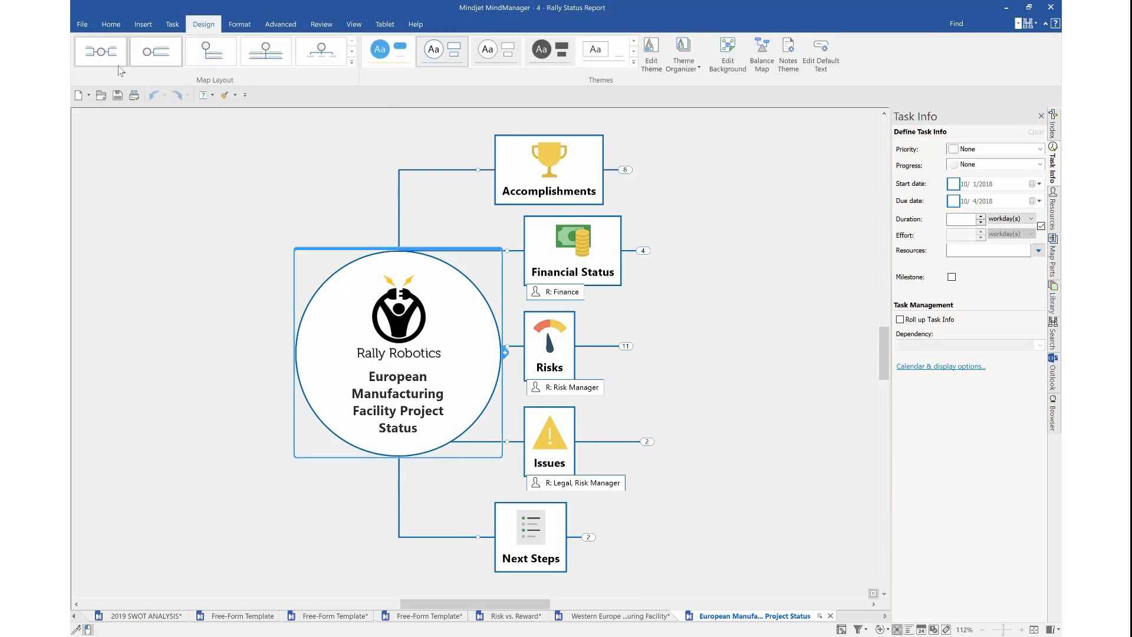
click(274, 151)
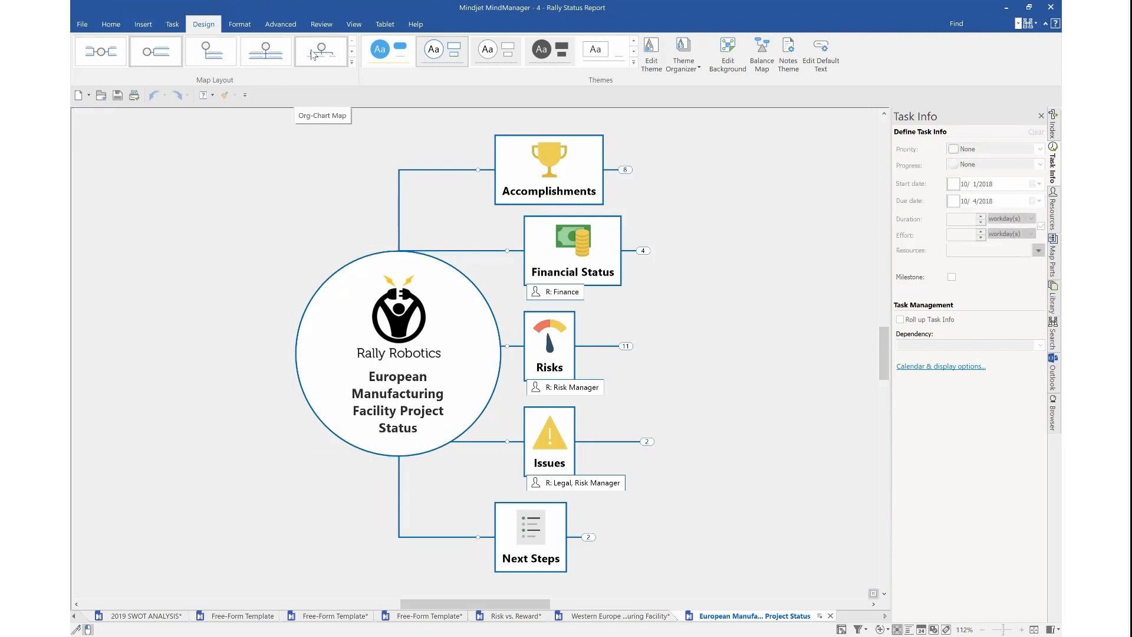
Try the two-sided, tree, split tree and org-chart layouts on the map, and restore the right-sided layout
click(123, 51)
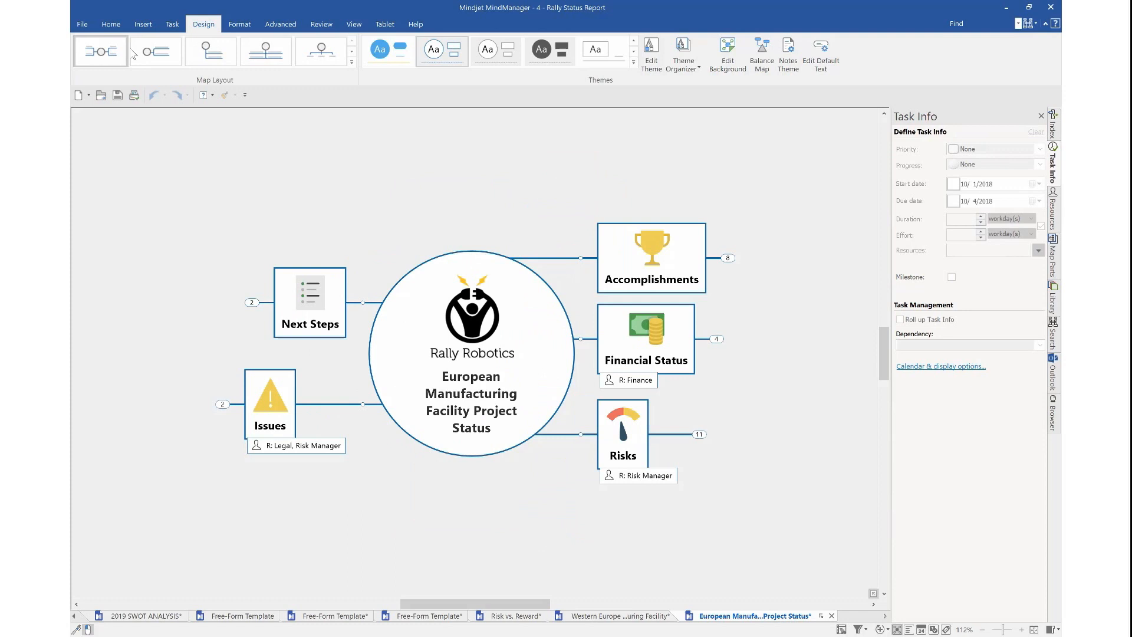
click(156, 51)
click(210, 52)
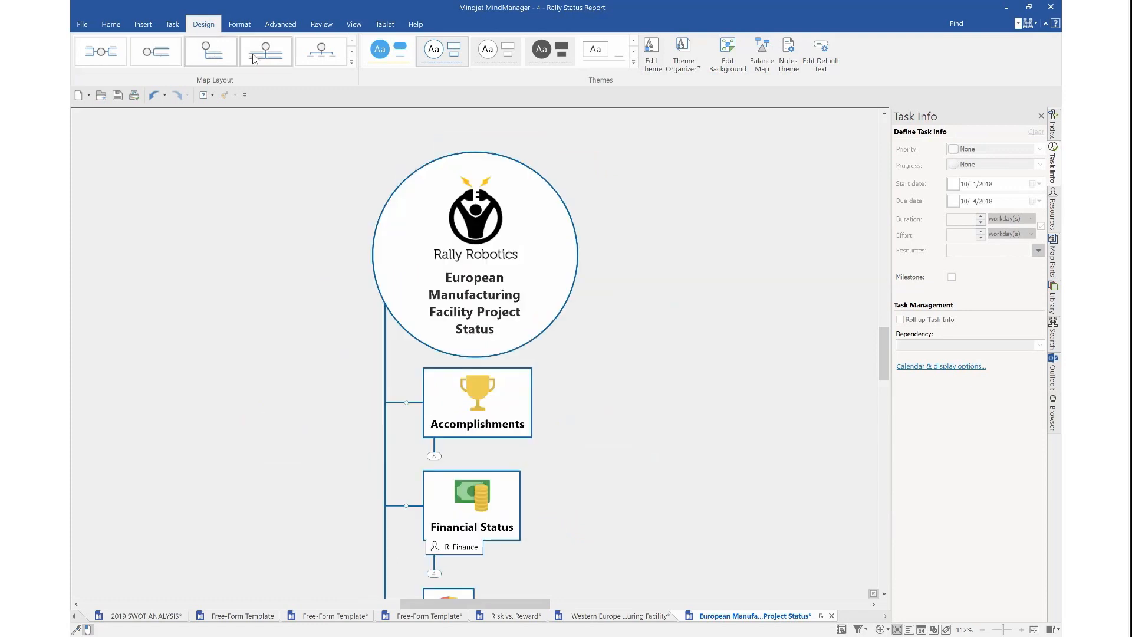
click(257, 56)
click(321, 52)
click(352, 62)
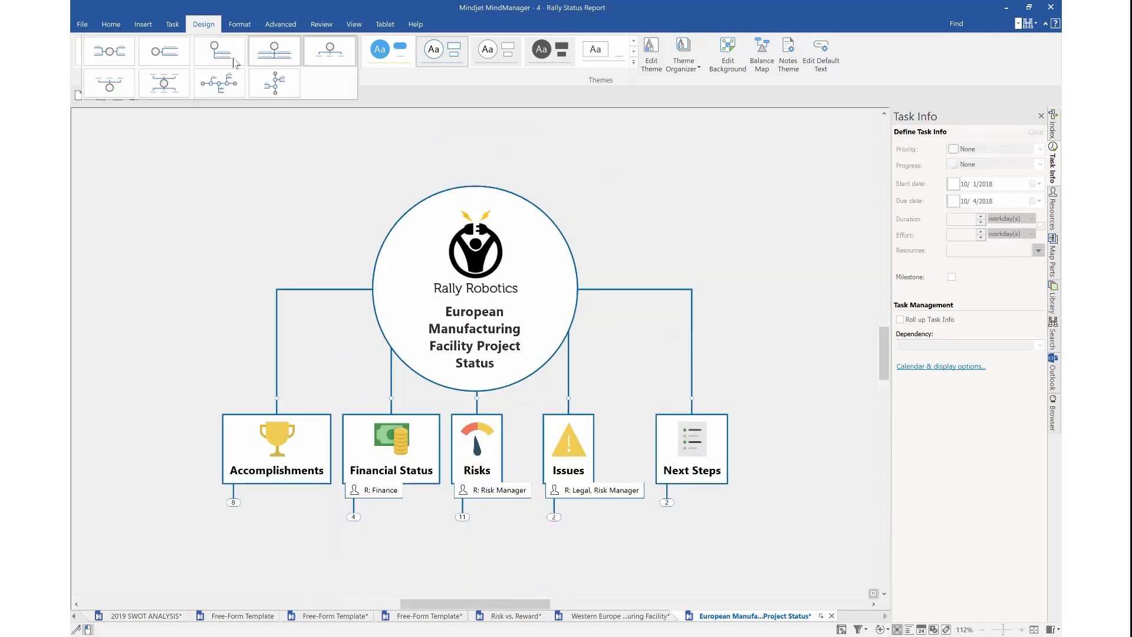
click(109, 85)
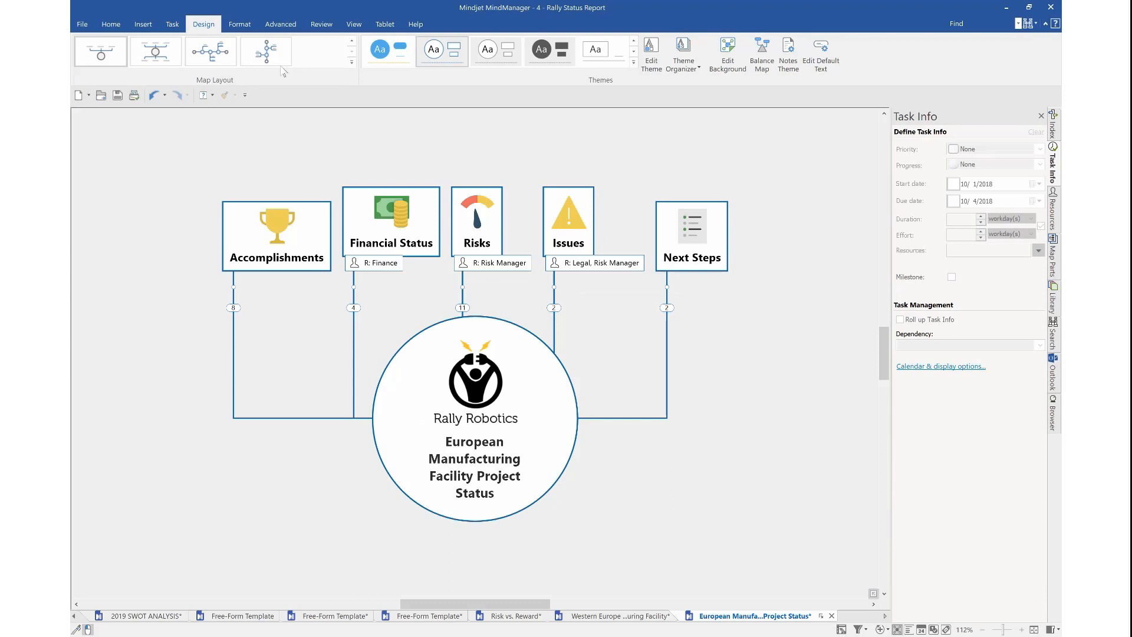
click(352, 62)
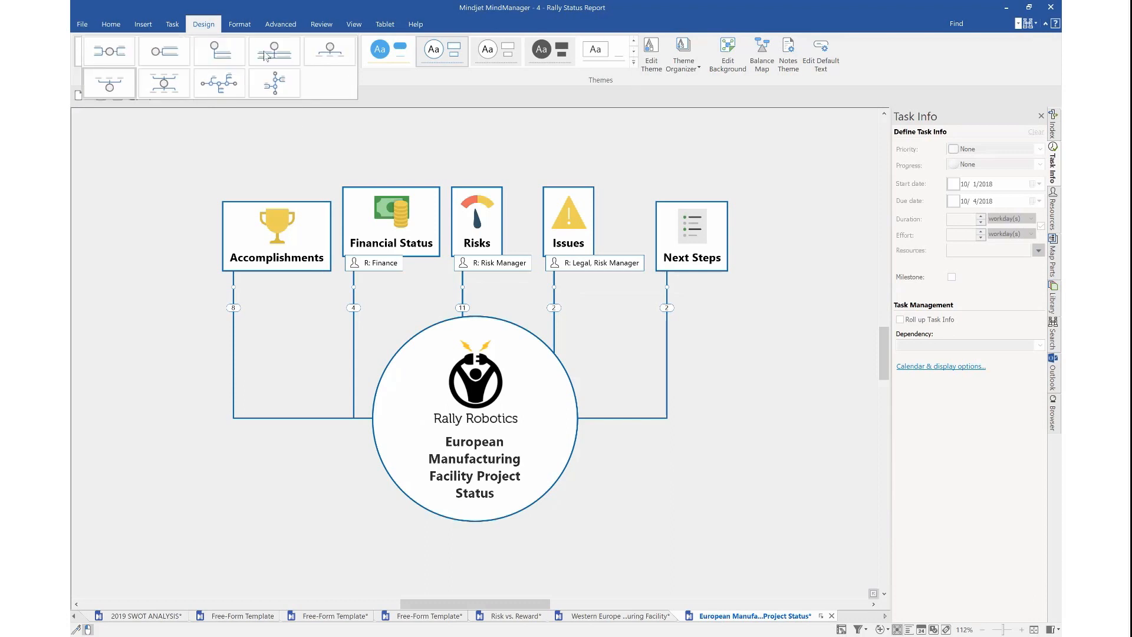
click(157, 59)
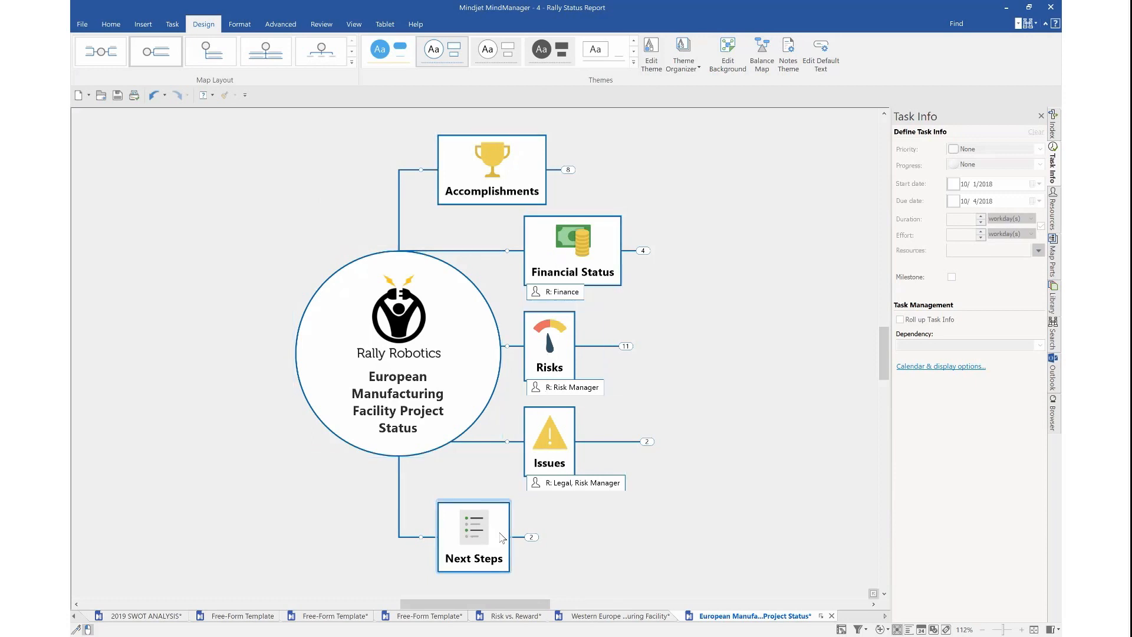
Try the grey-outlined and the dark-filled professional circle themes on the status map
click(634, 62)
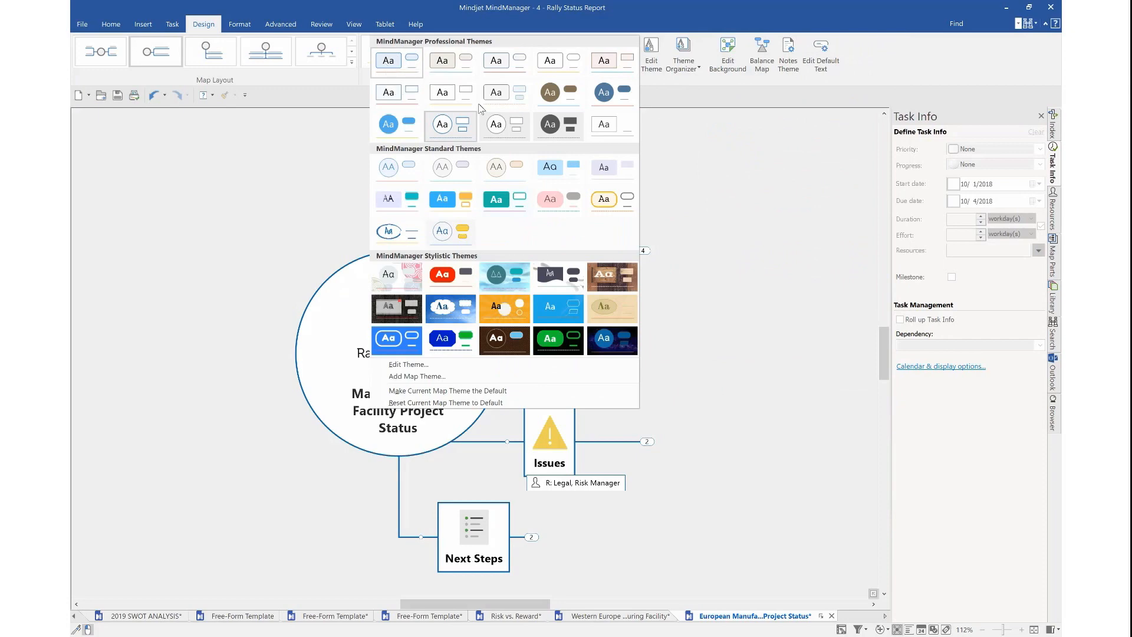
click(511, 134)
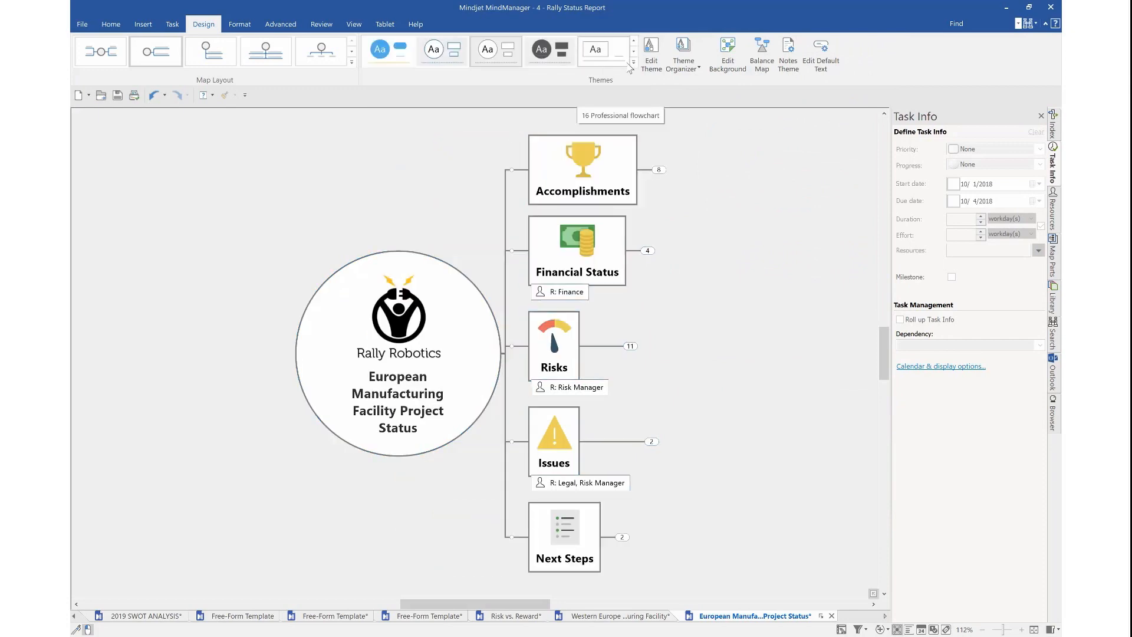
click(633, 63)
click(557, 127)
Try the wooden, blue cloud and orange sunburst stylistic themes on the status map
click(633, 62)
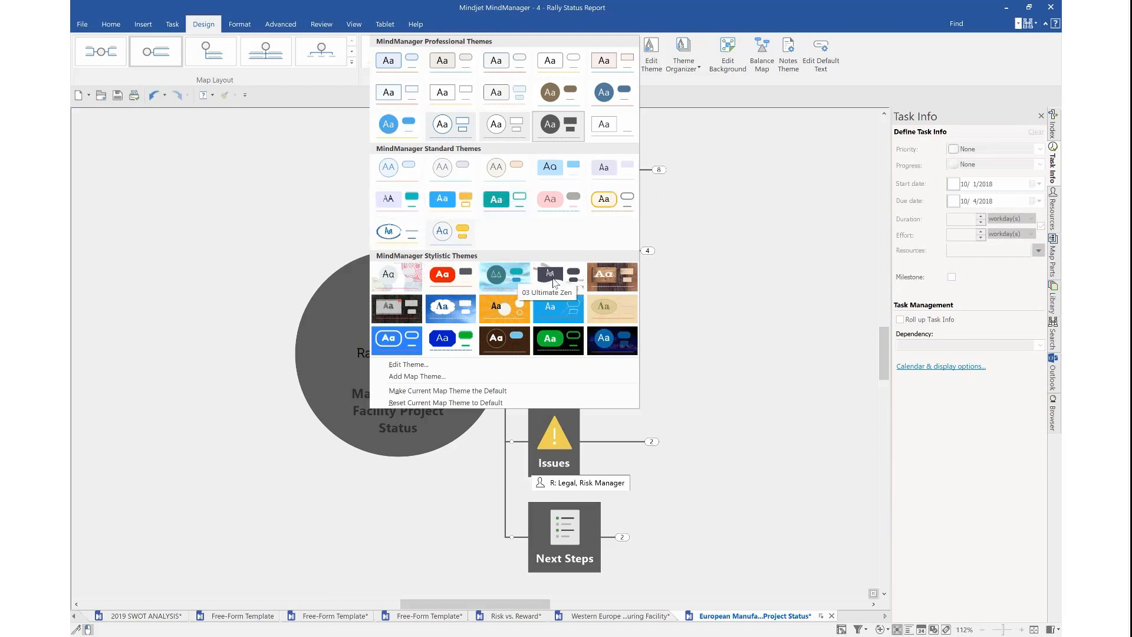
click(597, 278)
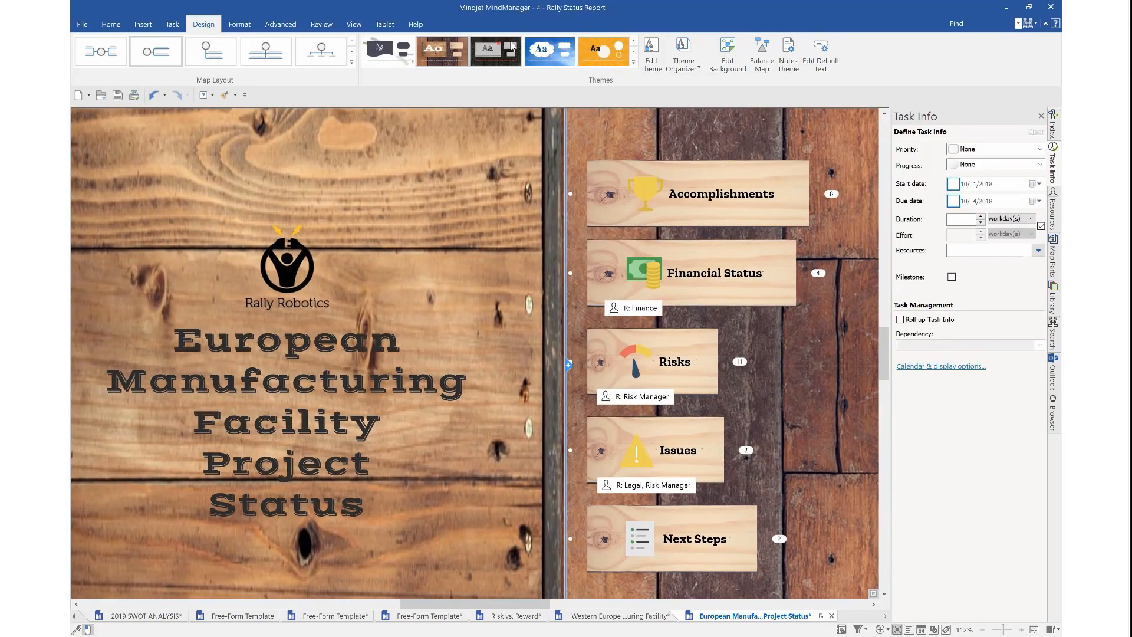
click(553, 64)
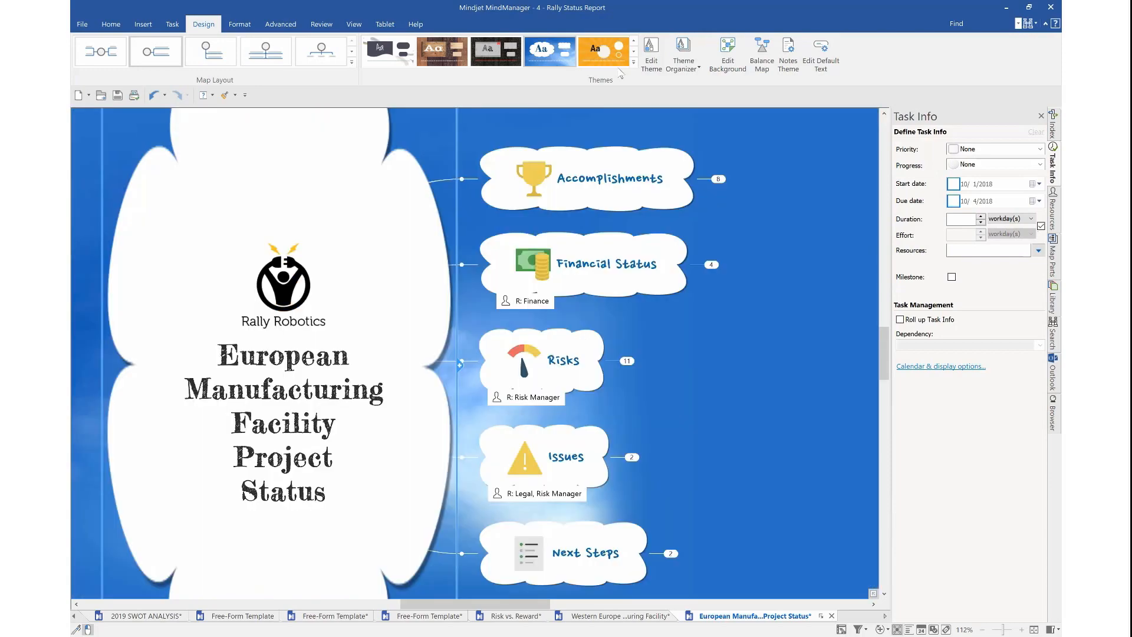
click(604, 53)
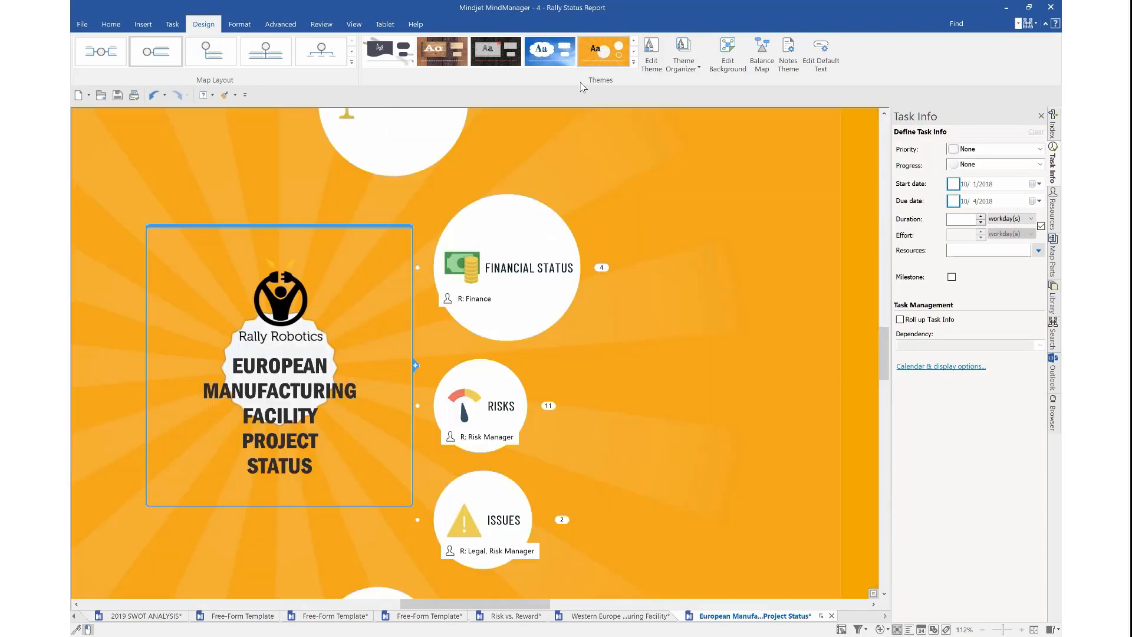
click(639, 153)
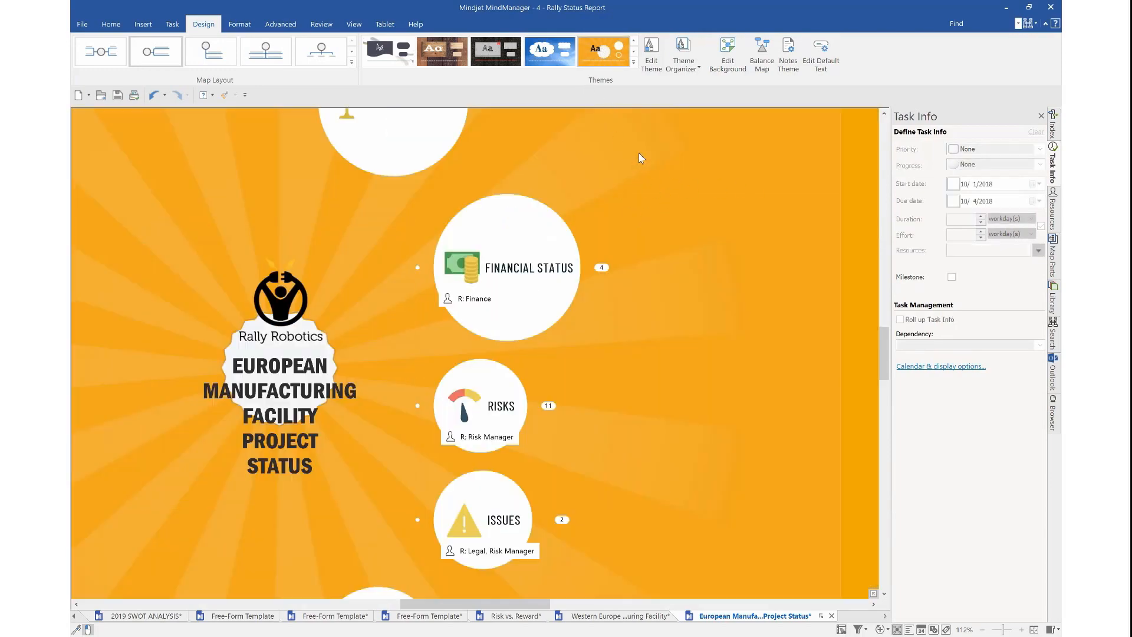
Try the dark "15 Professional circle" theme, and apply the white professional circle theme with grey outlines to the map
click(634, 62)
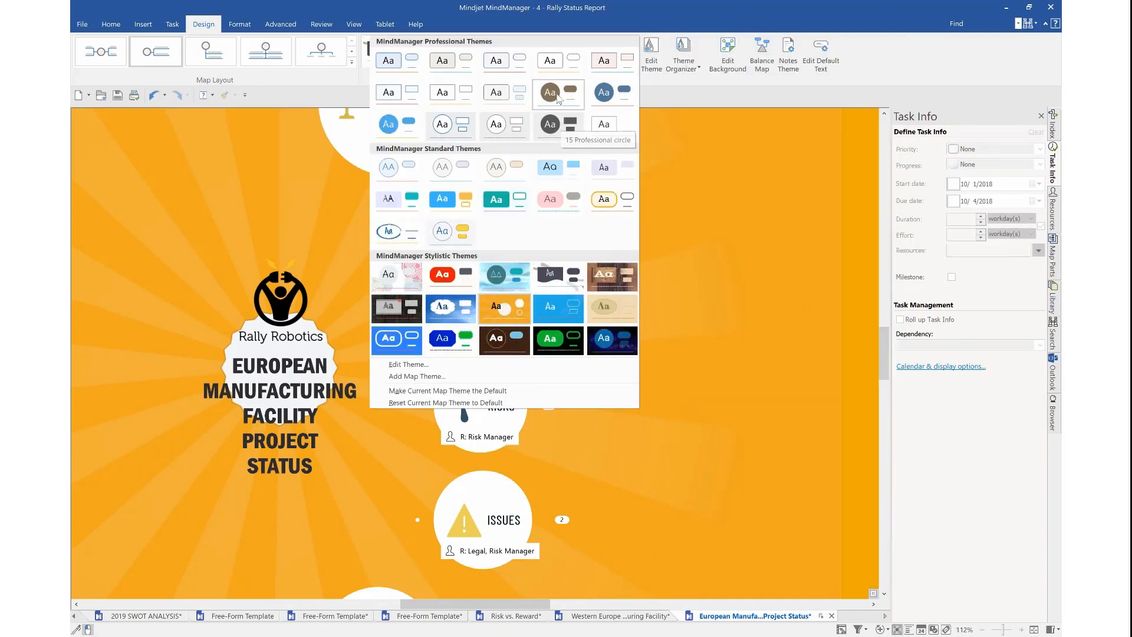
click(556, 125)
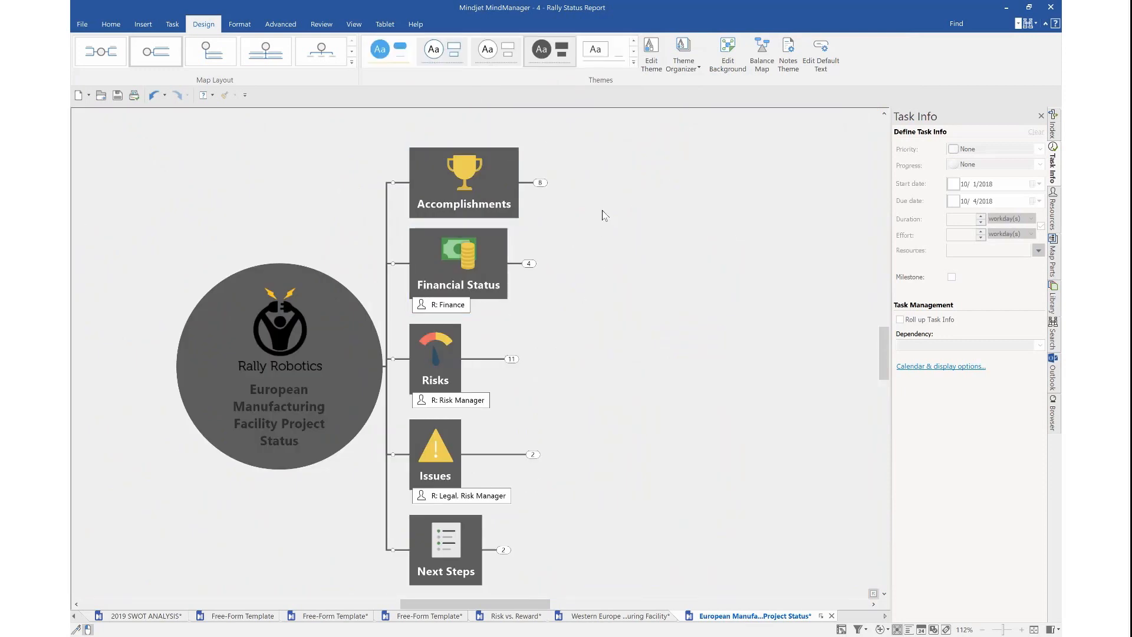
click(502, 44)
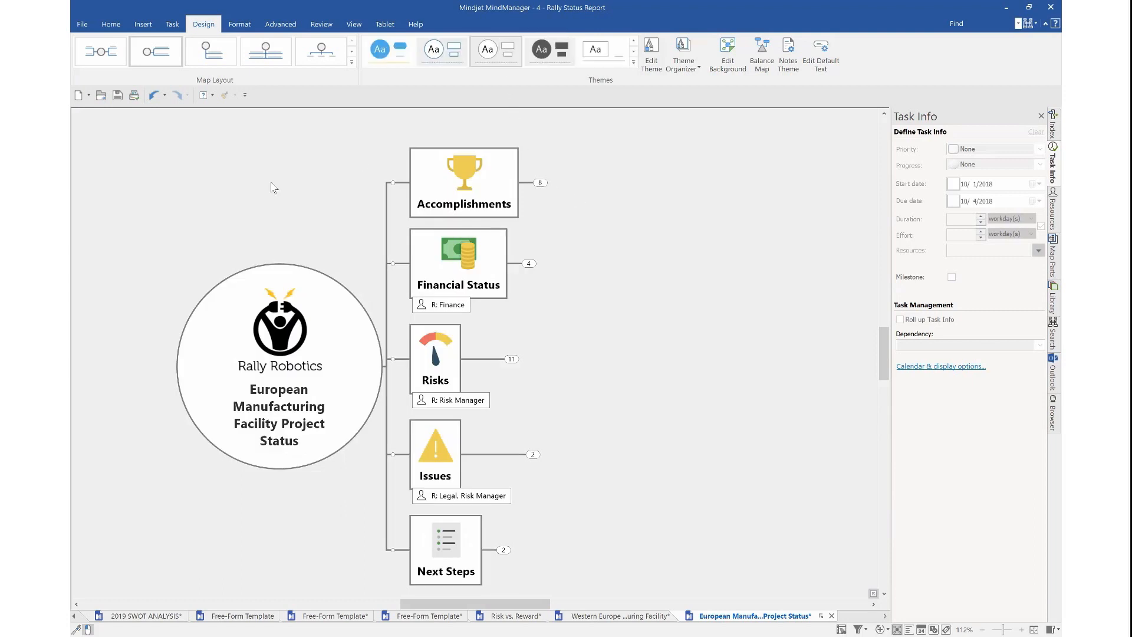
drag(307, 196, 365, 179)
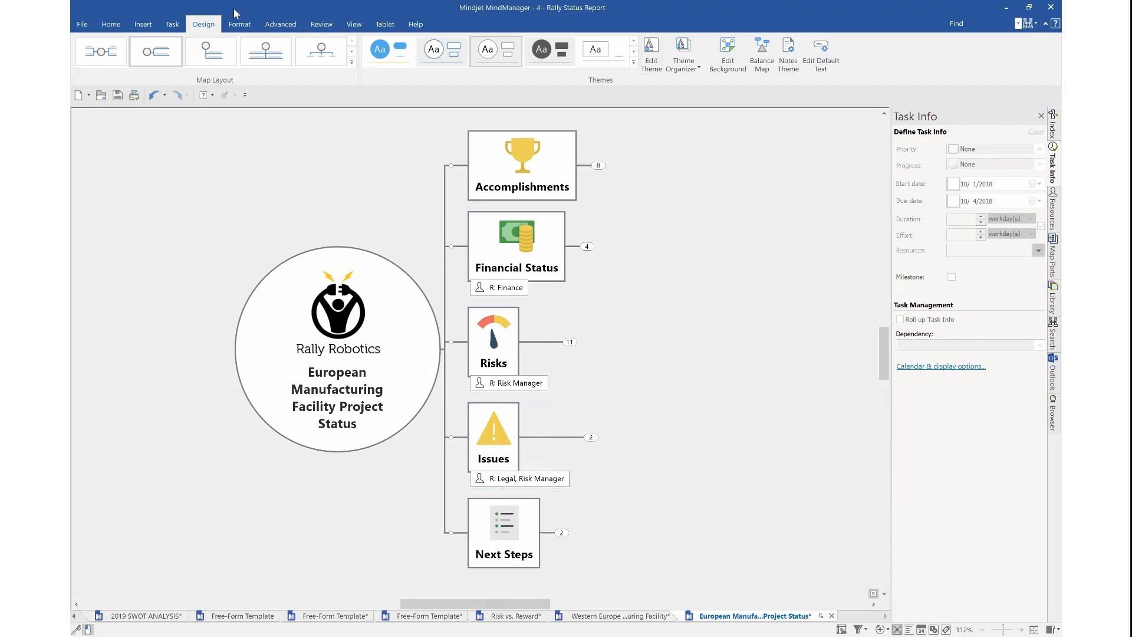
Match the widths of the five main topics from Accomplishments to Next Steps
click(240, 23)
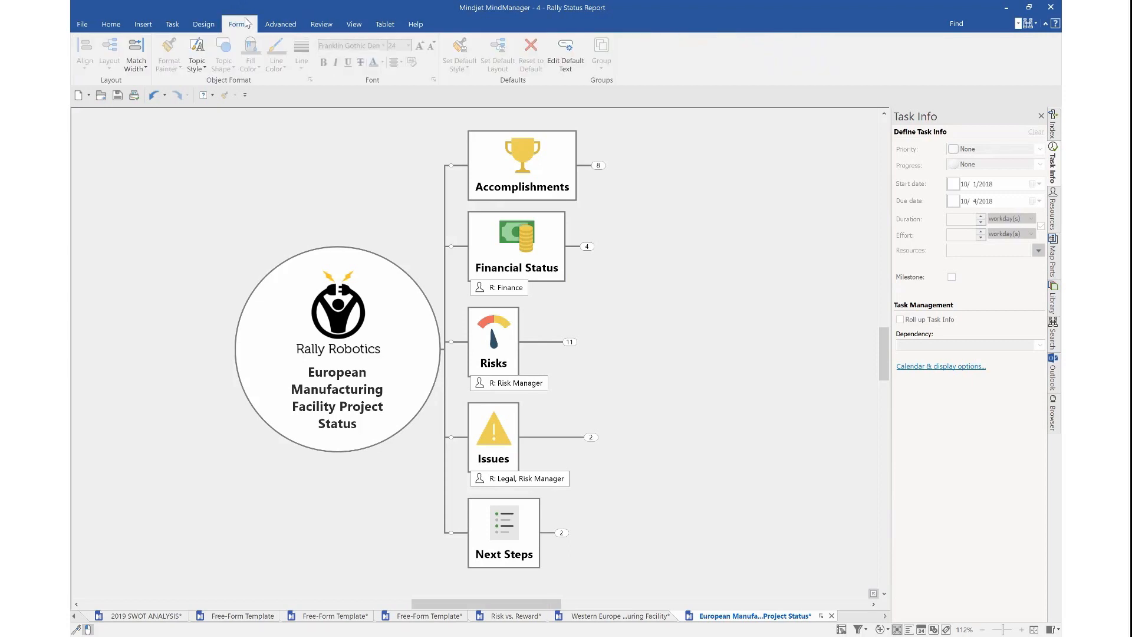
drag(659, 140, 519, 560)
click(137, 49)
key(Escape)
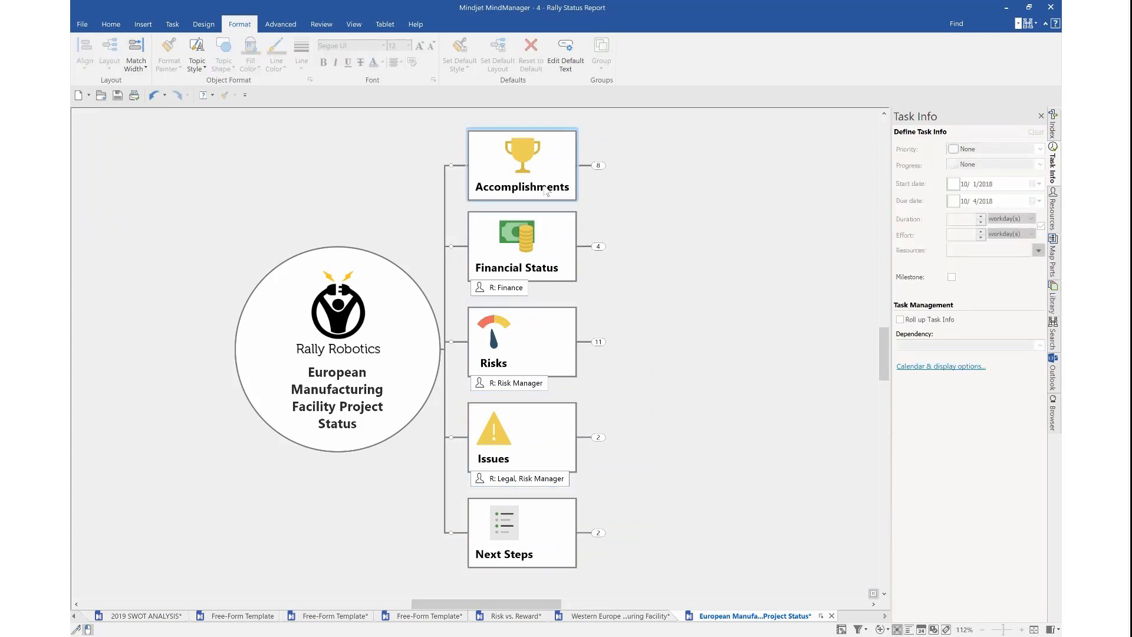
Center the text and images in the five main topics
drag(603, 165, 517, 557)
click(396, 63)
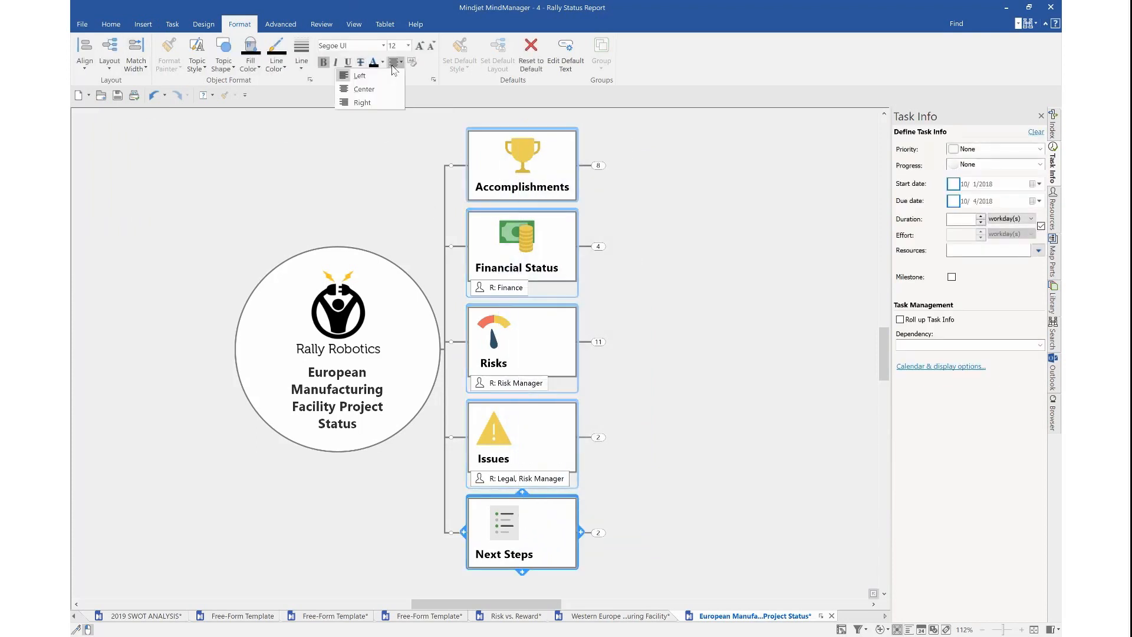
click(370, 91)
click(760, 184)
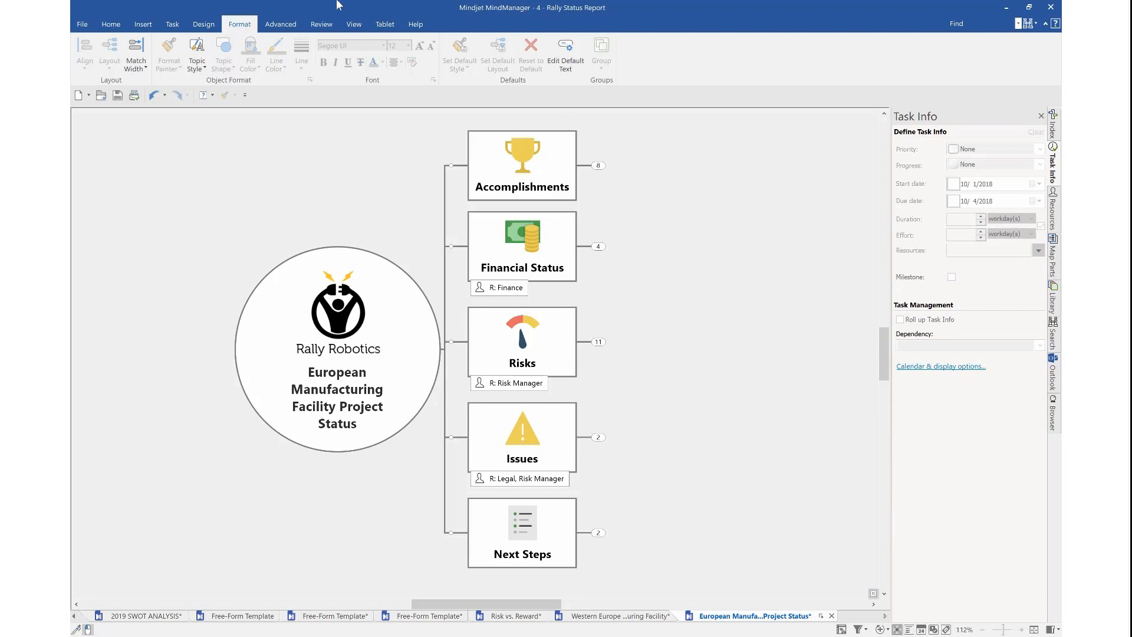
Show the available width-matching choices, and expand the Risks branch
click(135, 69)
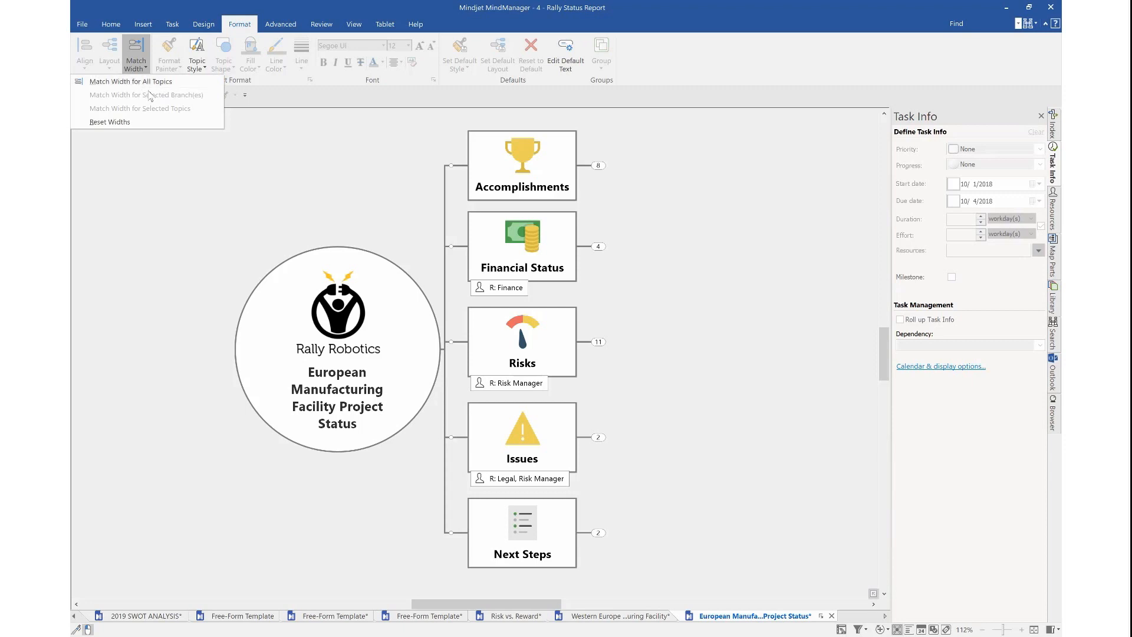
click(695, 365)
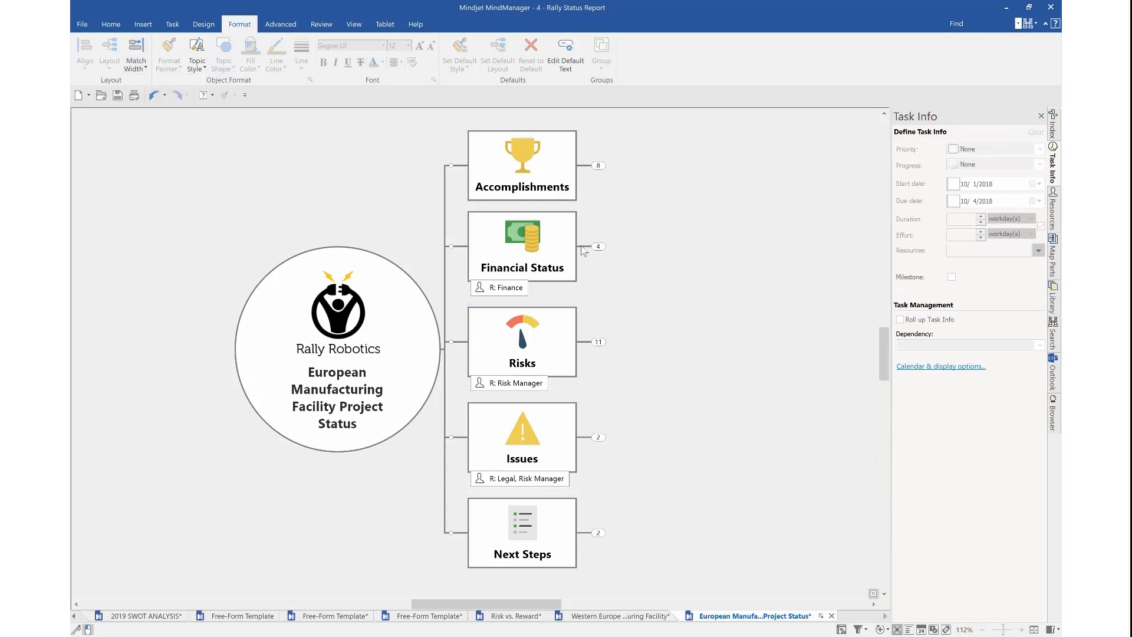
click(598, 342)
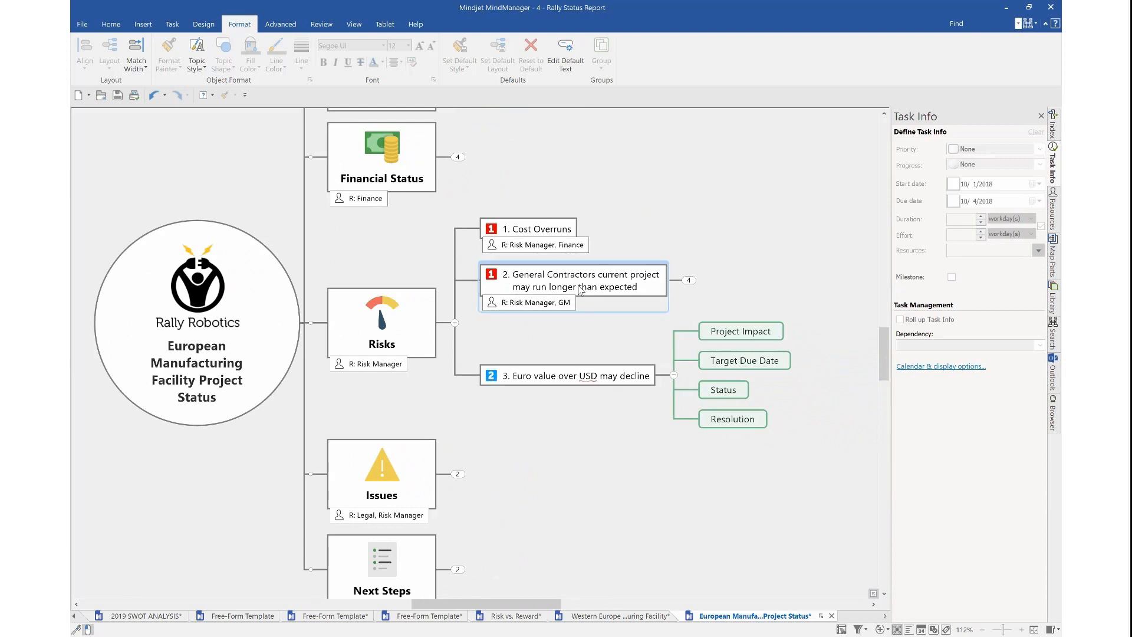
Fill the Risks main topic with a light pink-red color
click(377, 292)
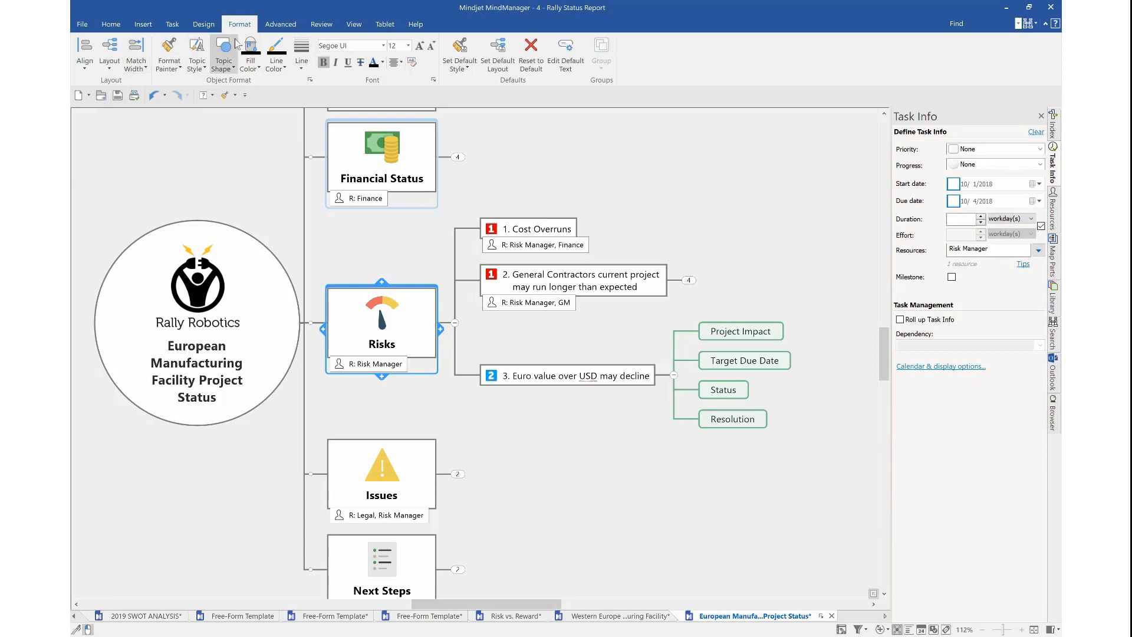
click(257, 70)
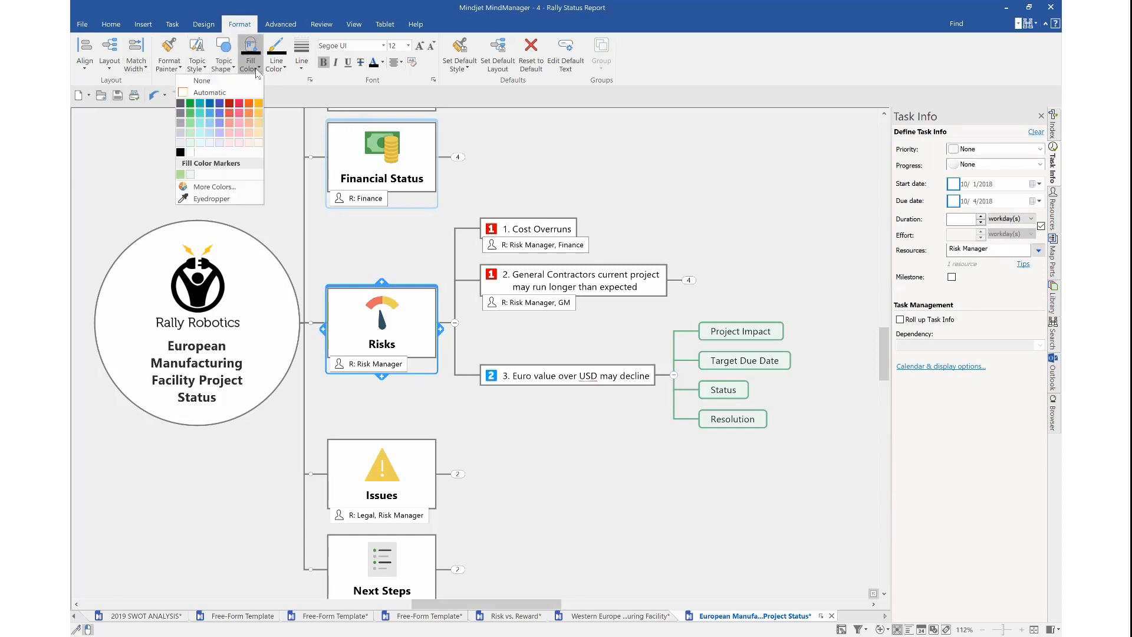
click(229, 136)
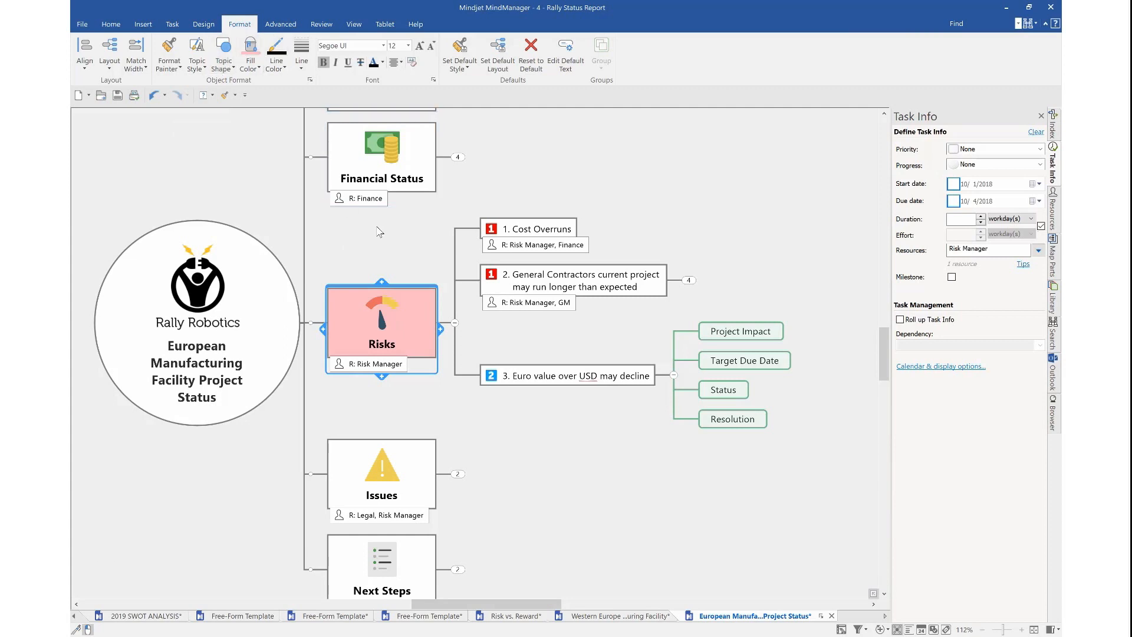
drag(427, 271, 466, 286)
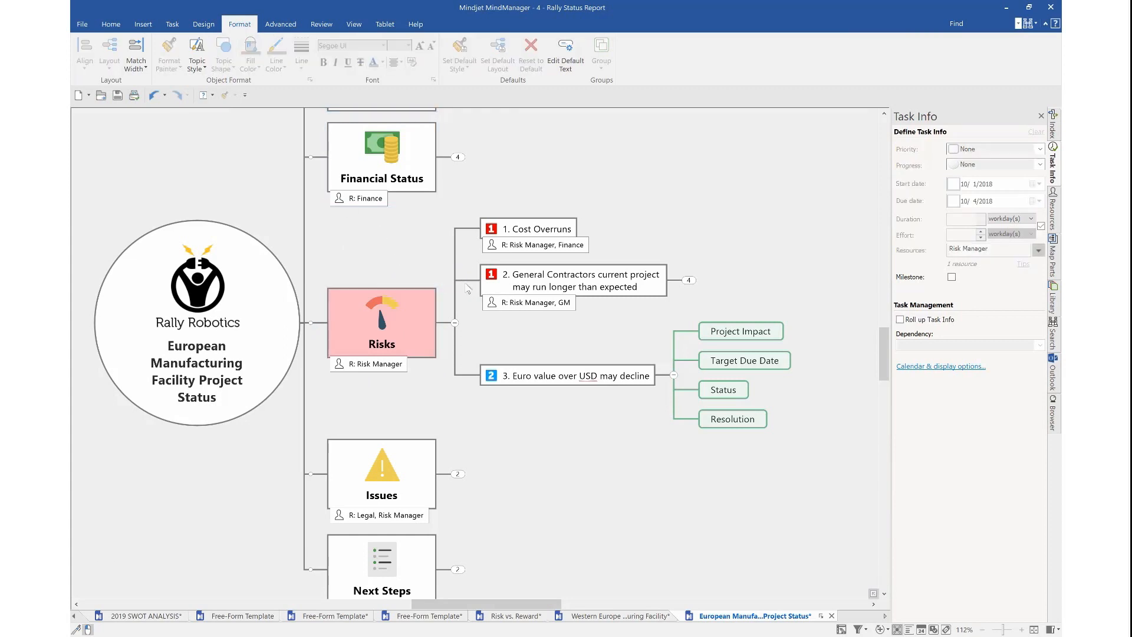
Copy the Risks topic's formatting onto the Project Impact subtopic under the Euro value risk with Format Painter, and reselect Risks
click(406, 327)
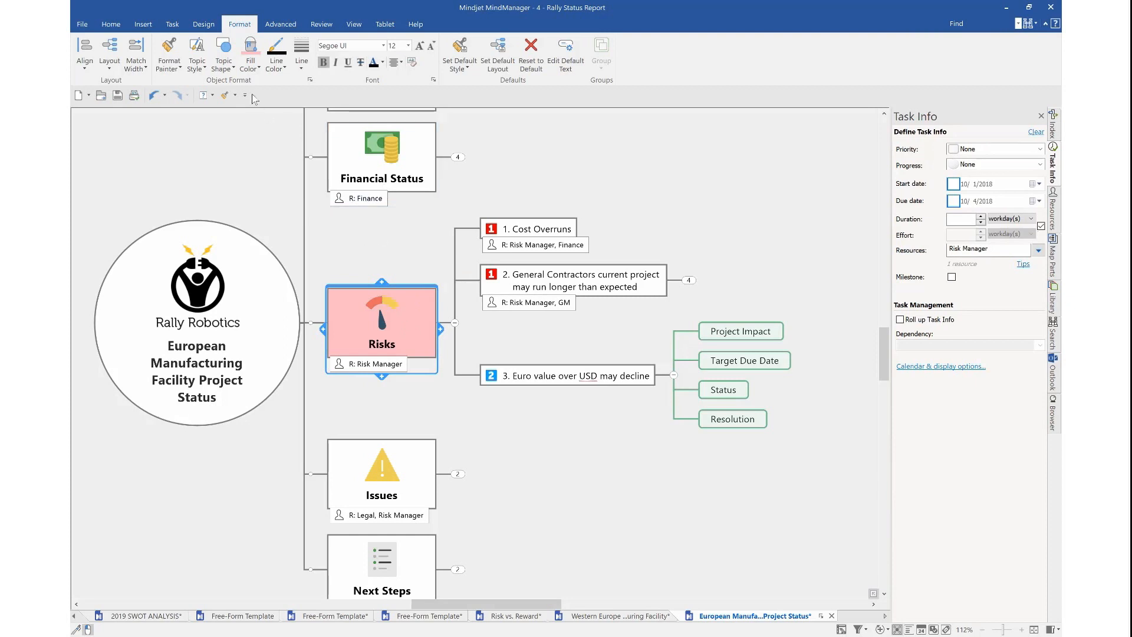
click(293, 167)
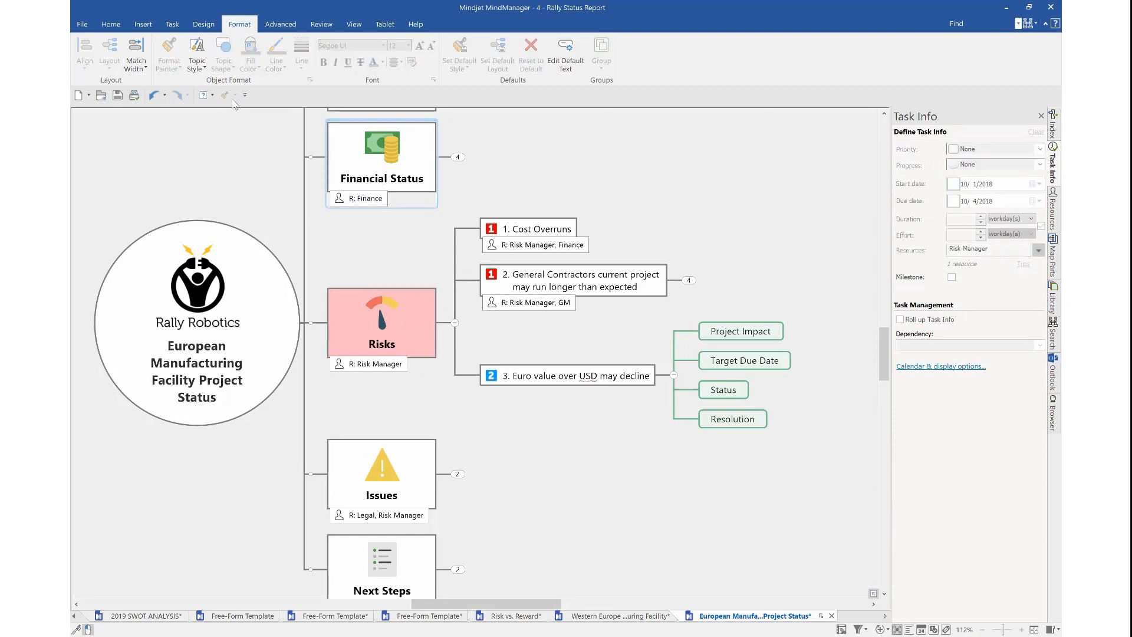
click(359, 290)
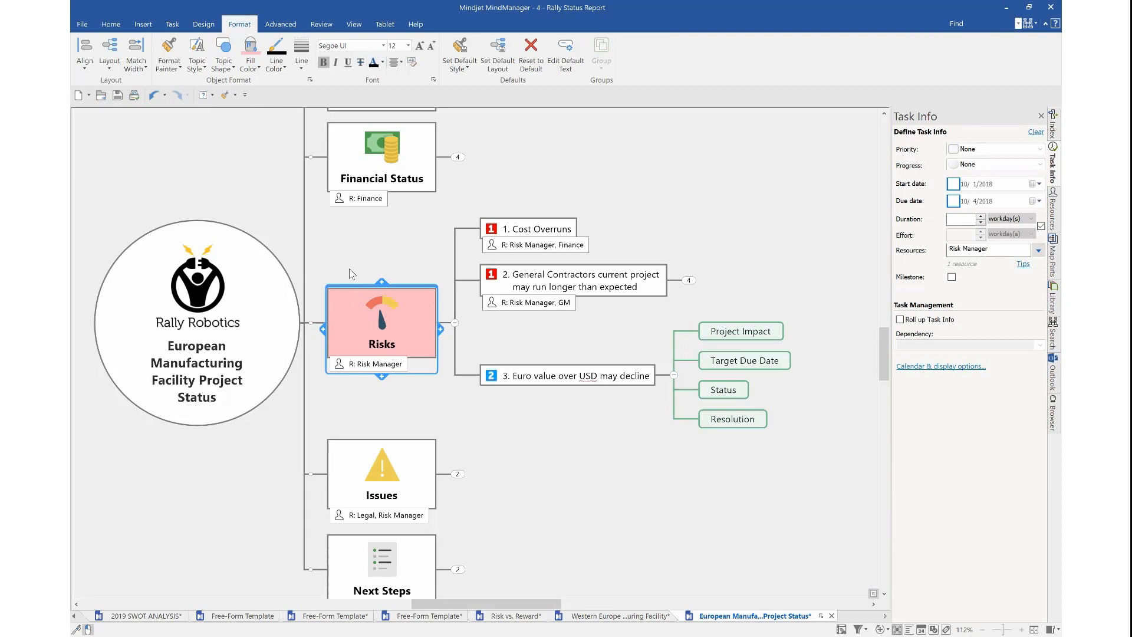
click(223, 97)
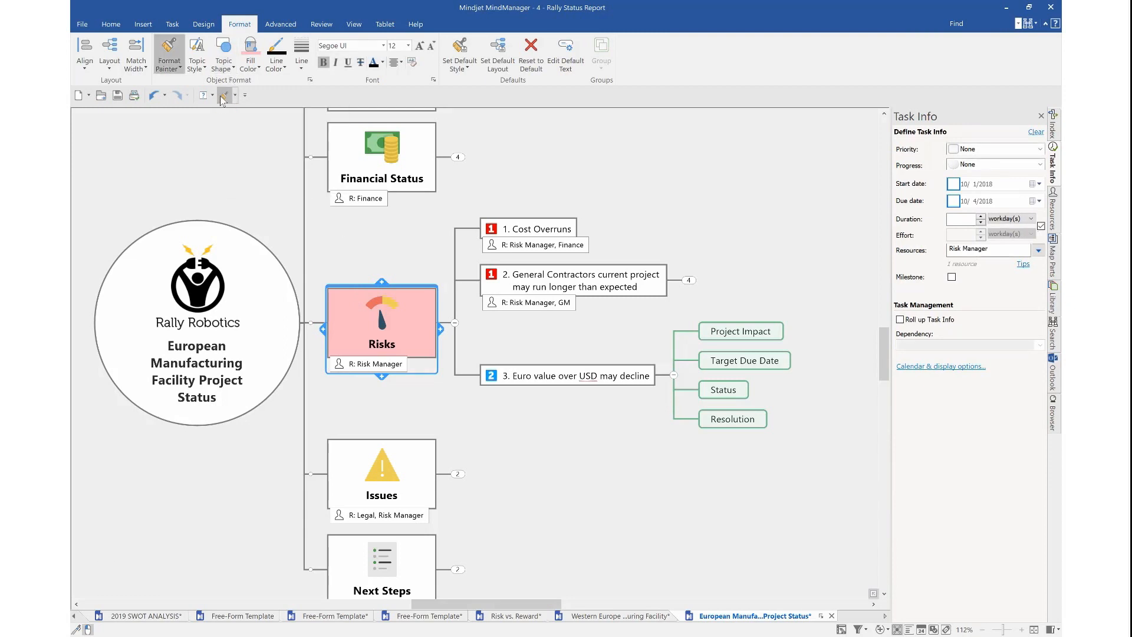
click(741, 331)
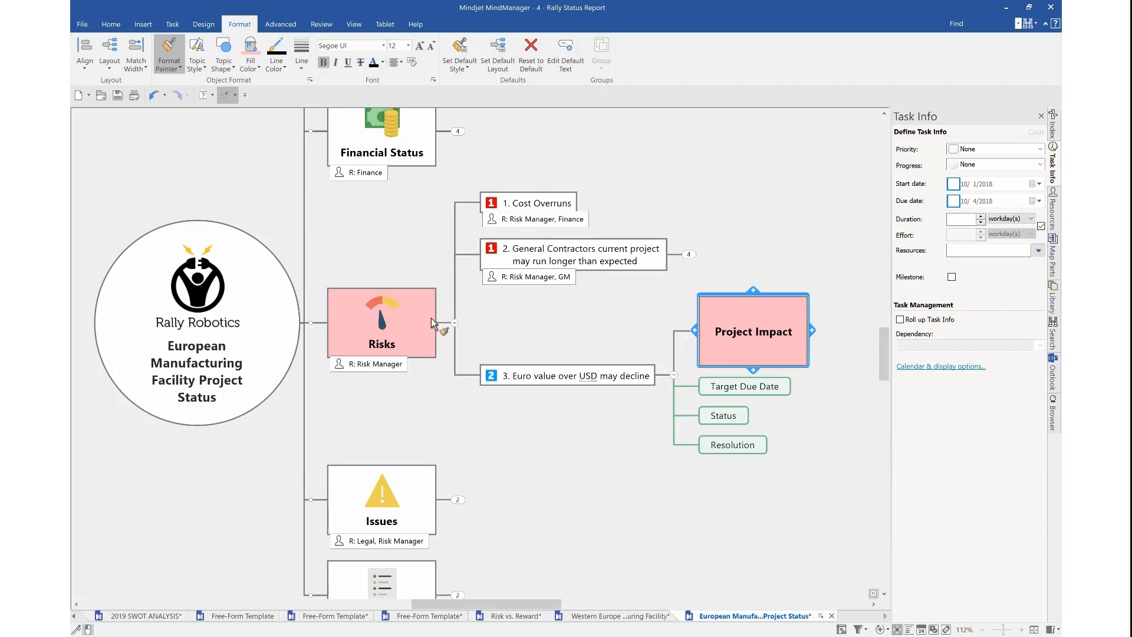
key(Escape)
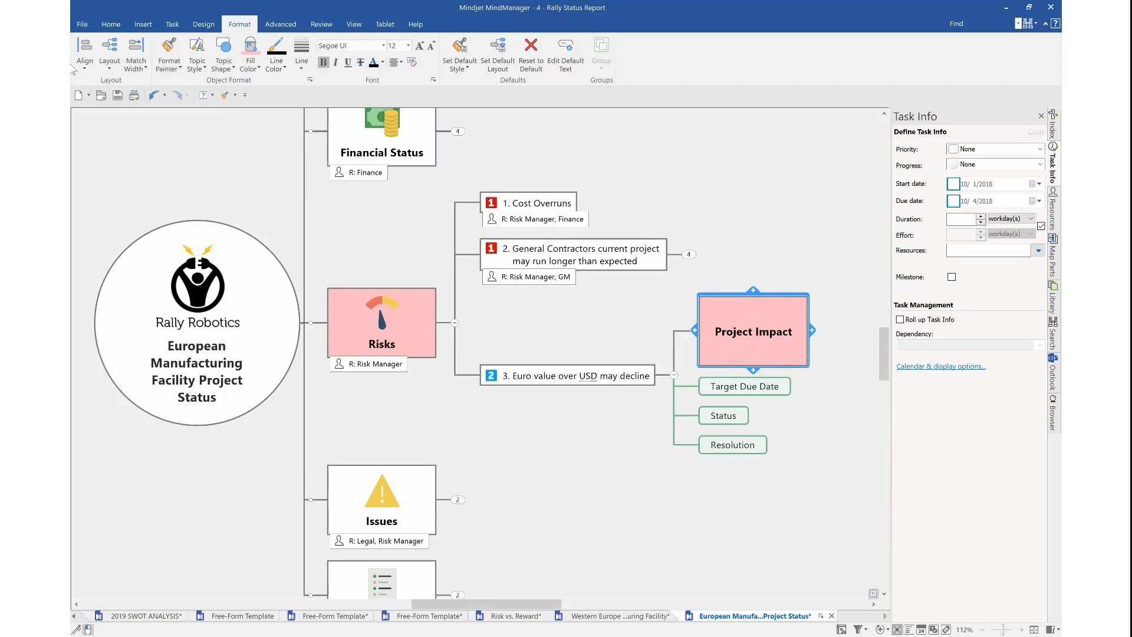
click(383, 302)
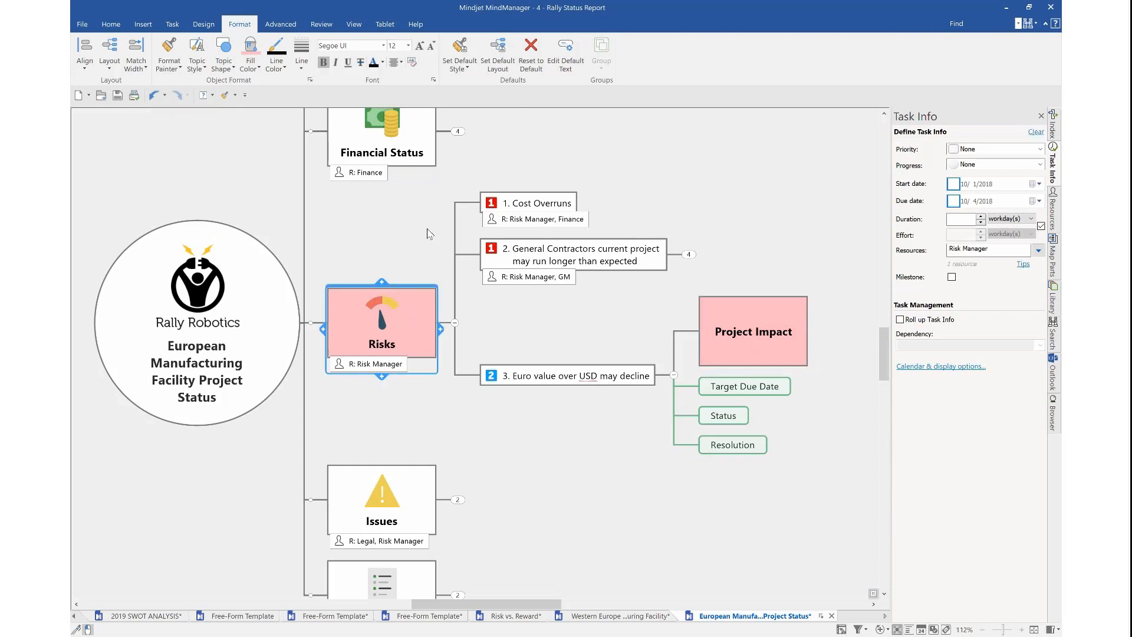